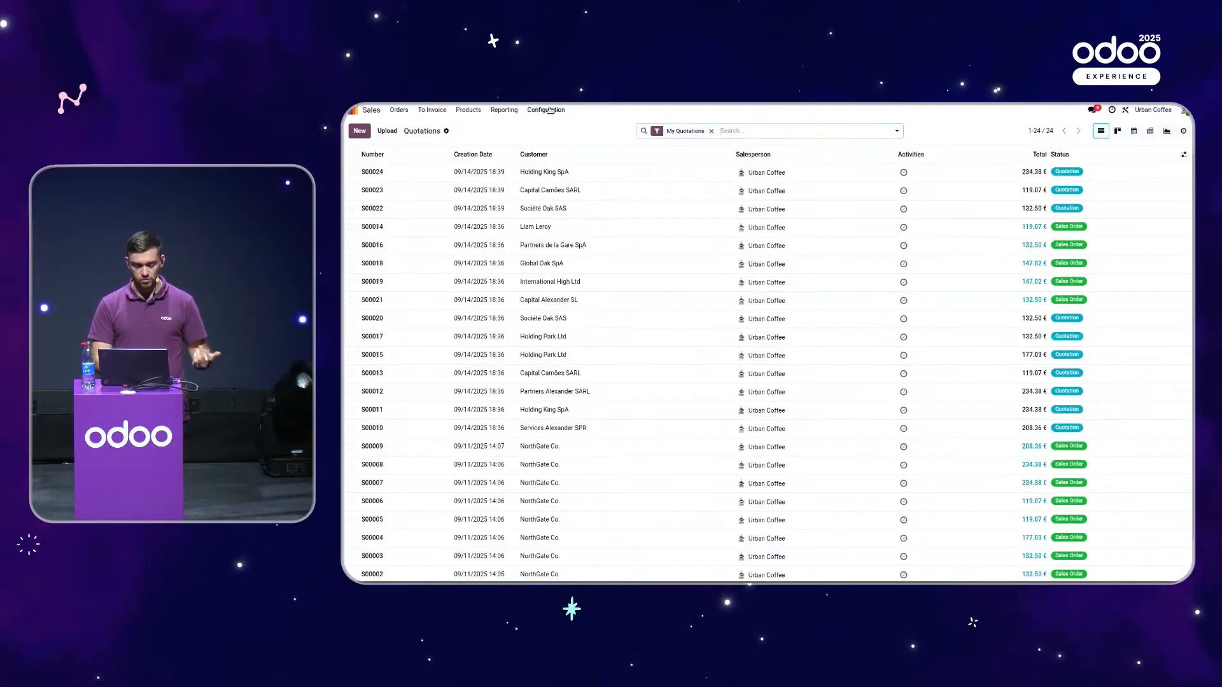
- Search the Sales settings for "loyalty" and open the Discount & Loyalty program list
click(551, 130)
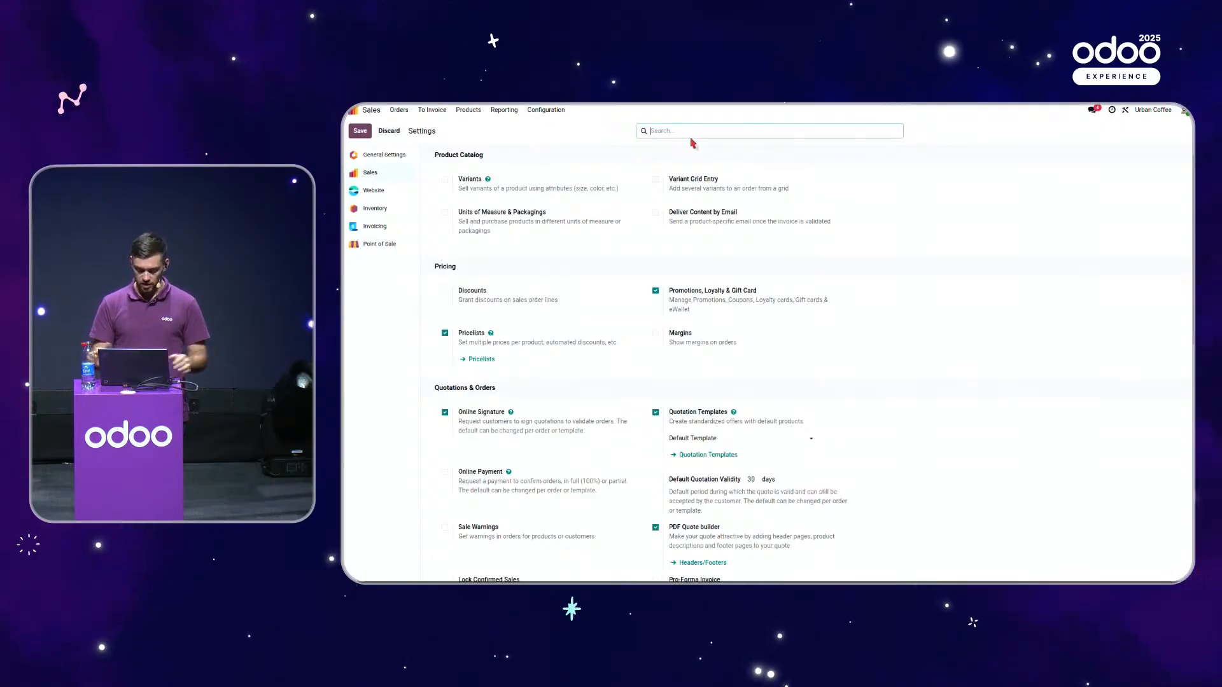
text(loyalty)
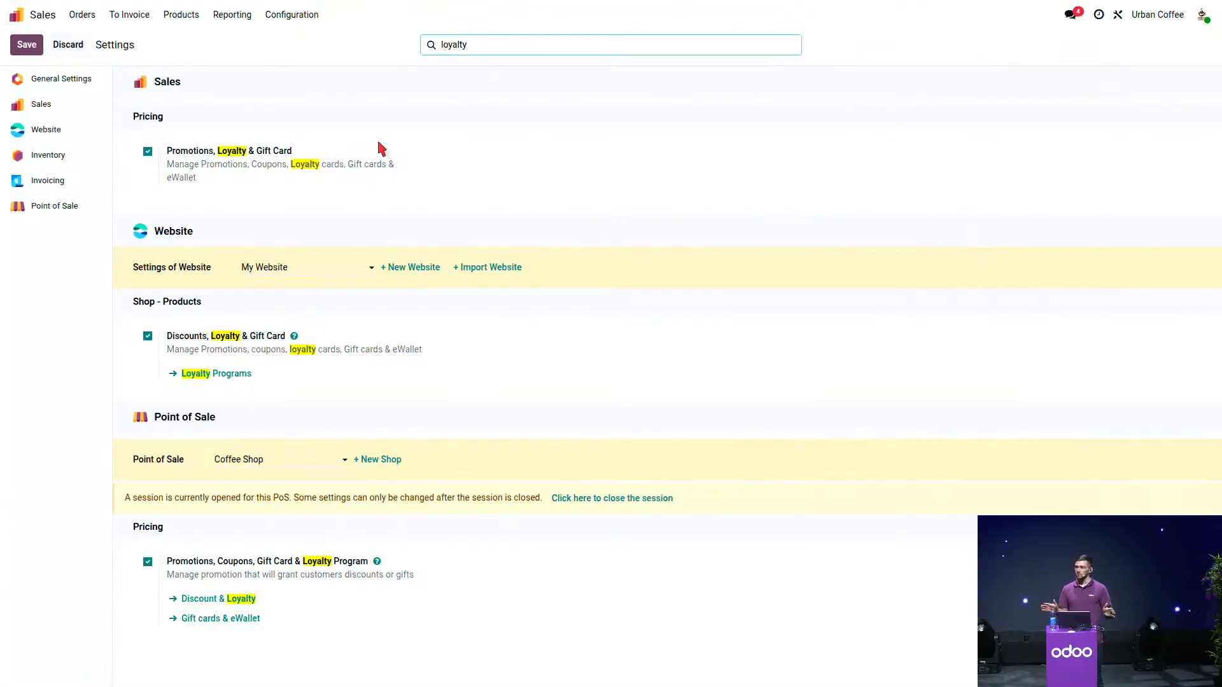
click(183, 16)
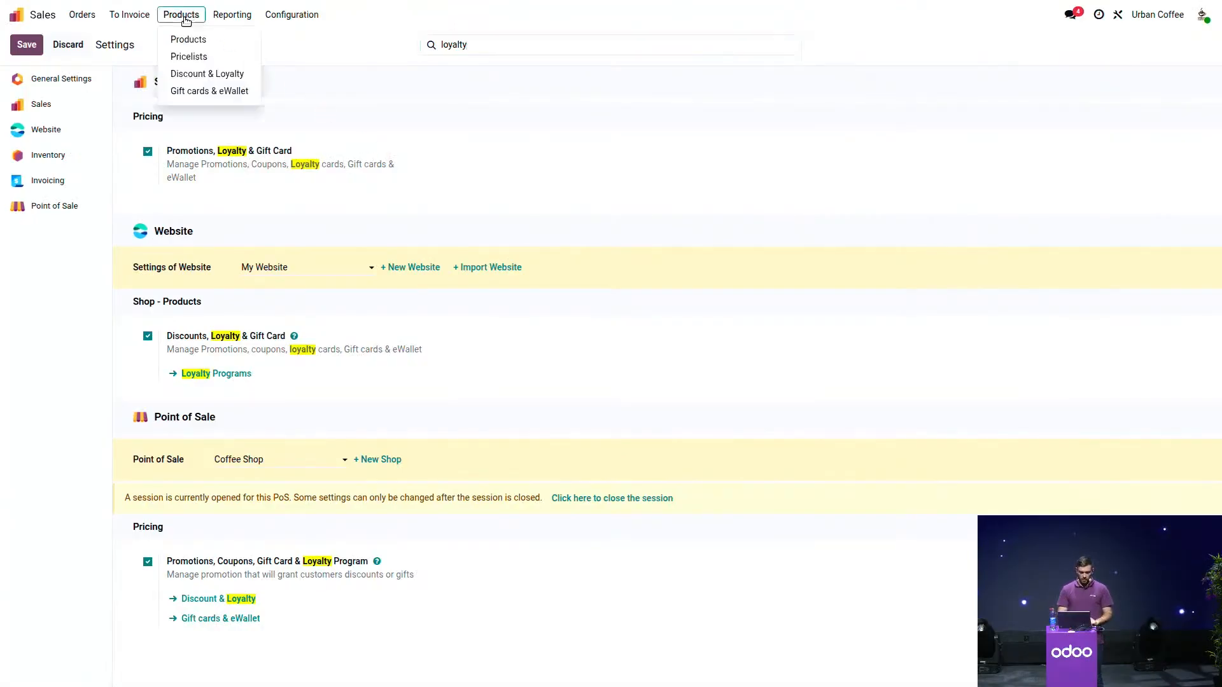
click(192, 74)
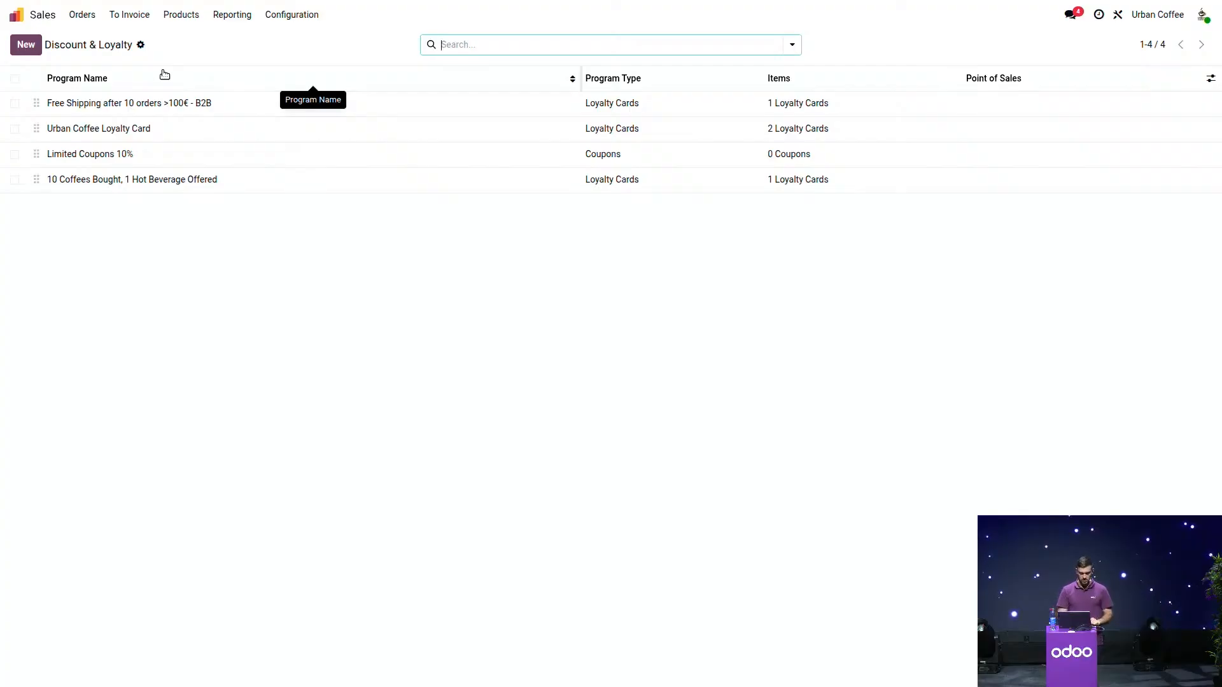
- Start a new discount and loyalty program named "Loyalty Program OXP"
click(35, 47)
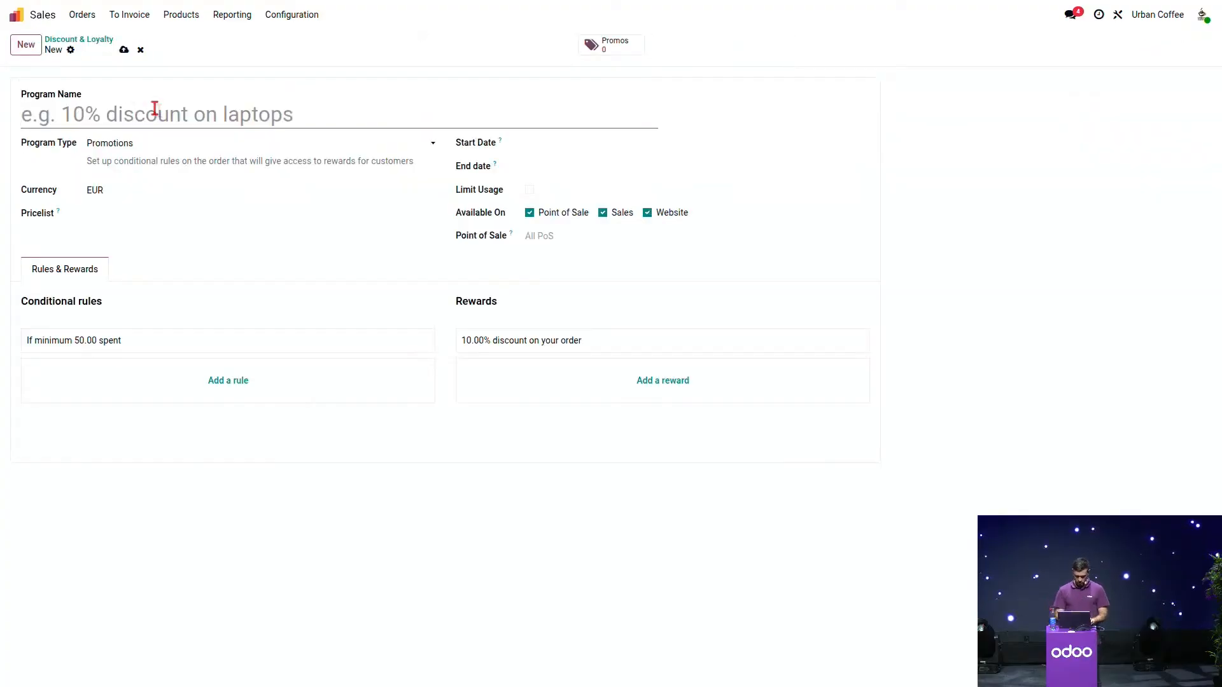
text(Loyalty)
text( Program )
text(OIX)
key(BackSpace)
key(BackSpace)
text(XP)
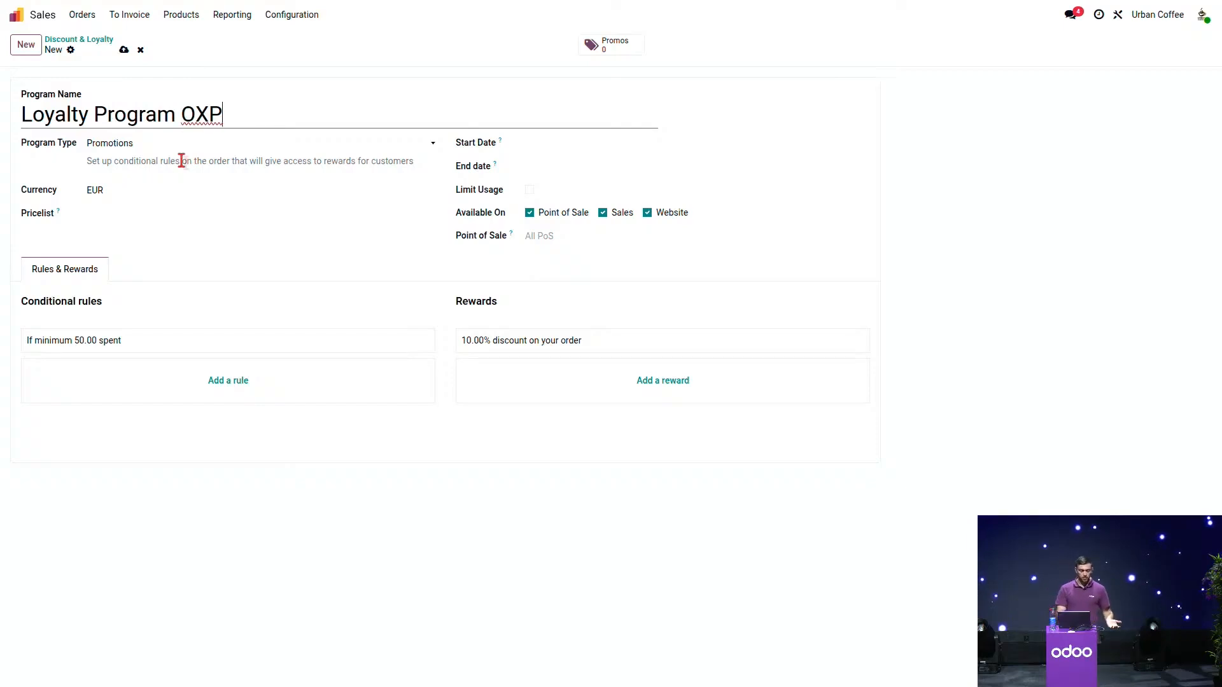
- Try the Discount Code program type, and set the program type to Loyalty Cards instead
click(140, 146)
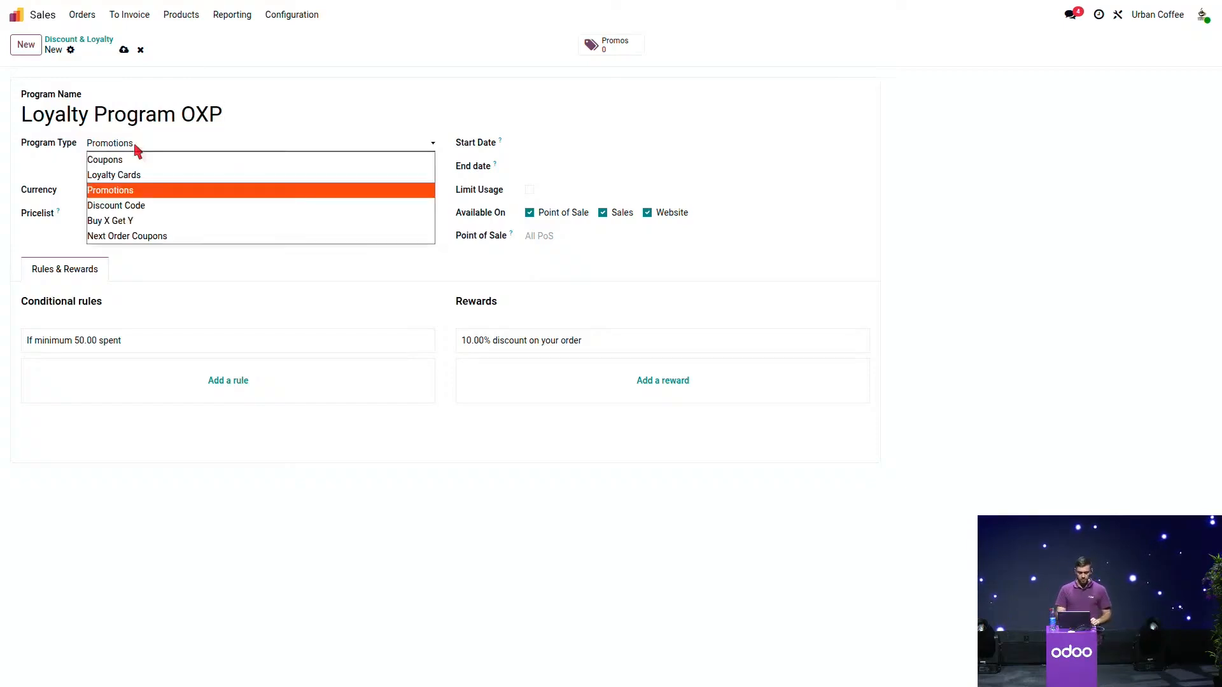
click(157, 208)
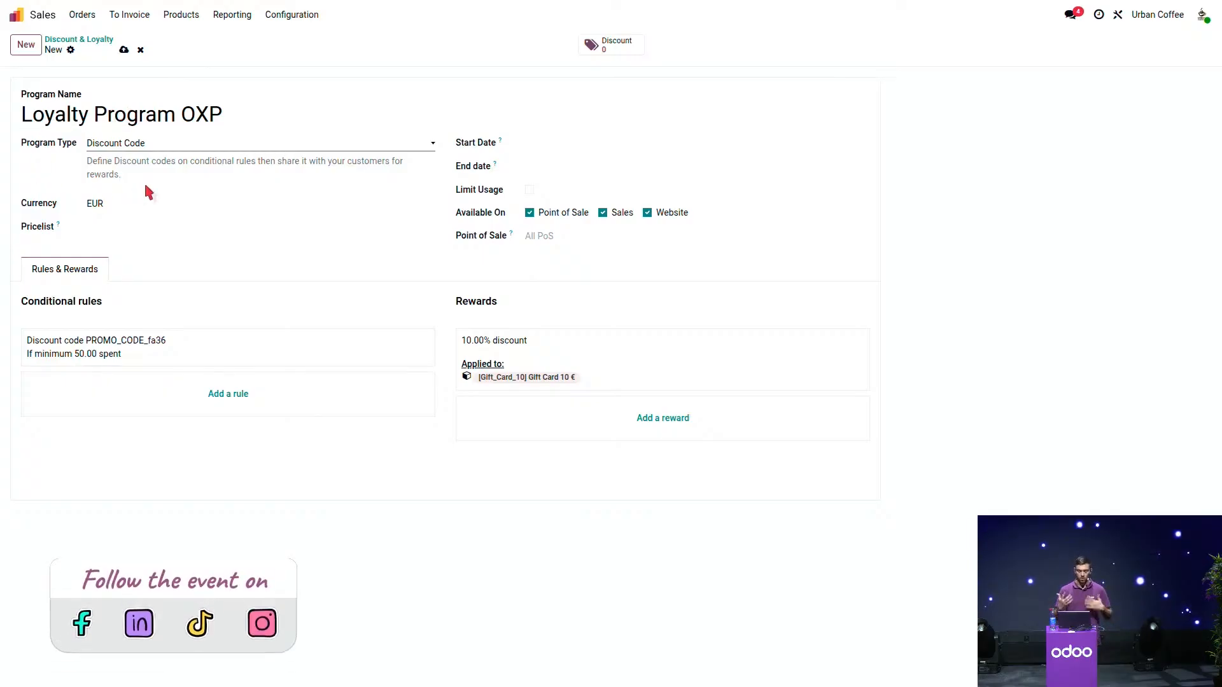
click(133, 147)
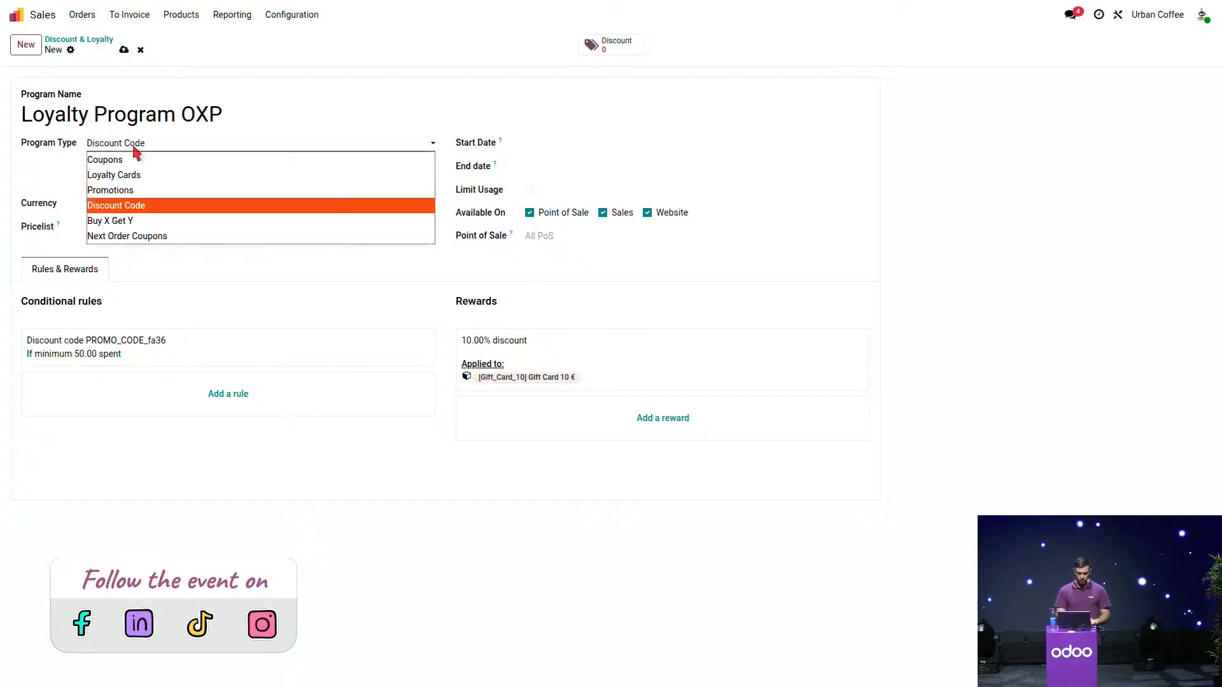
click(132, 172)
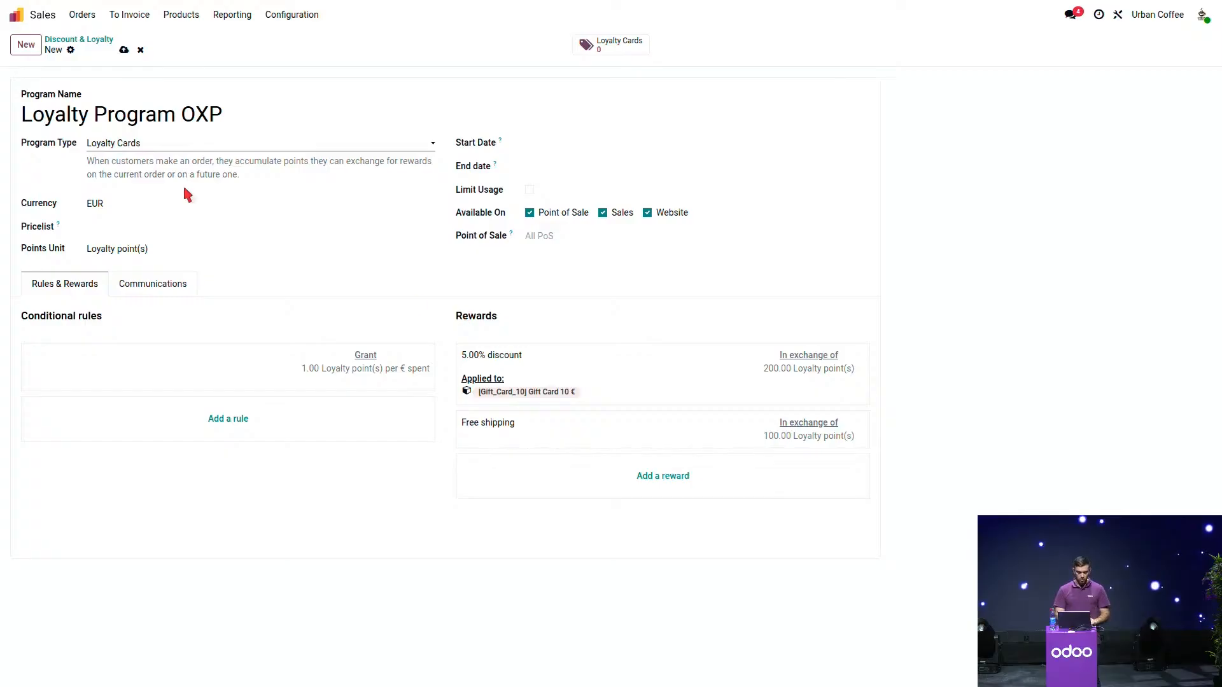
- Assign B2B Pricelist (EUR) to the loyalty program and remove it again
click(120, 227)
click(112, 264)
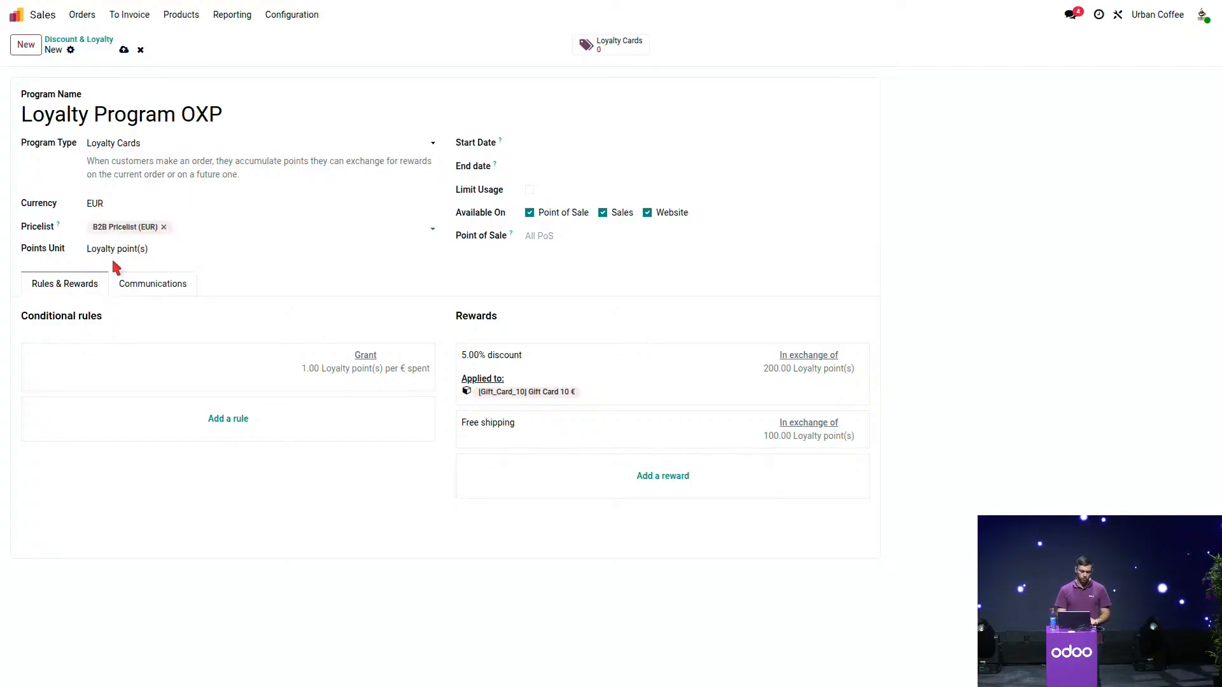
click(164, 227)
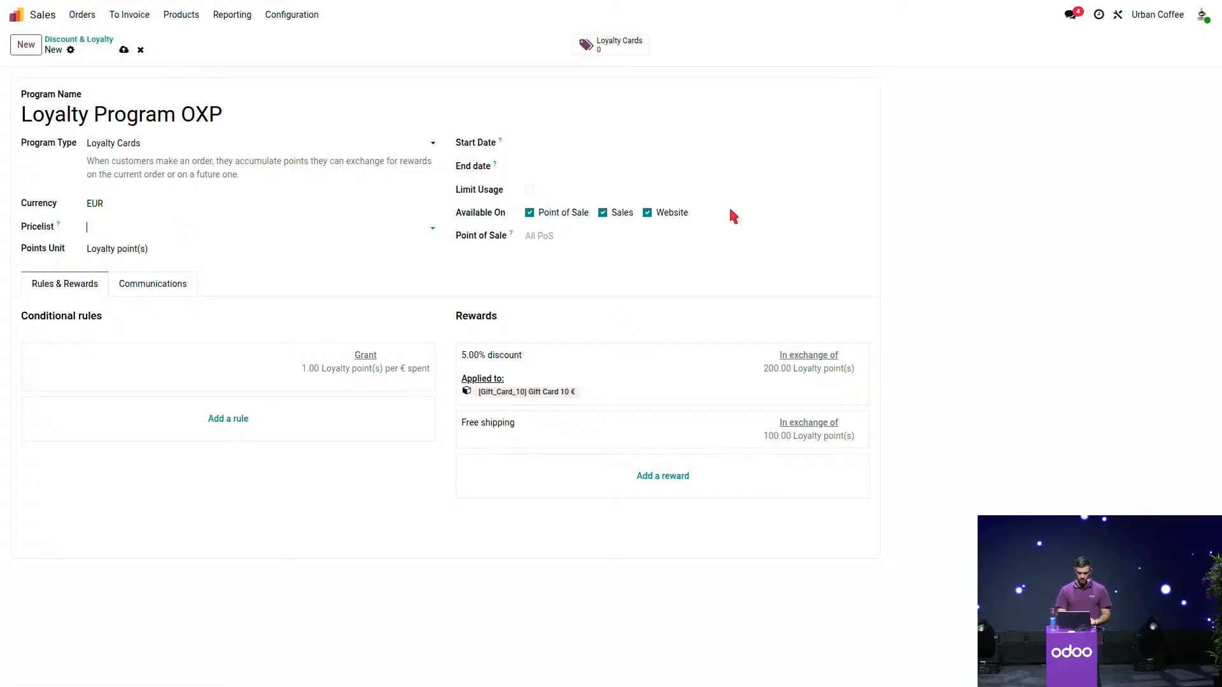
- Set the program's start date to 09/18/2025 and its end date to 09/20/2025
click(579, 150)
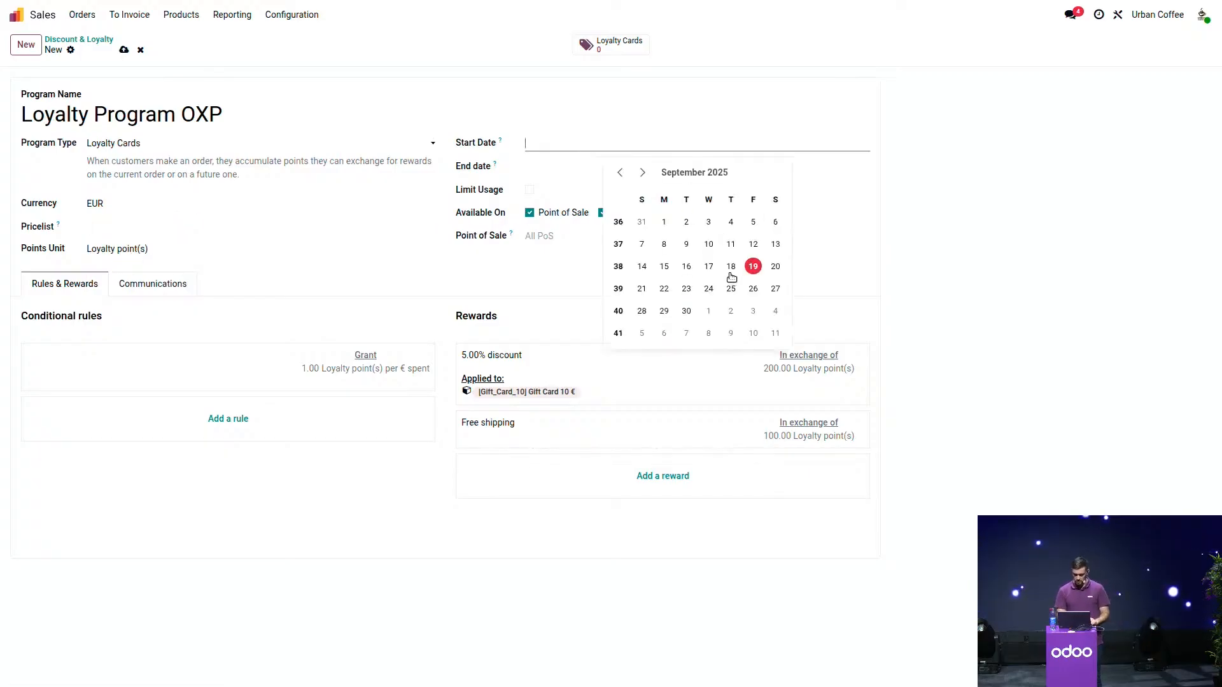
click(731, 268)
click(576, 168)
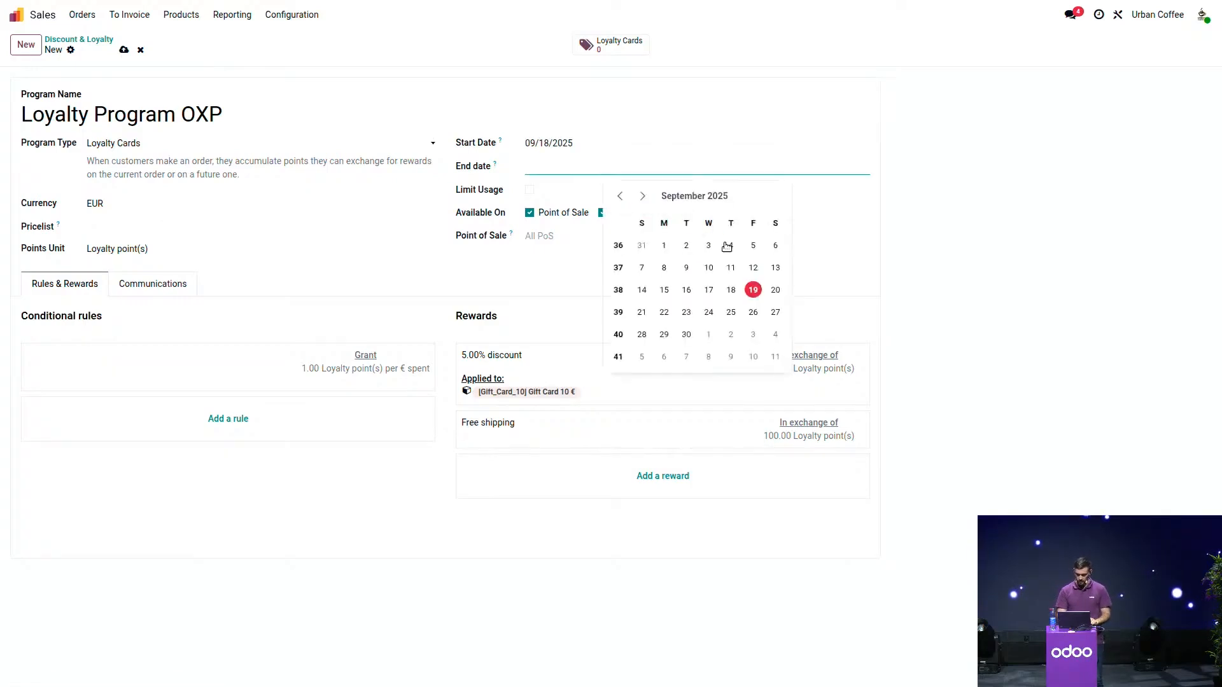
click(775, 290)
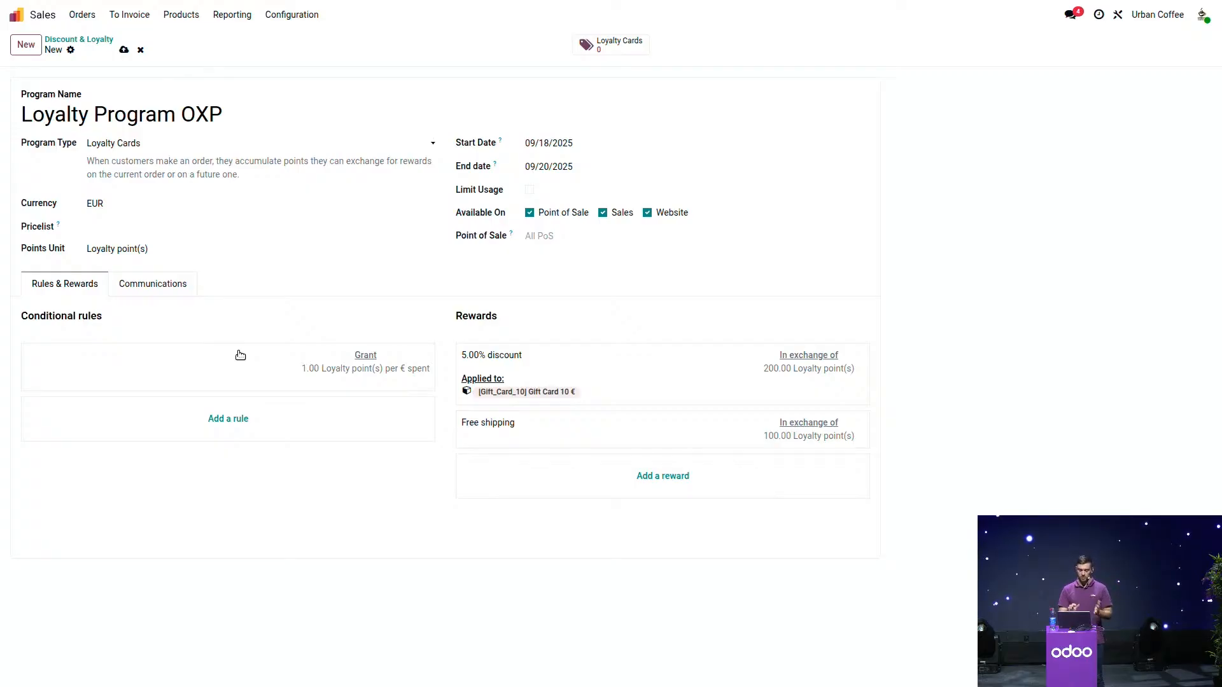
- Examine the options of the program's conditional rule and of its discount reward, including the available reward types, without changing them
click(195, 358)
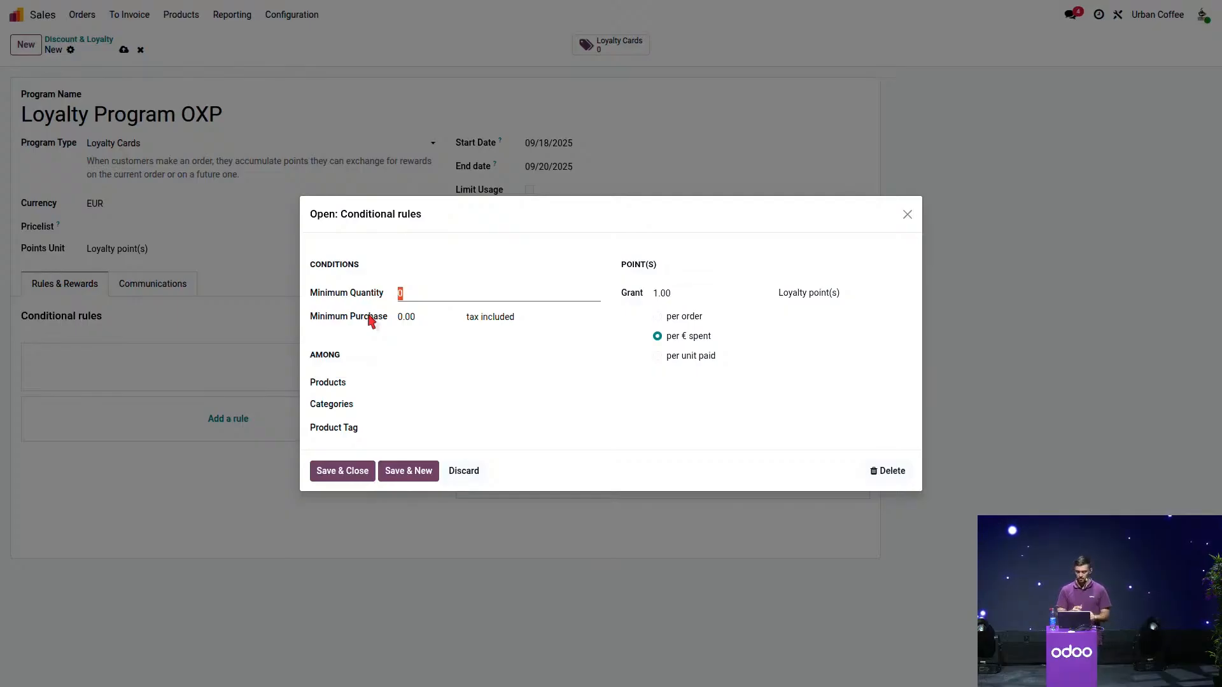
click(908, 216)
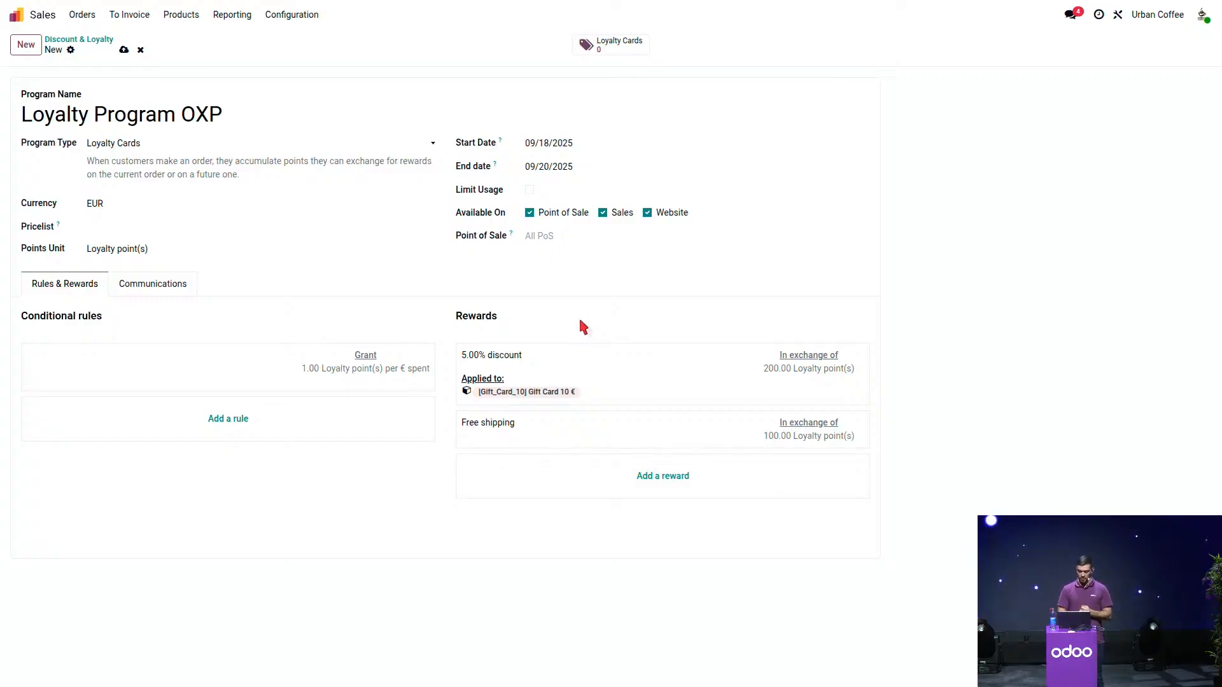
click(715, 364)
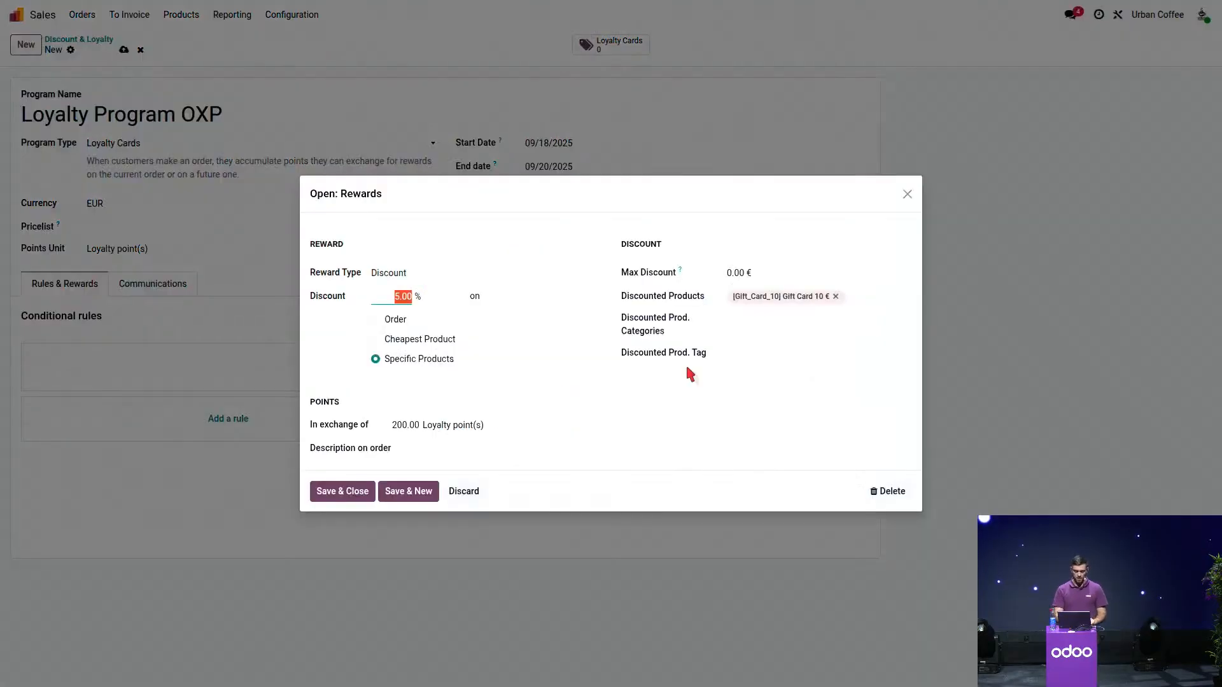
click(395, 277)
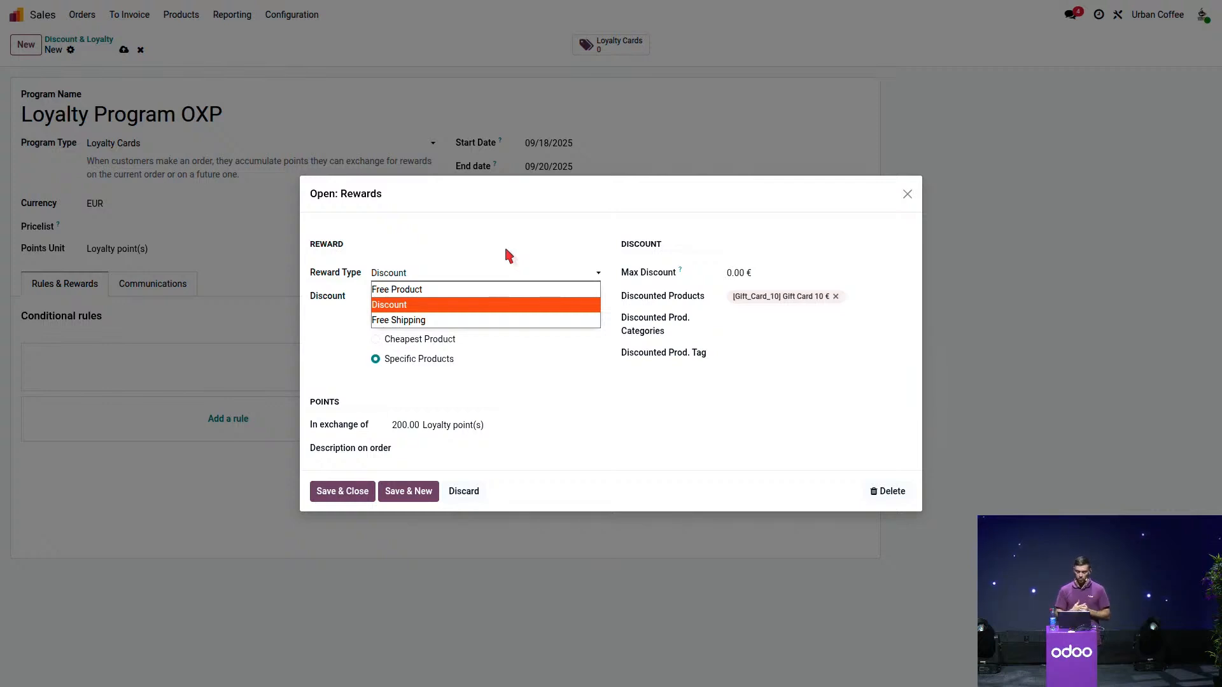
click(535, 212)
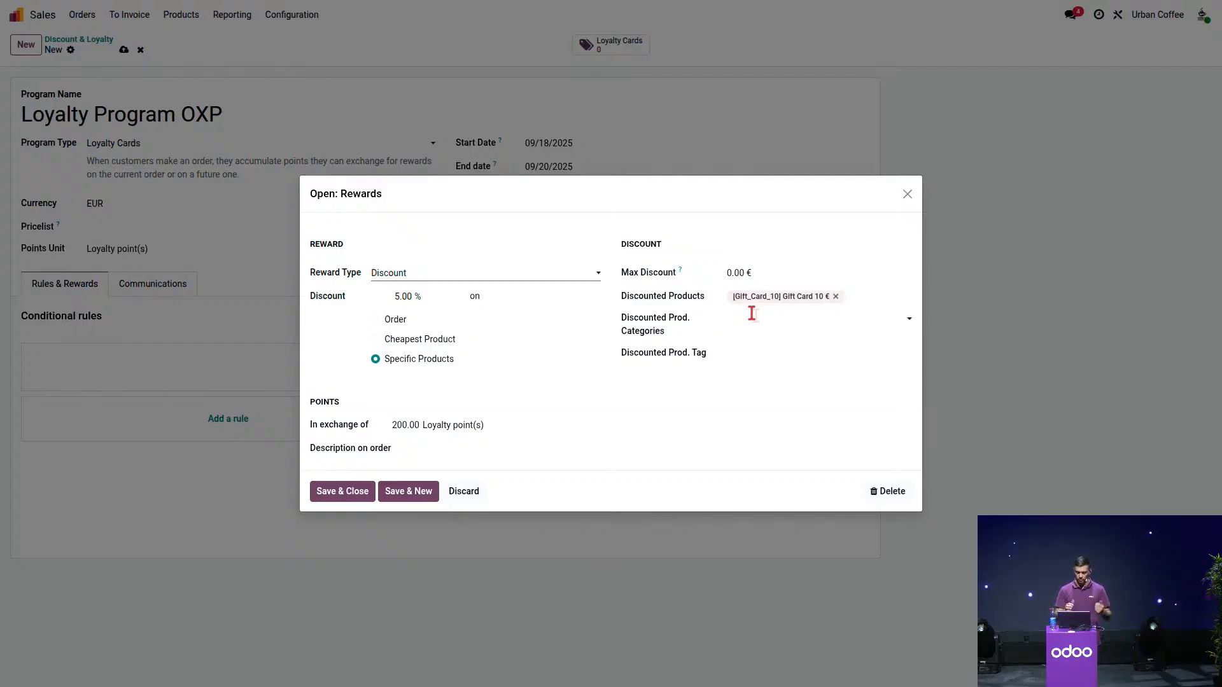
click(907, 195)
- Discard the unsaved loyalty program and dismiss the error dialog
click(141, 51)
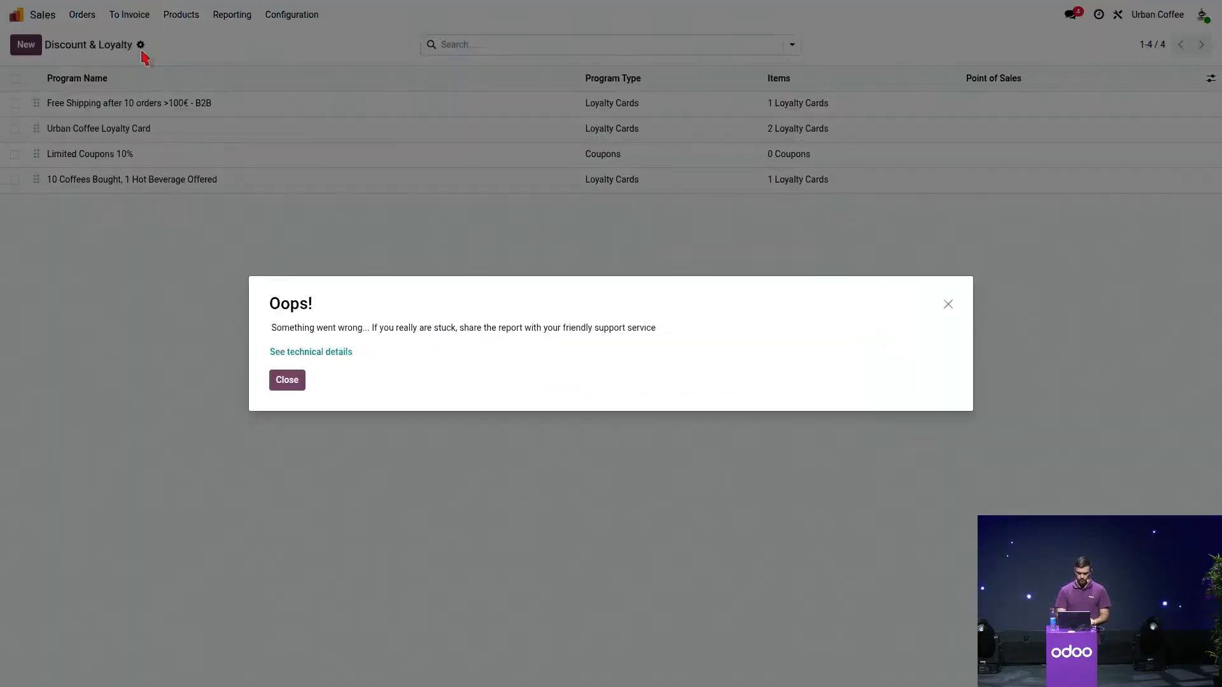
click(285, 380)
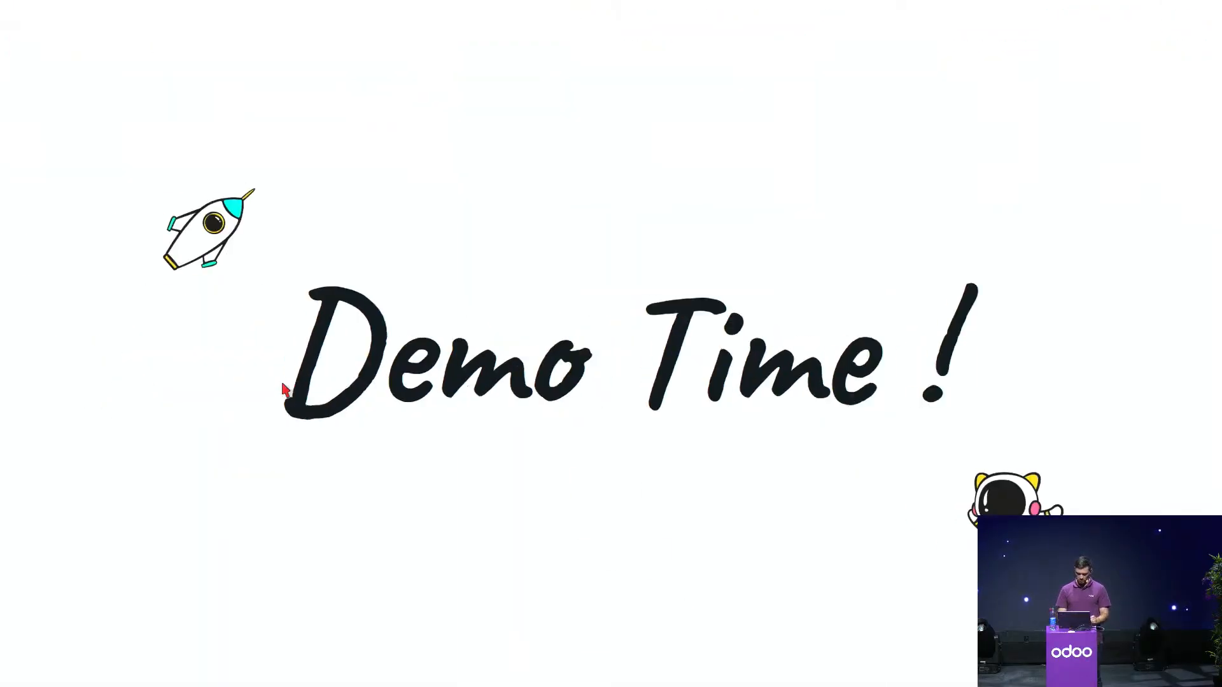
- Open the "Free Shipping after 10 orders >100€ - B2B" program to review its rules and rewards
key(Left)
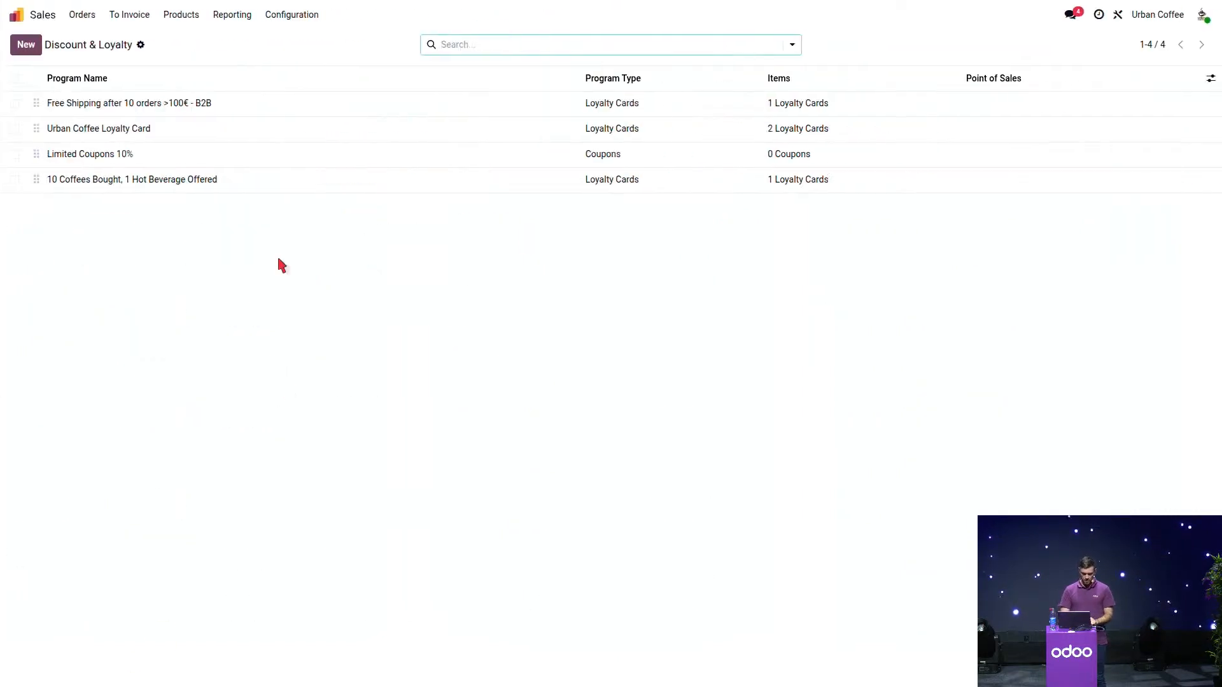
click(217, 104)
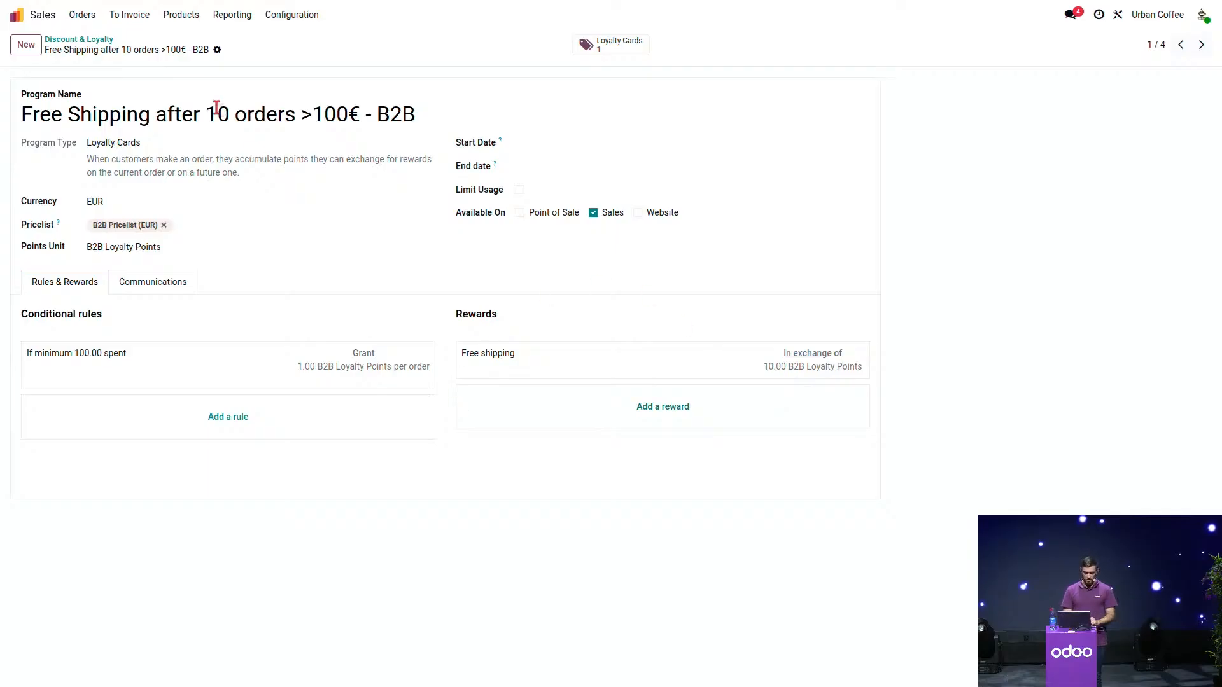
- Create a new quotation for the customer NorthGate Co. using the quotation template NortGate Template
click(86, 23)
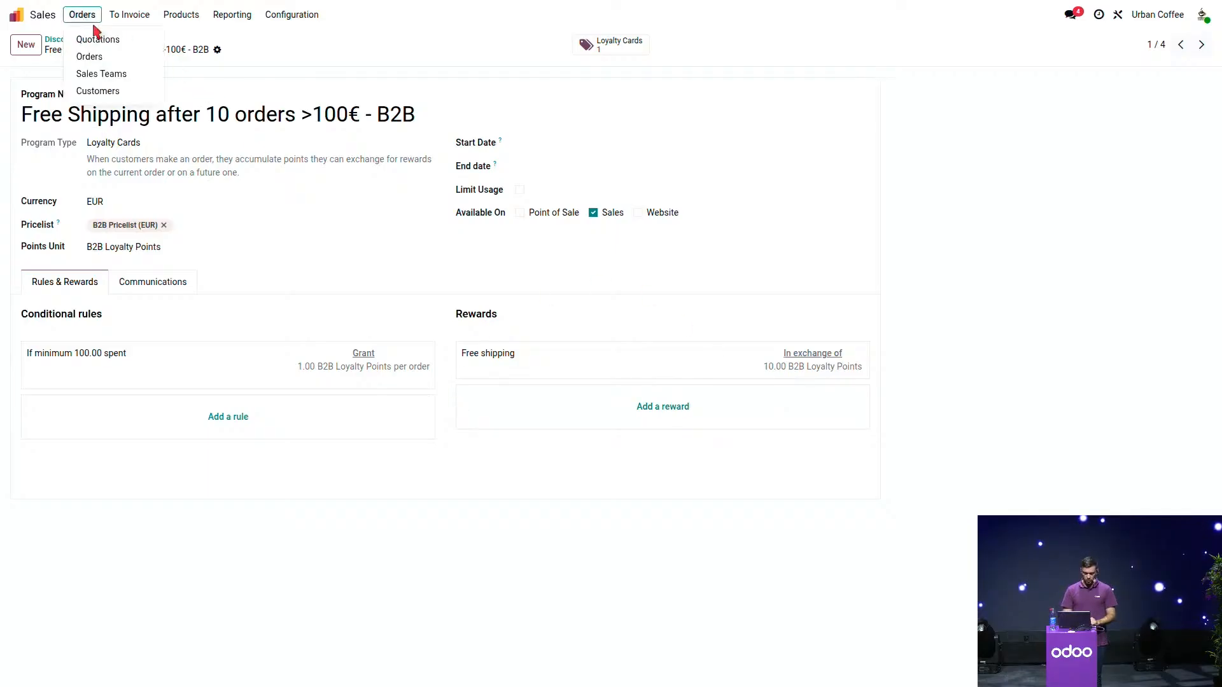
click(98, 39)
click(26, 45)
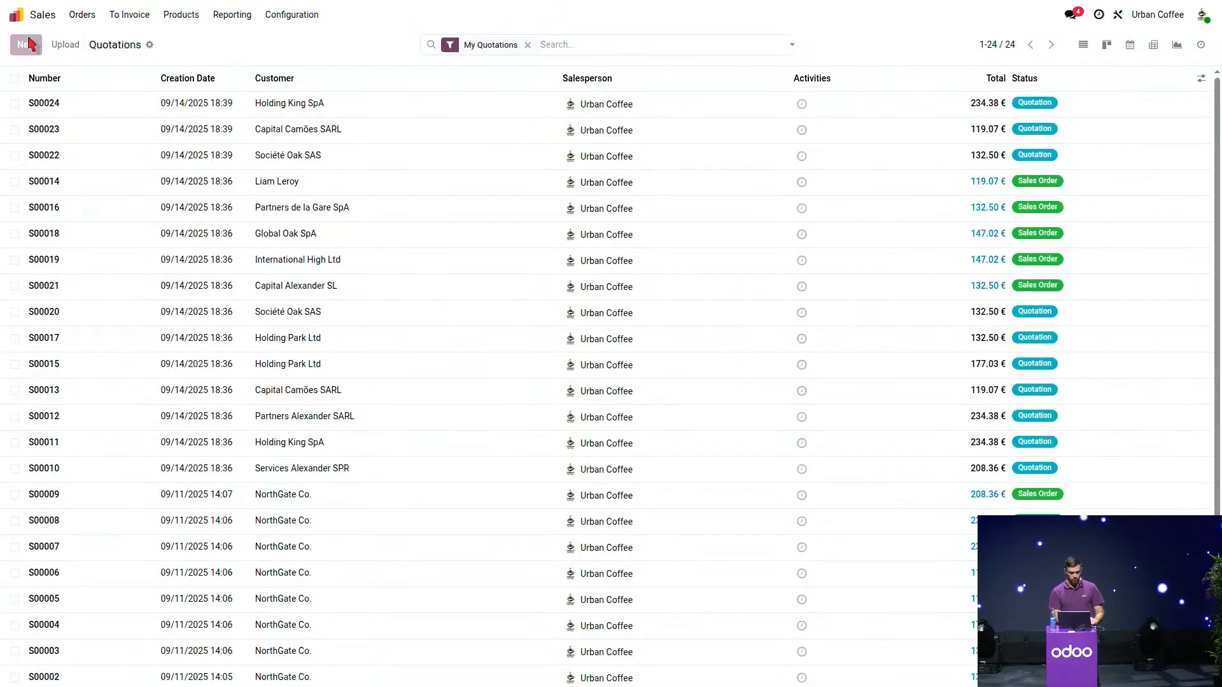
text(nor)
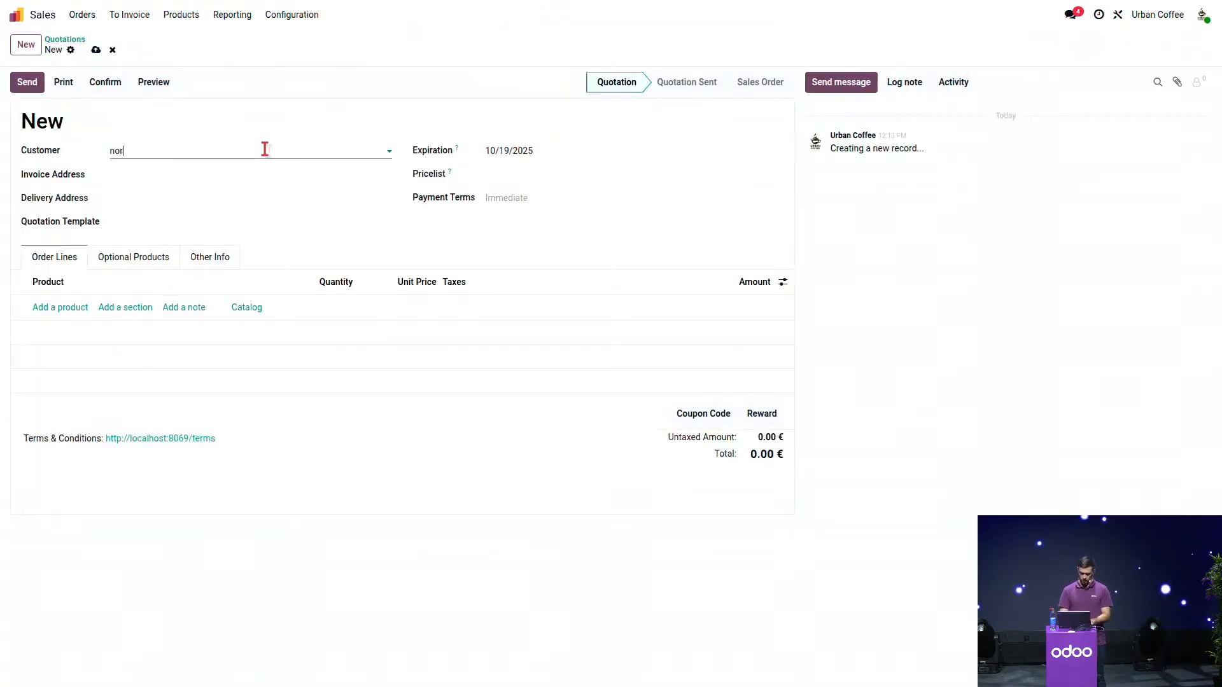
text(t)
click(178, 169)
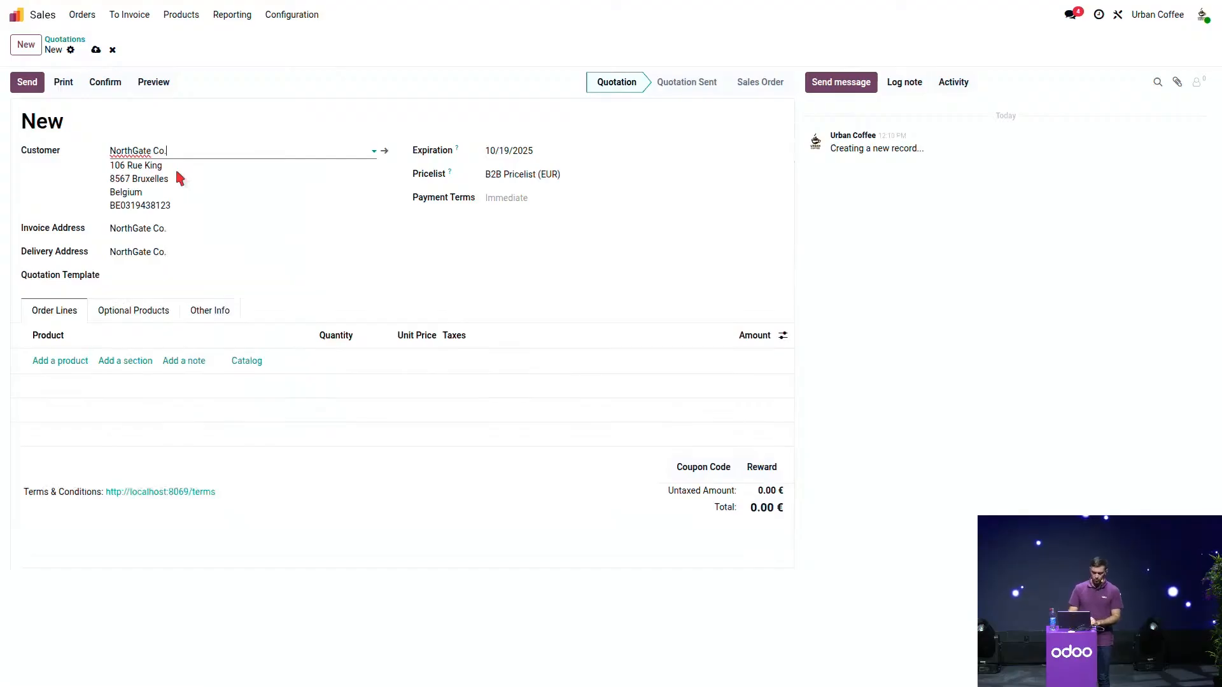
click(127, 277)
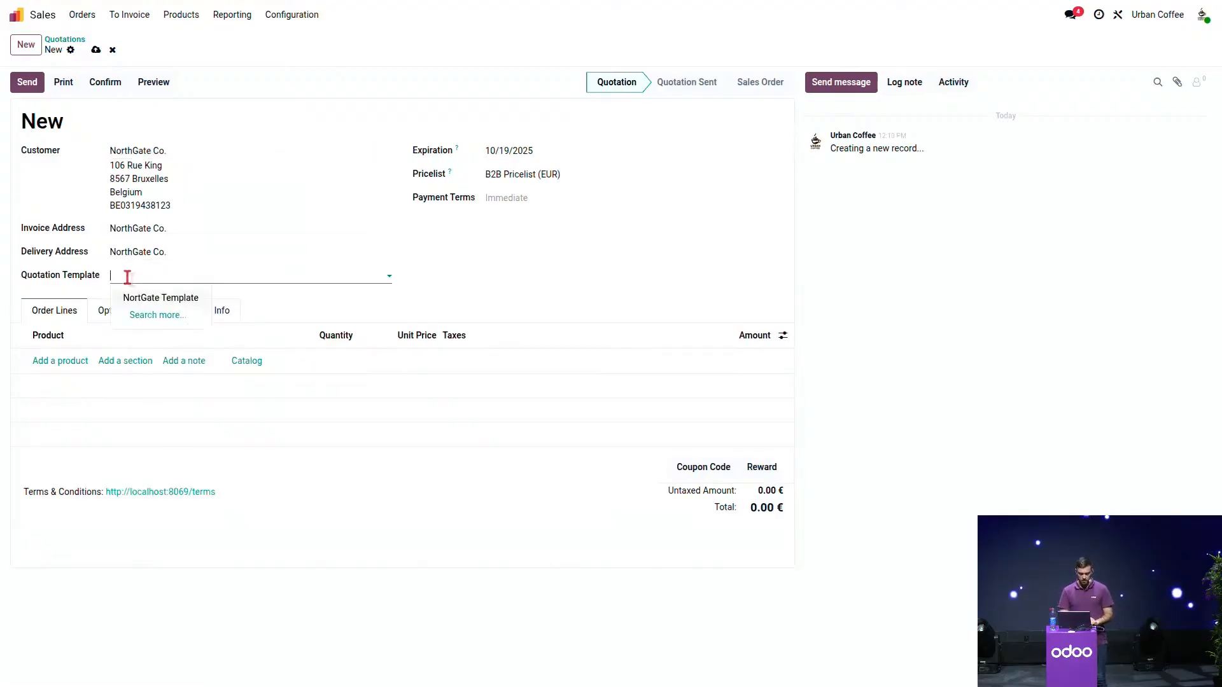
click(161, 297)
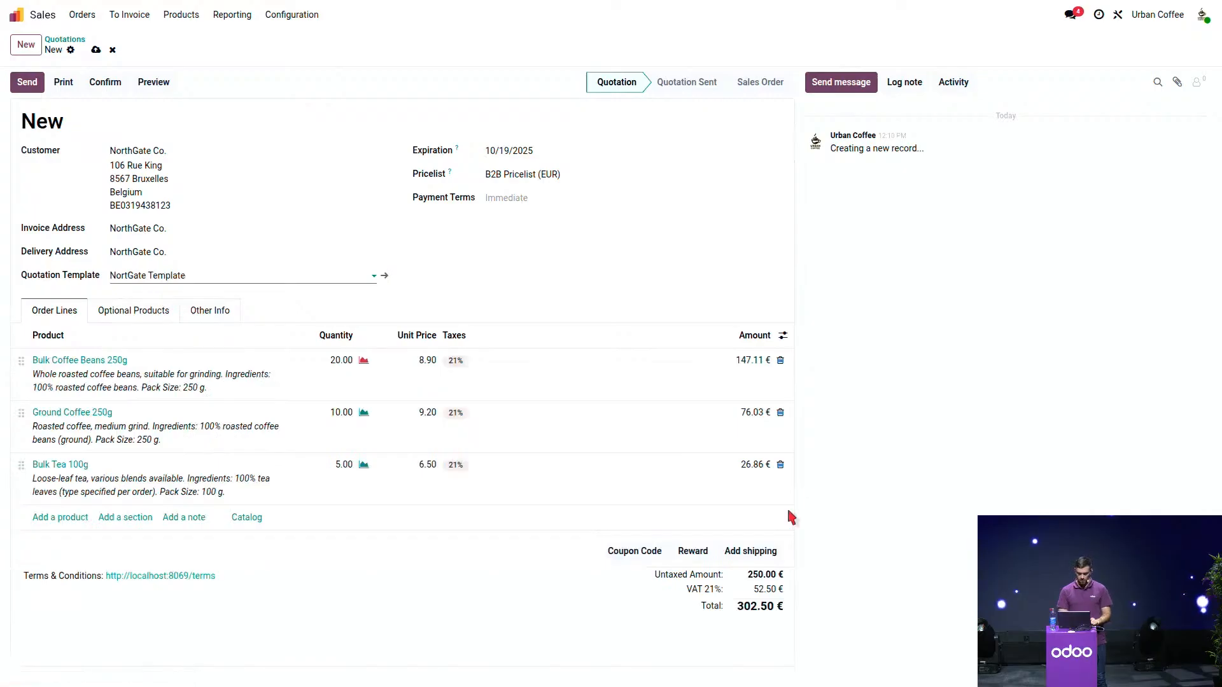
- Add the Standard delivery shipping method to the NorthGate Co. quotation and confirm it as a sales order
click(750, 551)
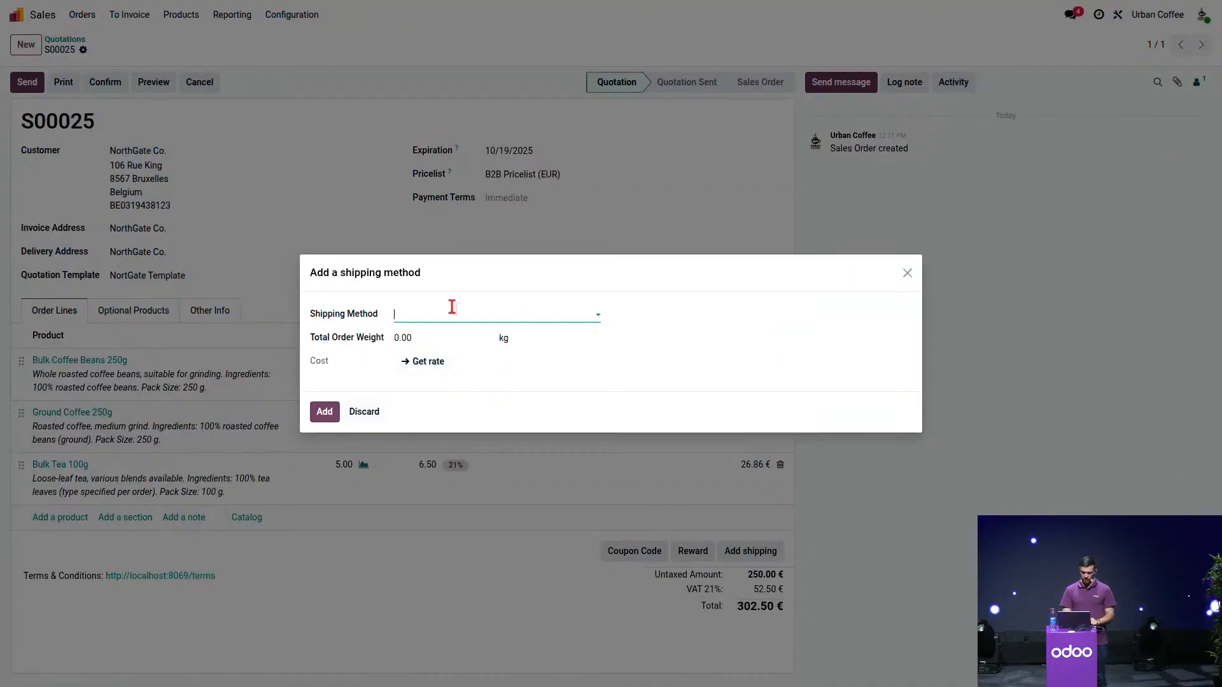
click(427, 316)
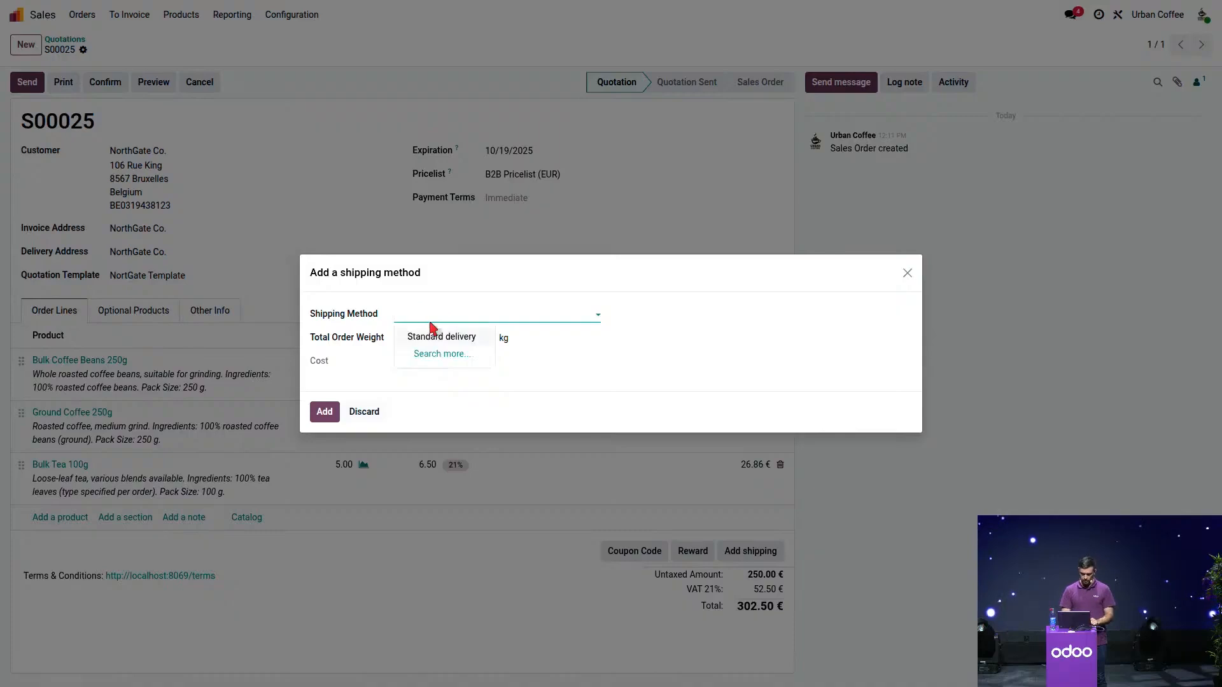
click(432, 334)
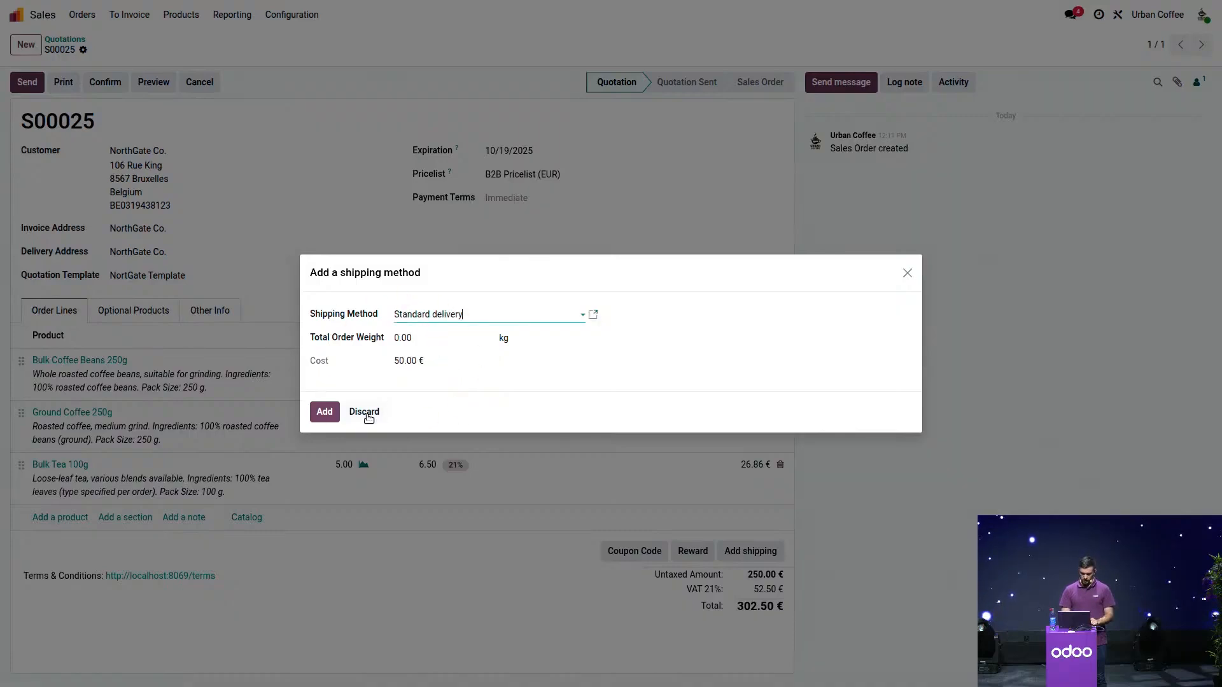
click(325, 412)
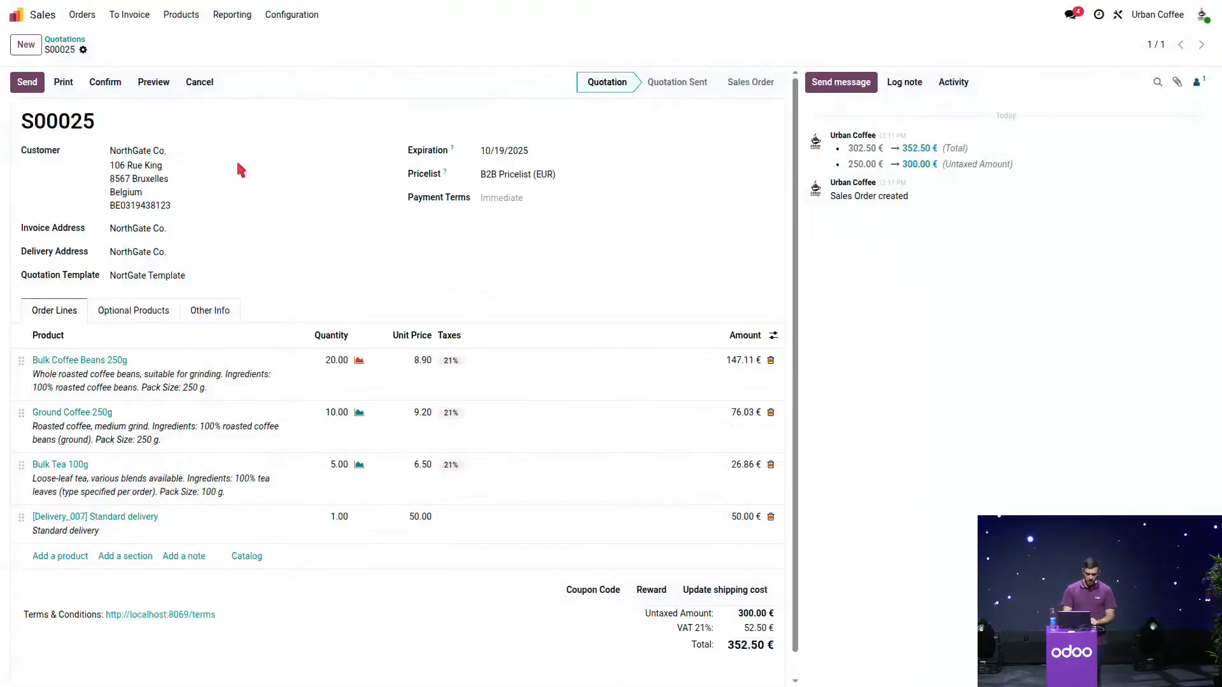
click(103, 84)
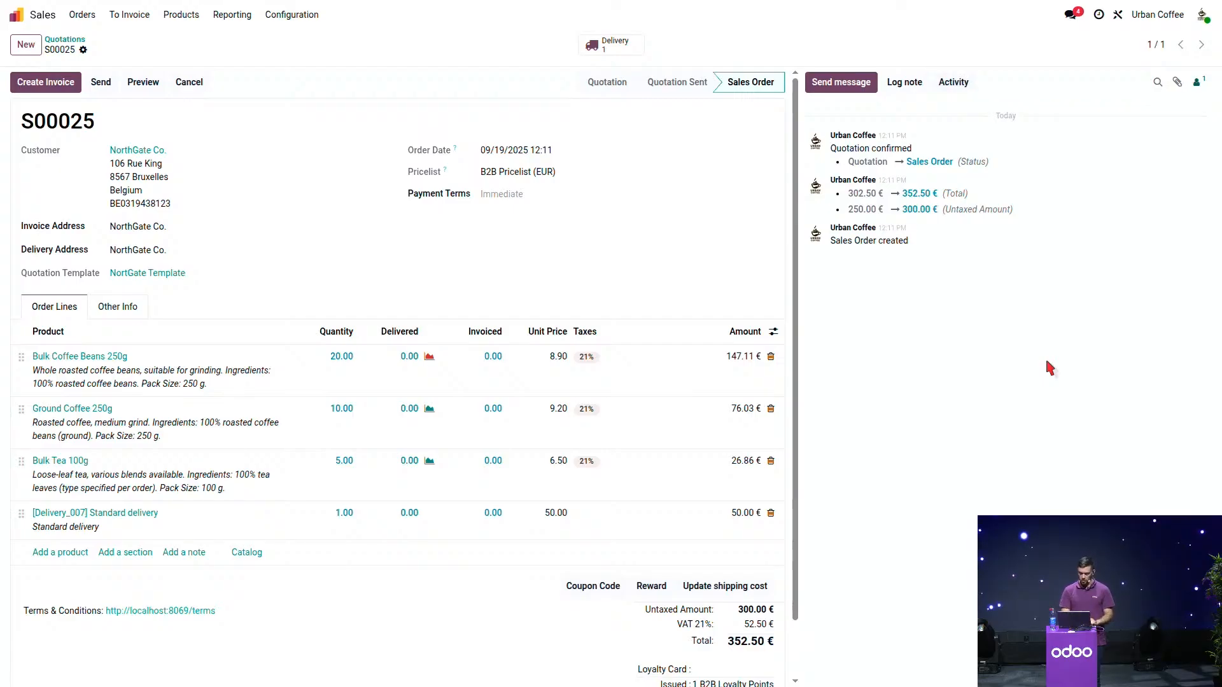
- Apply the Free Shipping reward to the NorthGate Co. sales order and review the order lines and loyalty points
click(651, 586)
scroll(717, 445, down, 2)
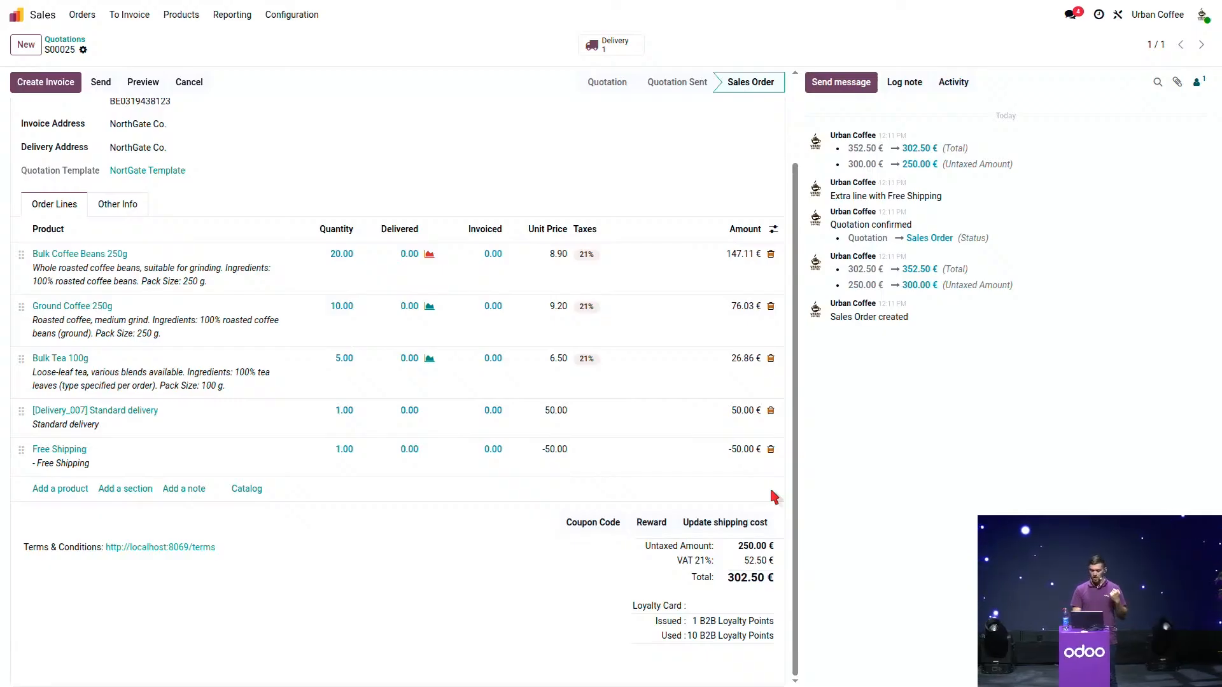
scroll(539, 349, up, 2)
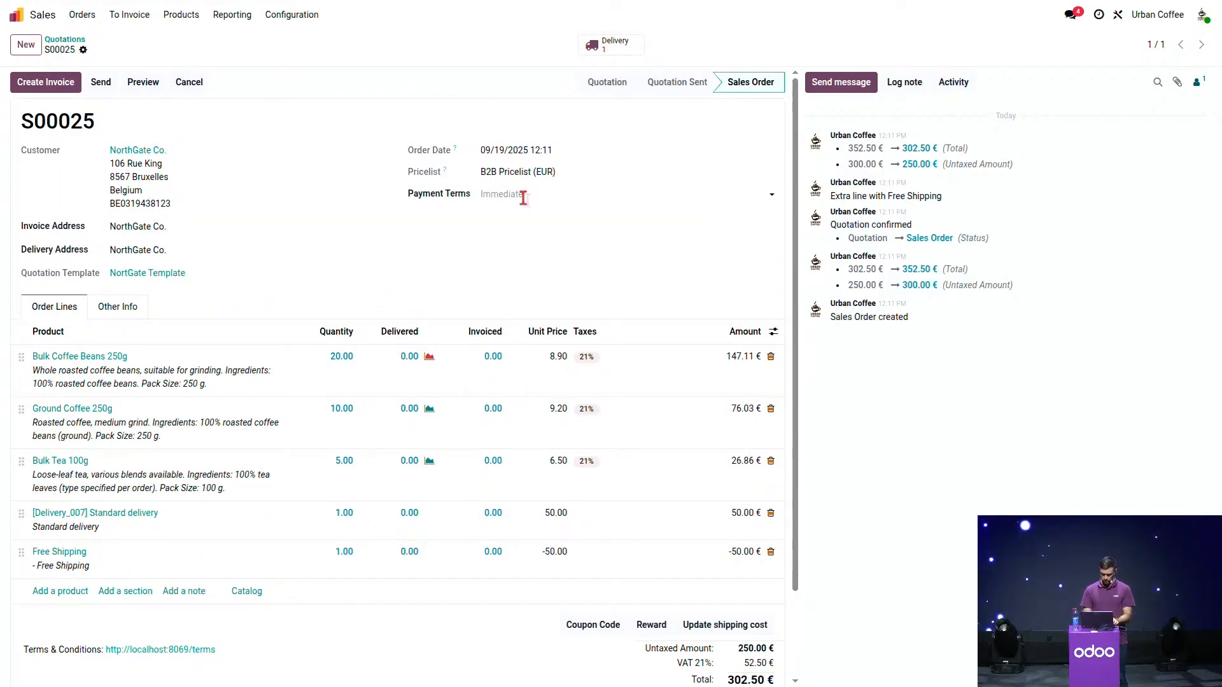
- Switch to the Urban Coffee web shop, open the customer's account, and add a 50.00 € eWallet top-up to the cart
key(alt+Tab)
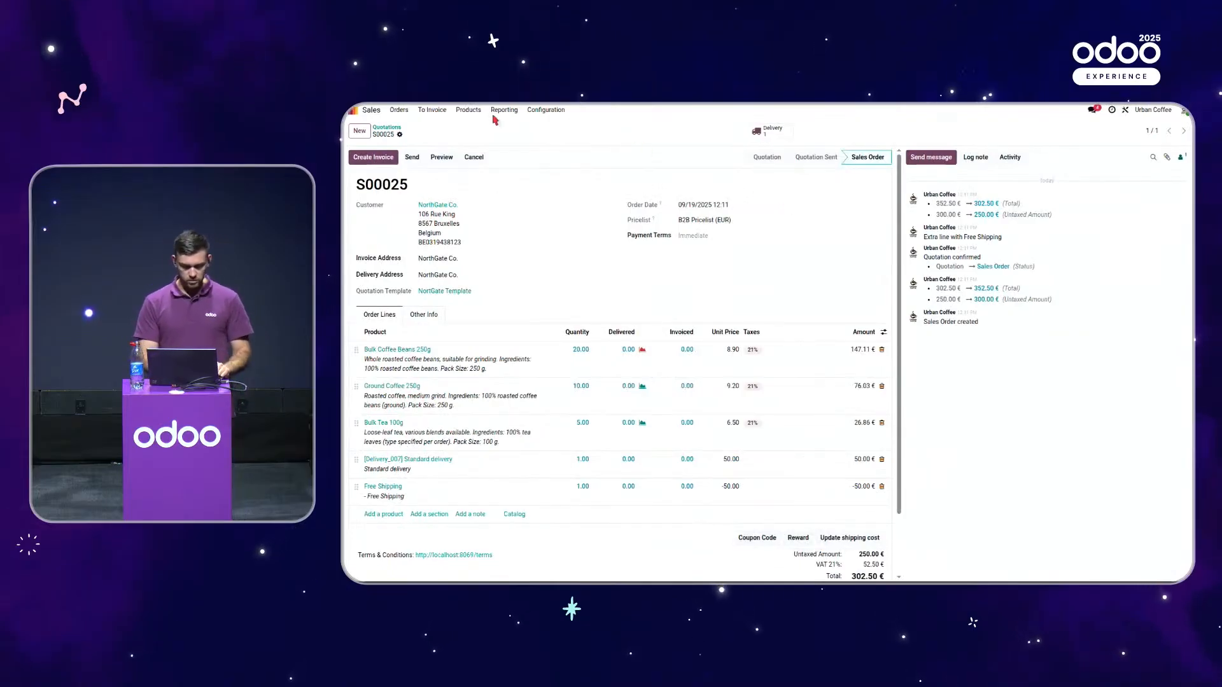
key(ctrl+alt+Right)
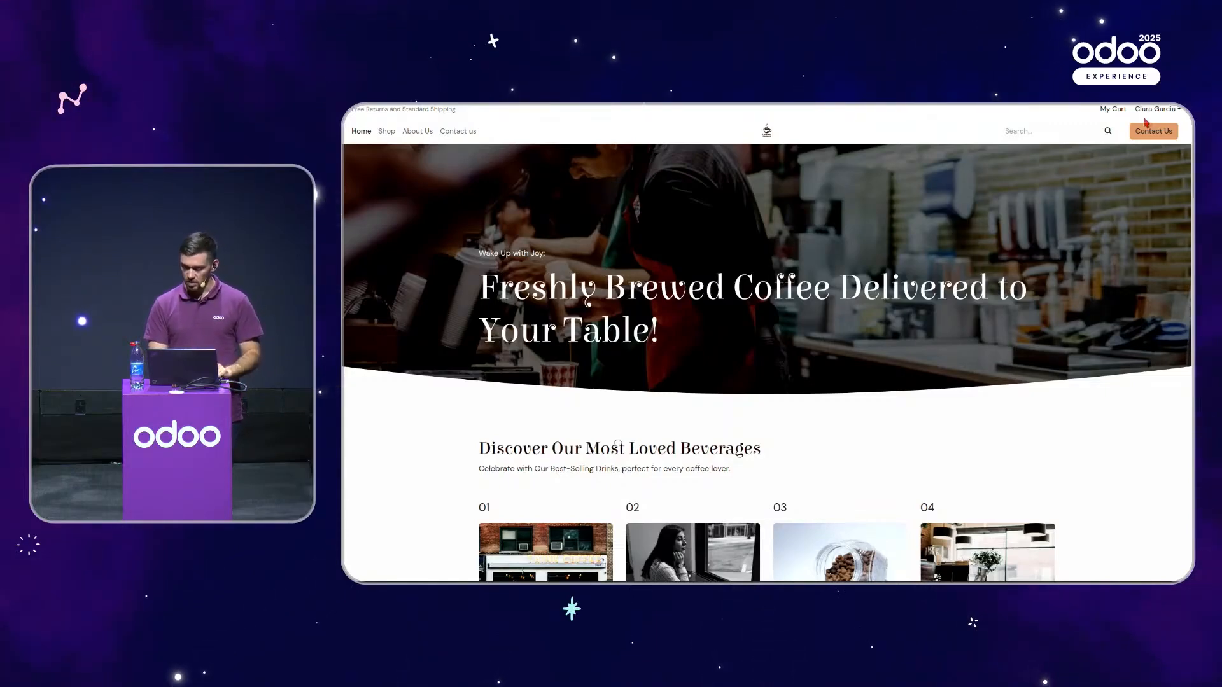
click(1164, 112)
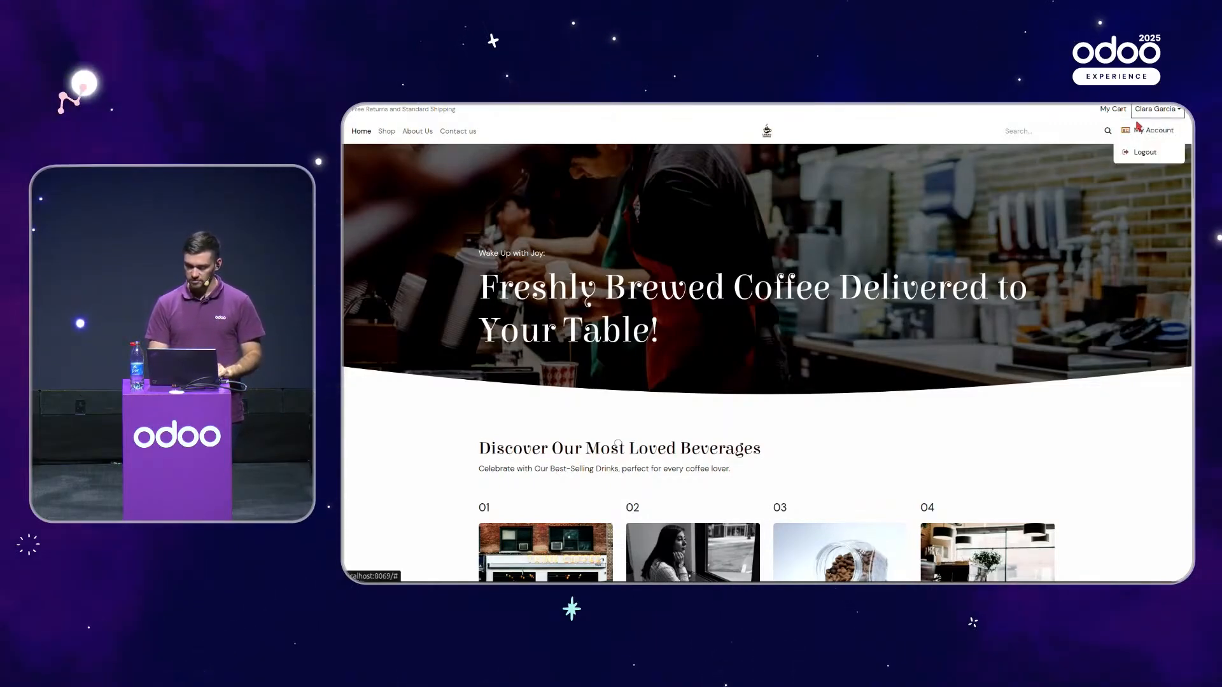
click(1155, 134)
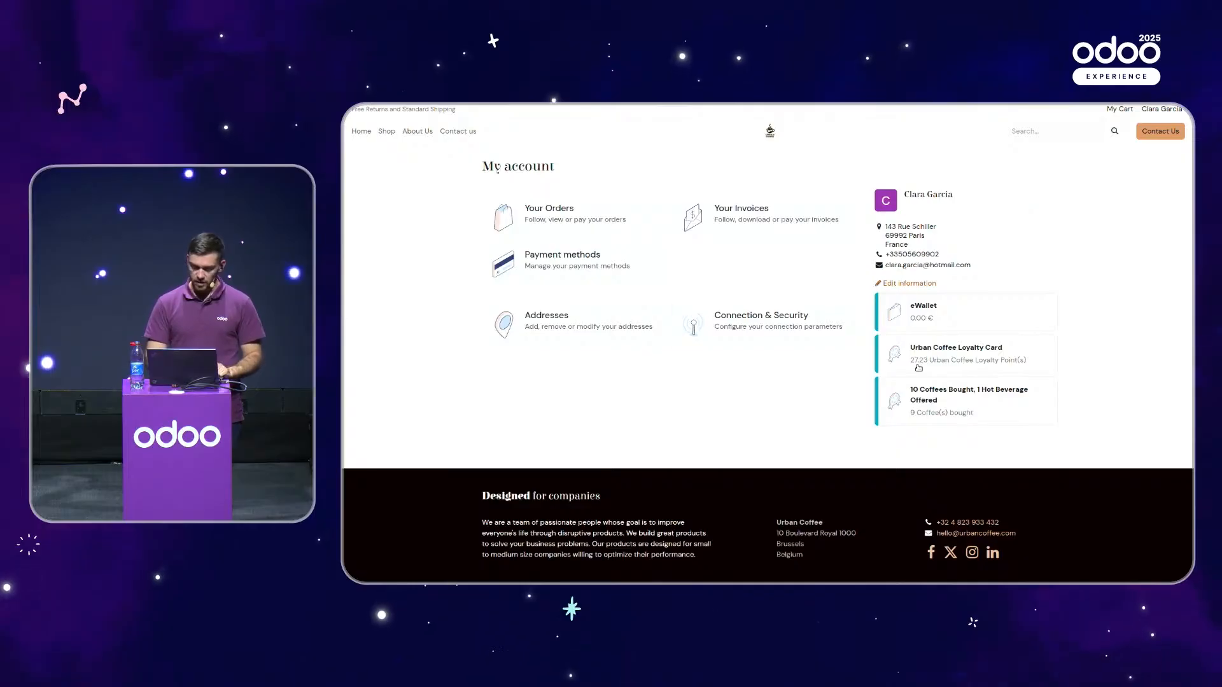
click(991, 326)
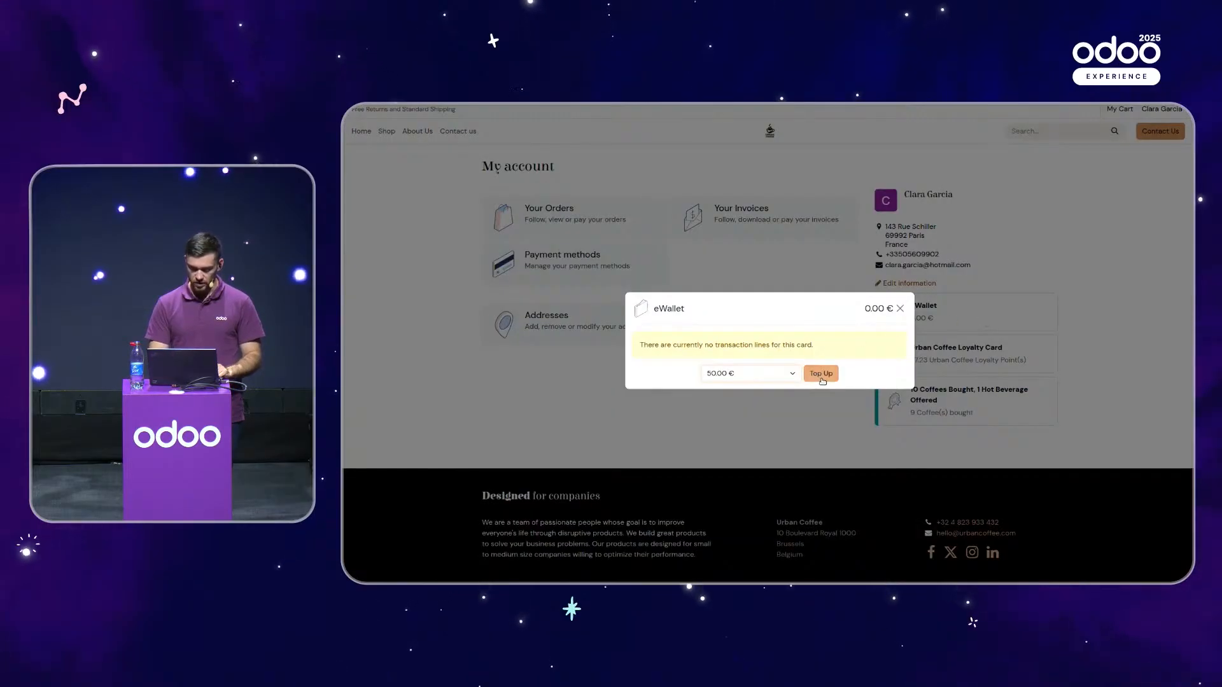
click(821, 373)
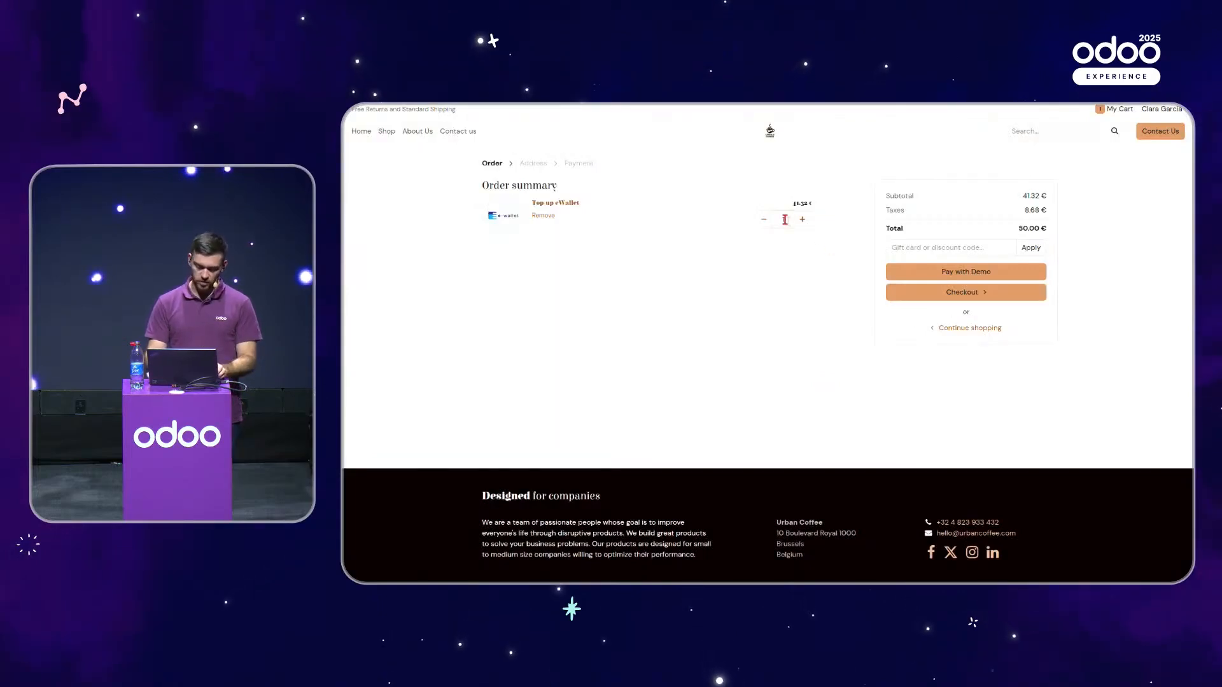
- Set the eWallet top-up quantity to 6, pay with Demo express checkout, and check the eWallet on the account page
click(813, 291)
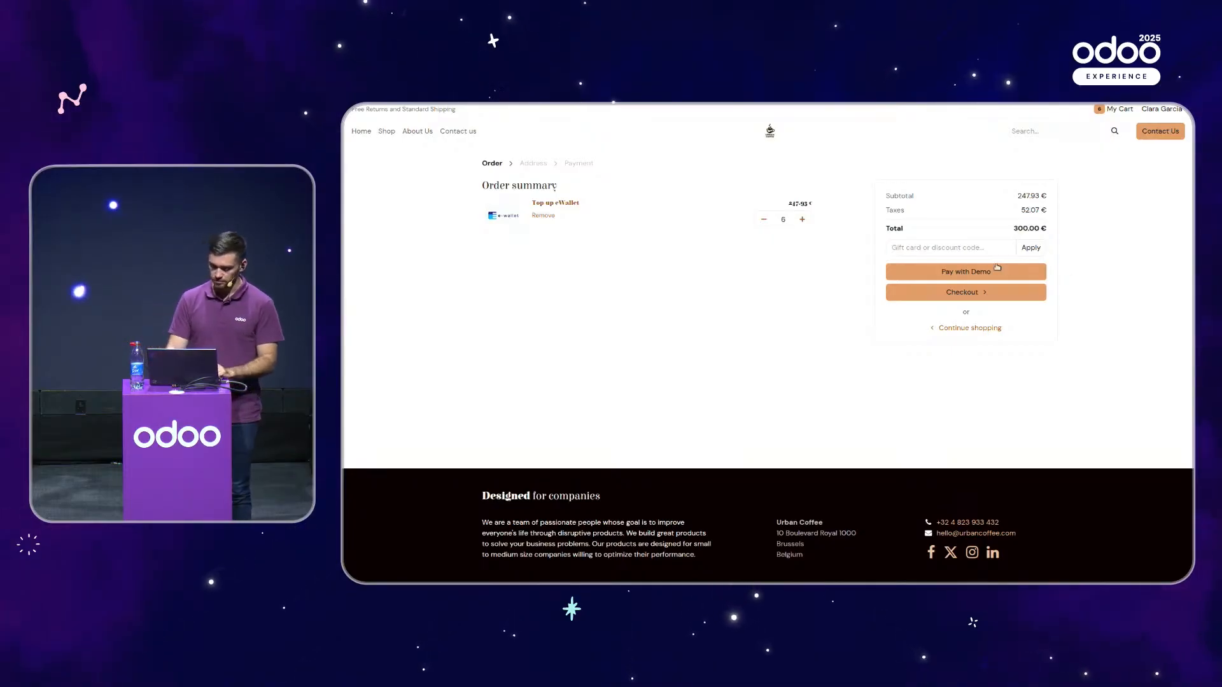
click(970, 274)
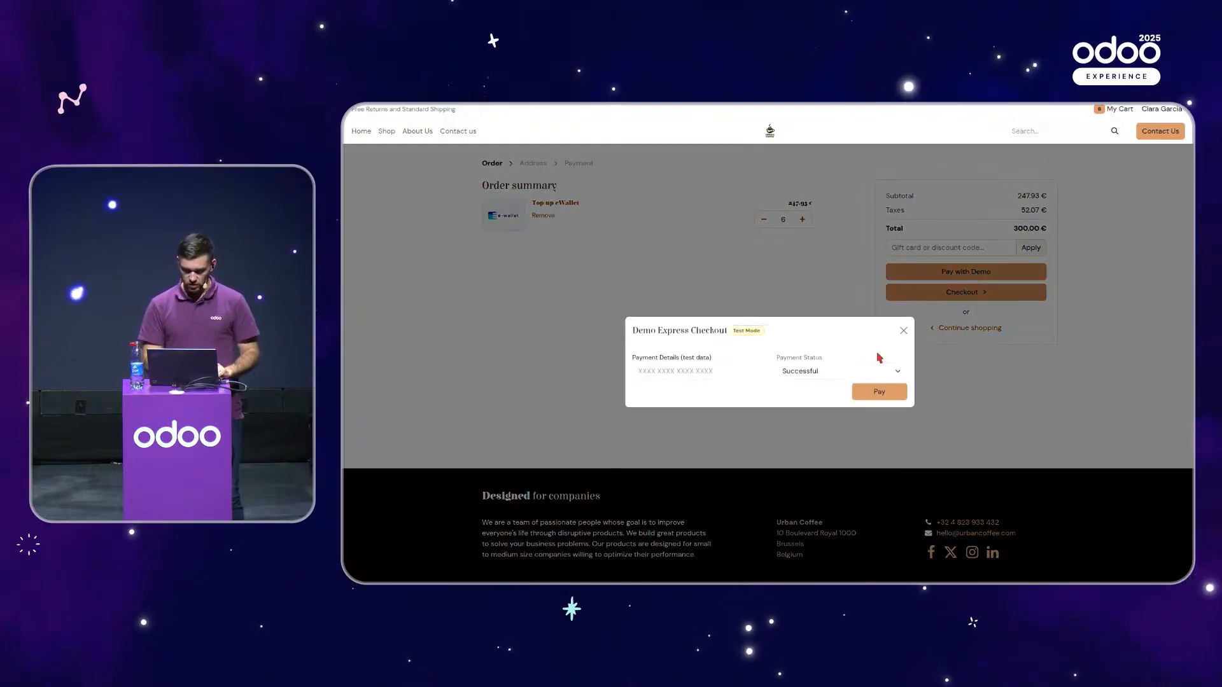
click(873, 393)
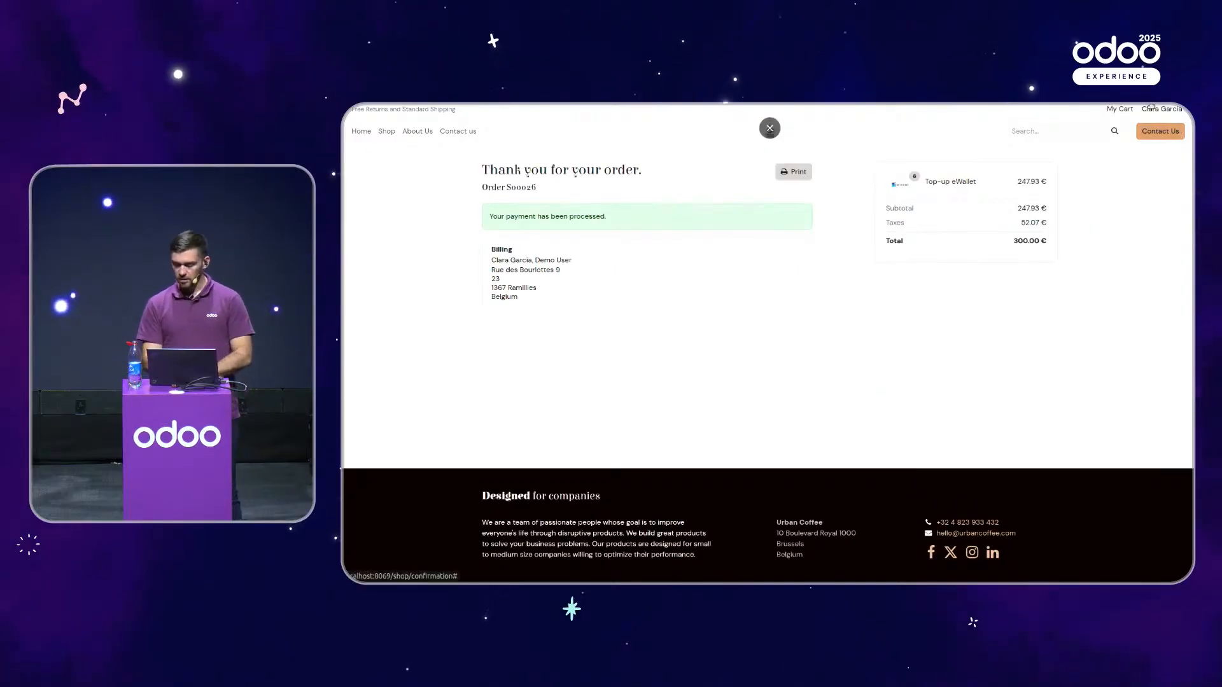
click(1161, 110)
click(1155, 134)
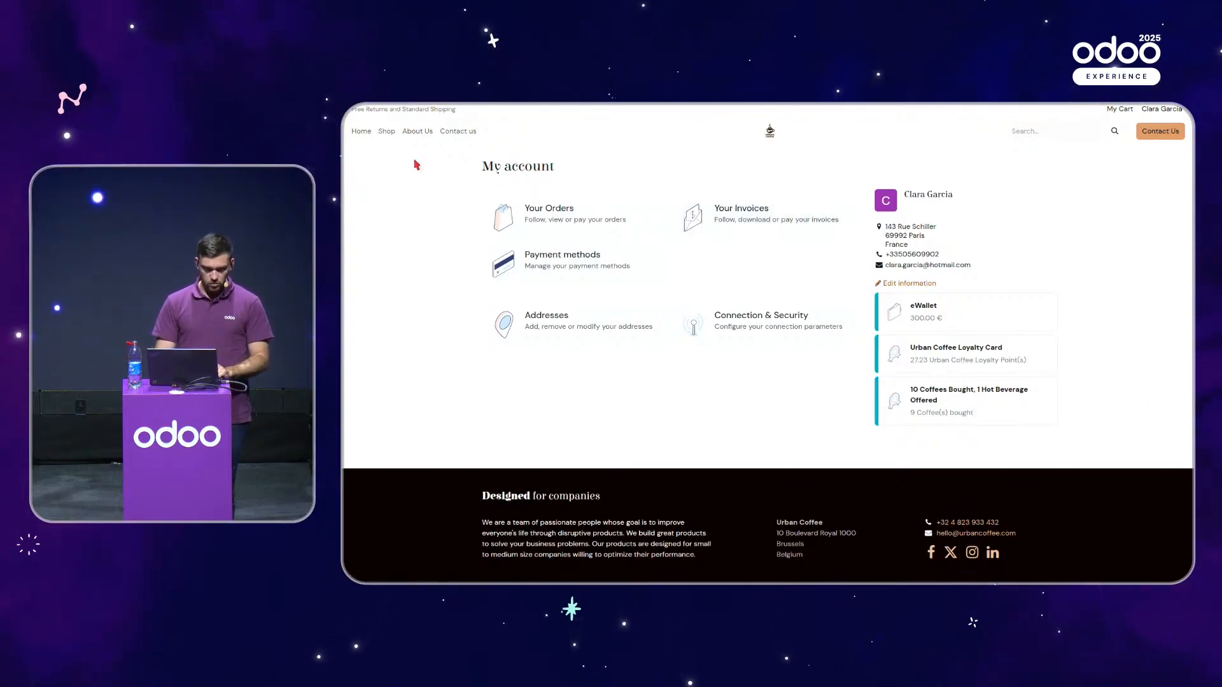
- Add 10 units of Ground Coffee 250g from the shop to the cart
click(386, 135)
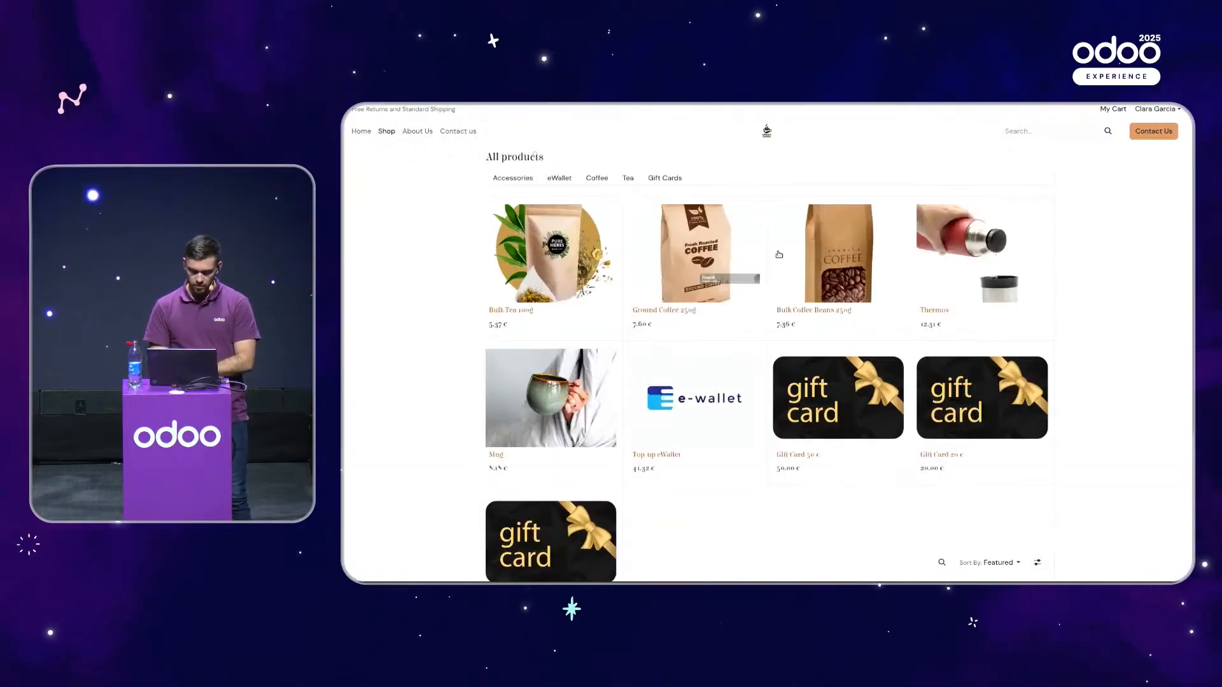
click(689, 252)
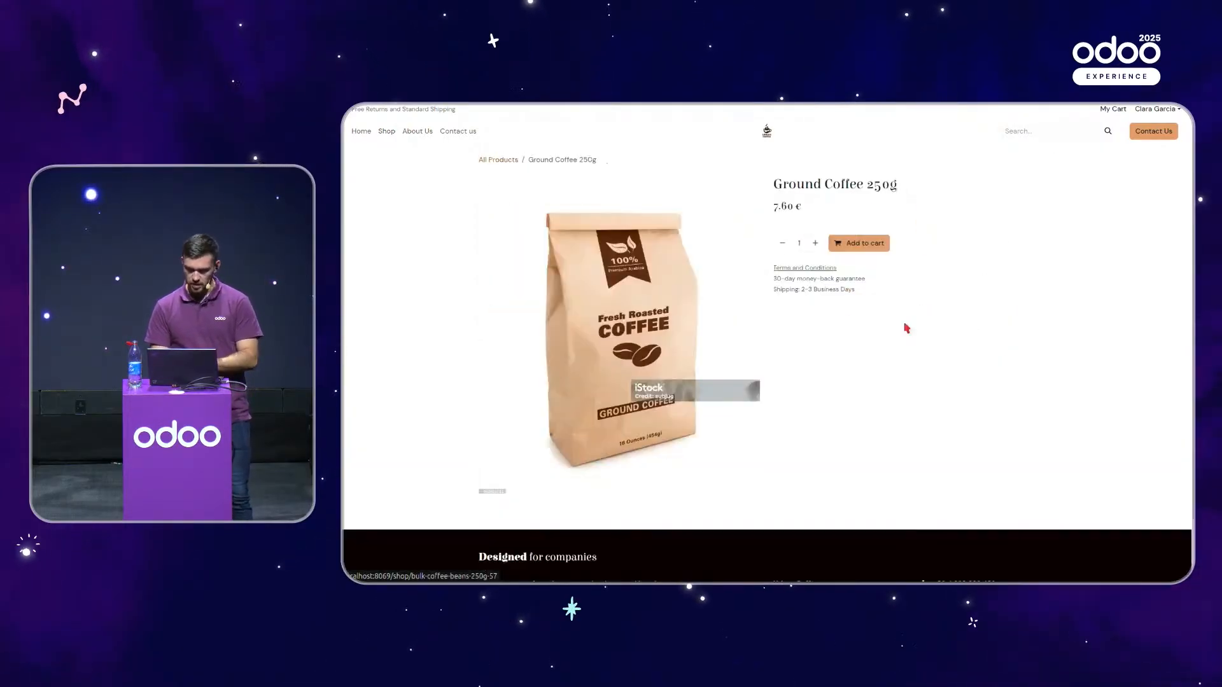
text(0)
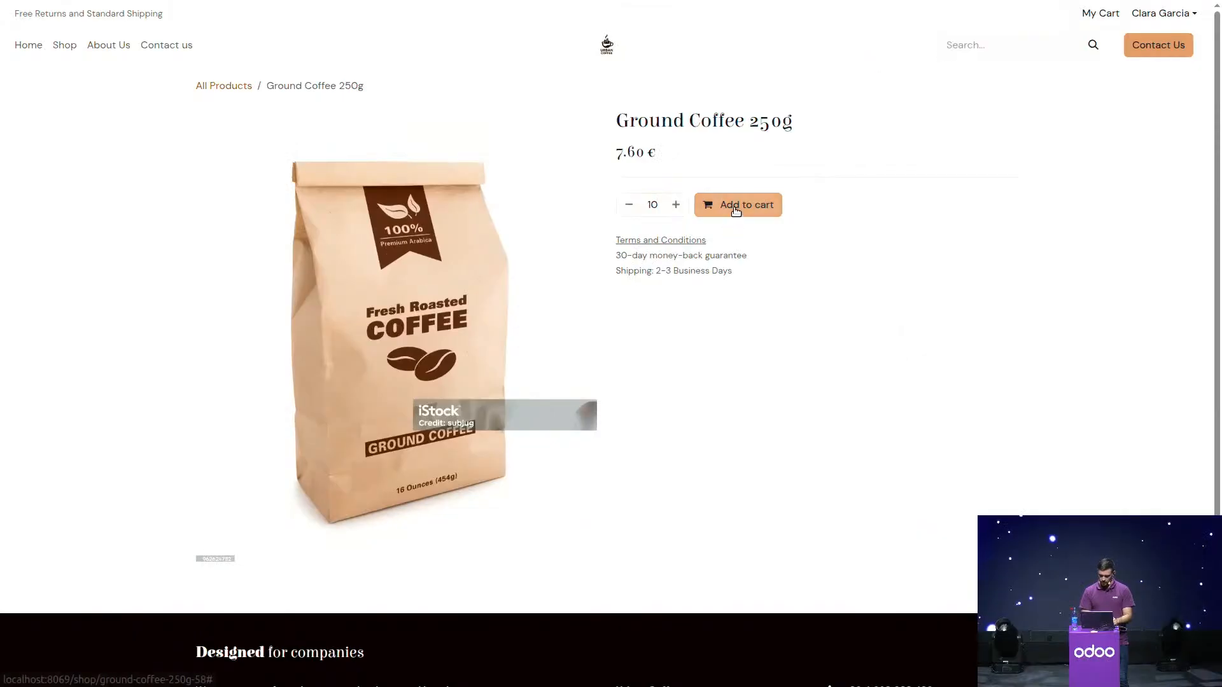
click(735, 209)
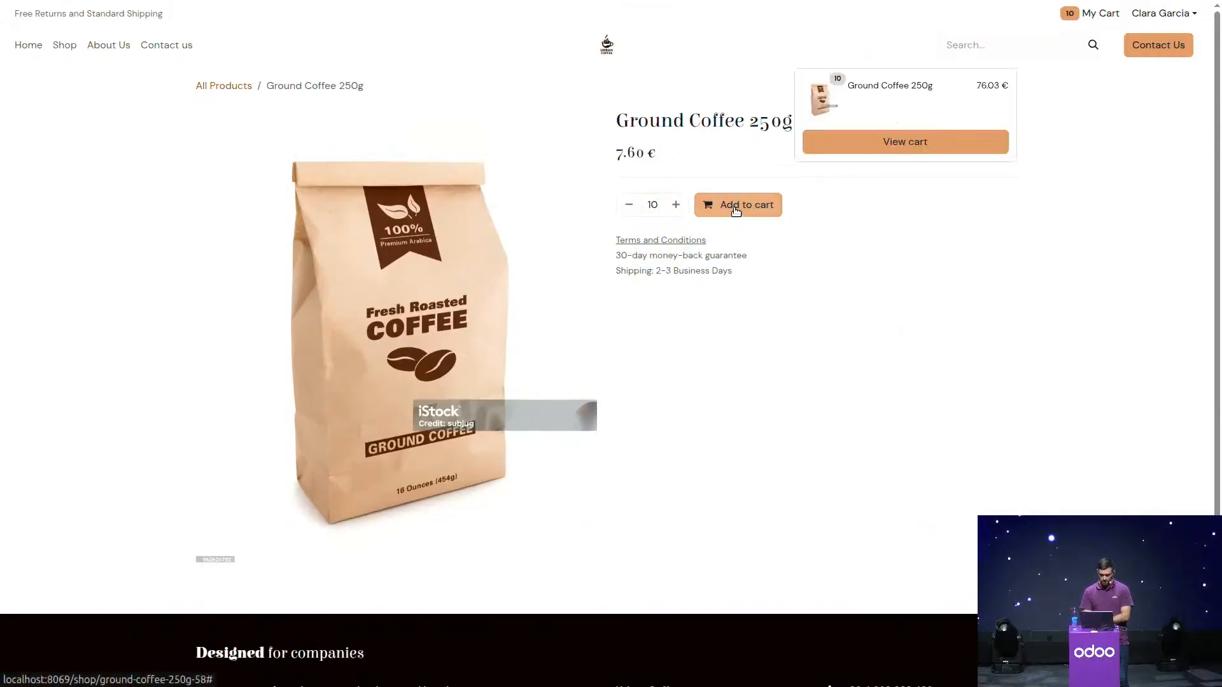
- Add 10 units of Bulk Tea 100g to the cart
click(220, 88)
click(310, 210)
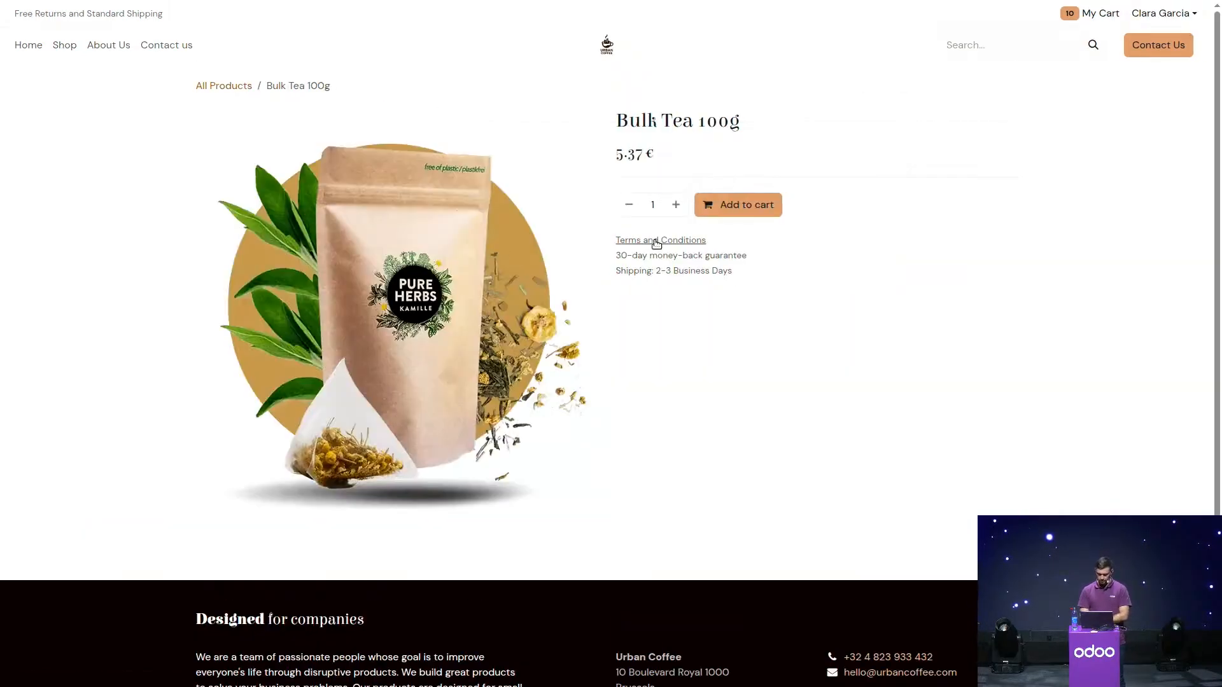
click(656, 206)
text(0)
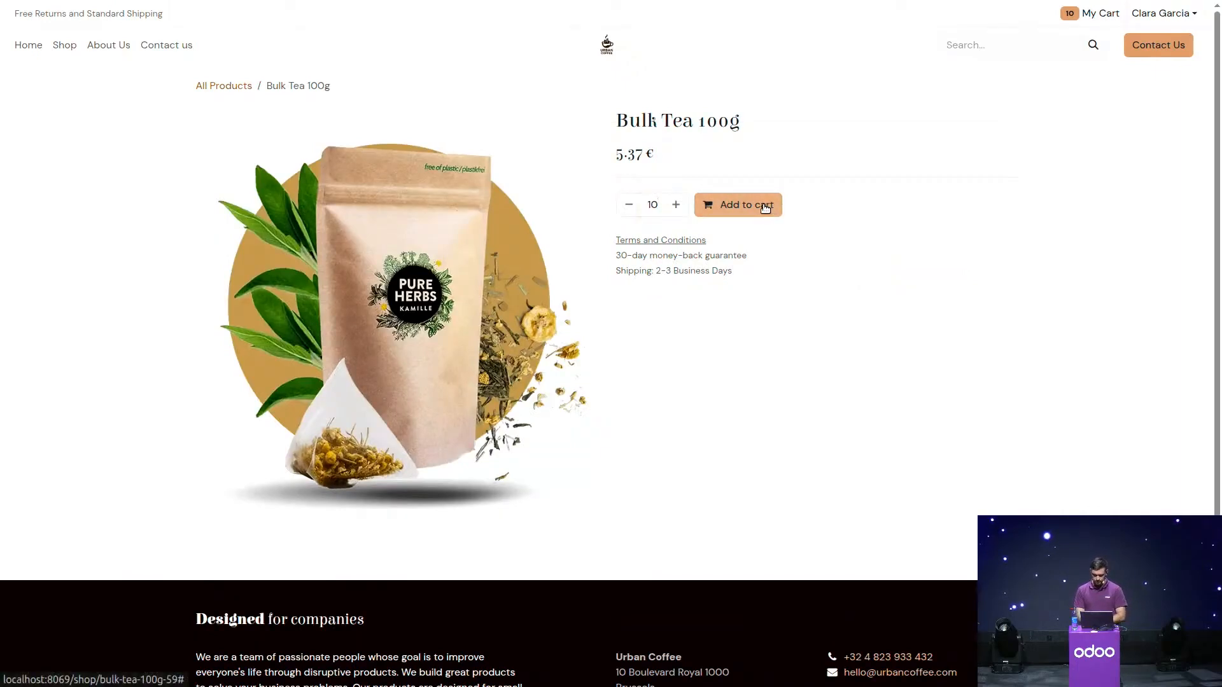
click(759, 204)
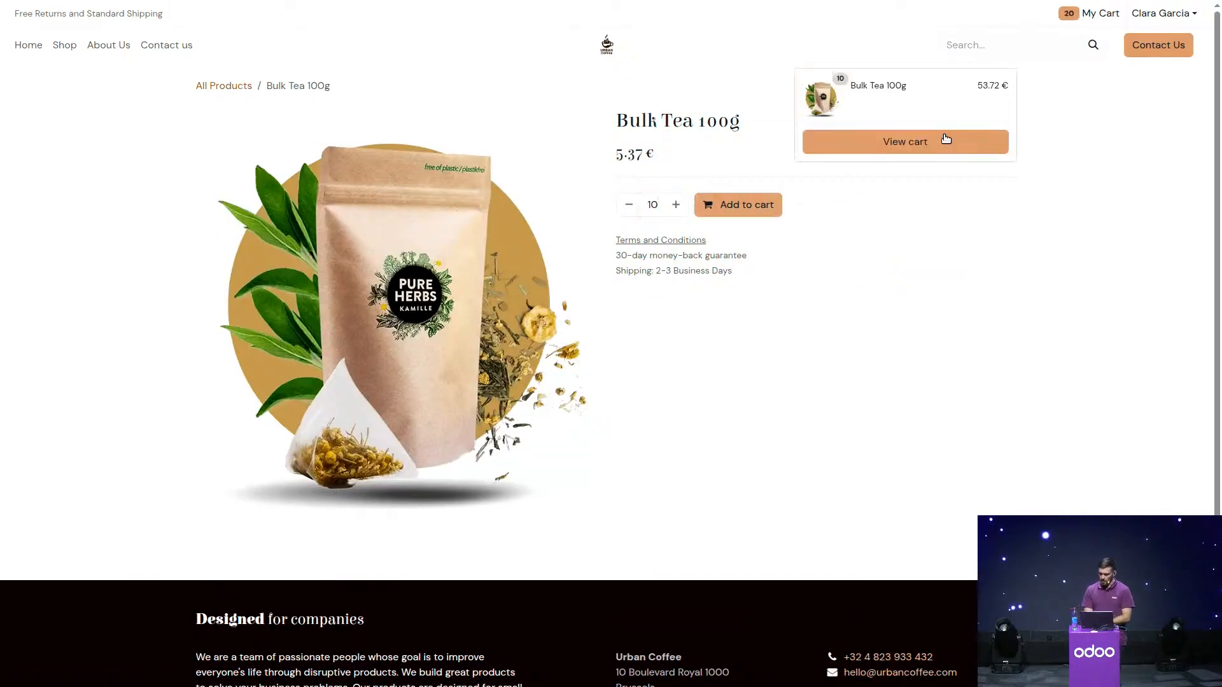
- Apply the eWallet to the cart and claim the Free Product - Mug reward with loyalty points
click(1092, 18)
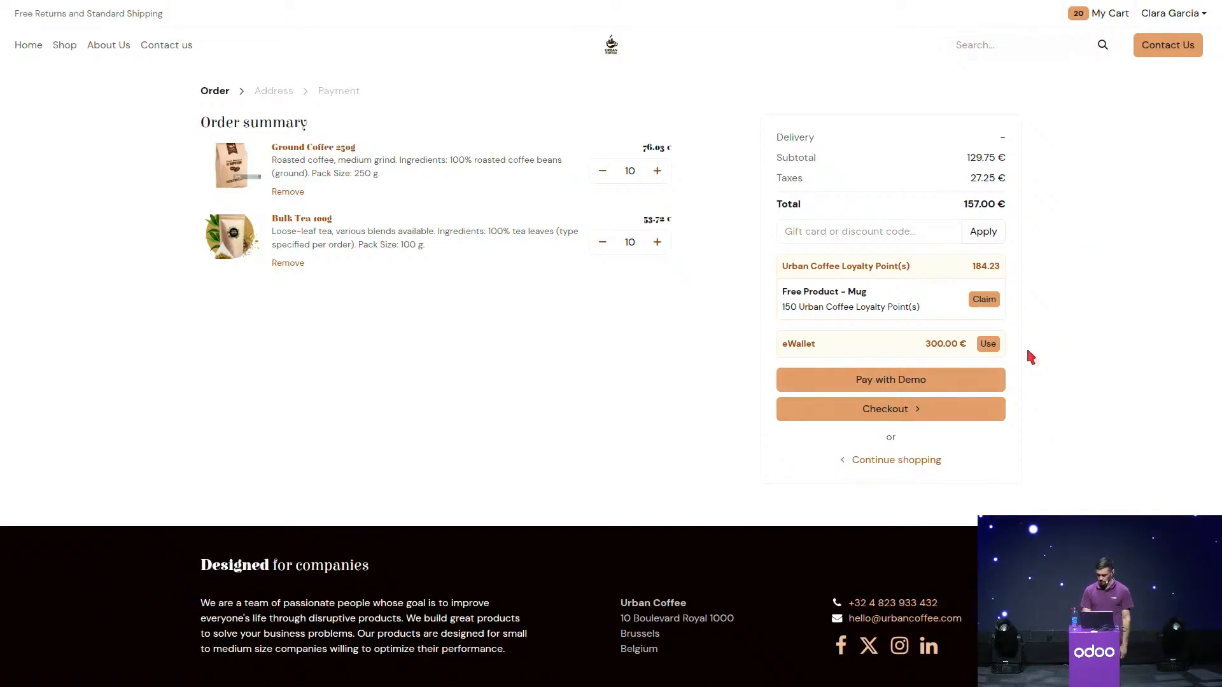
click(987, 343)
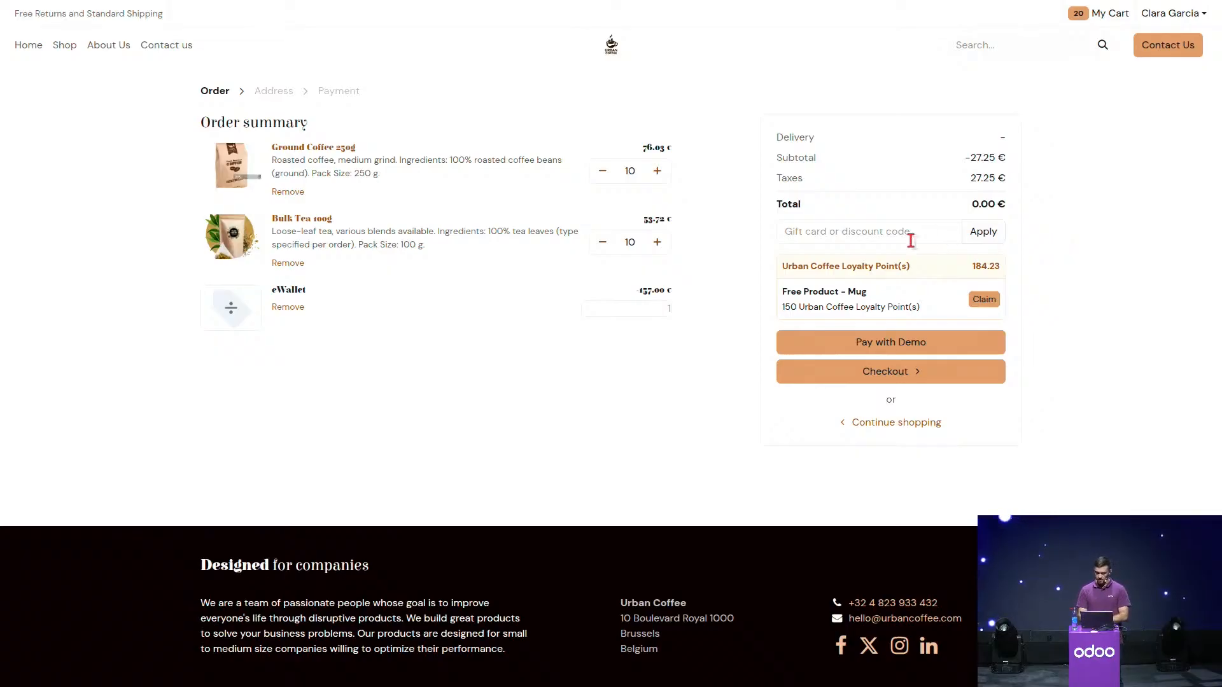
click(988, 301)
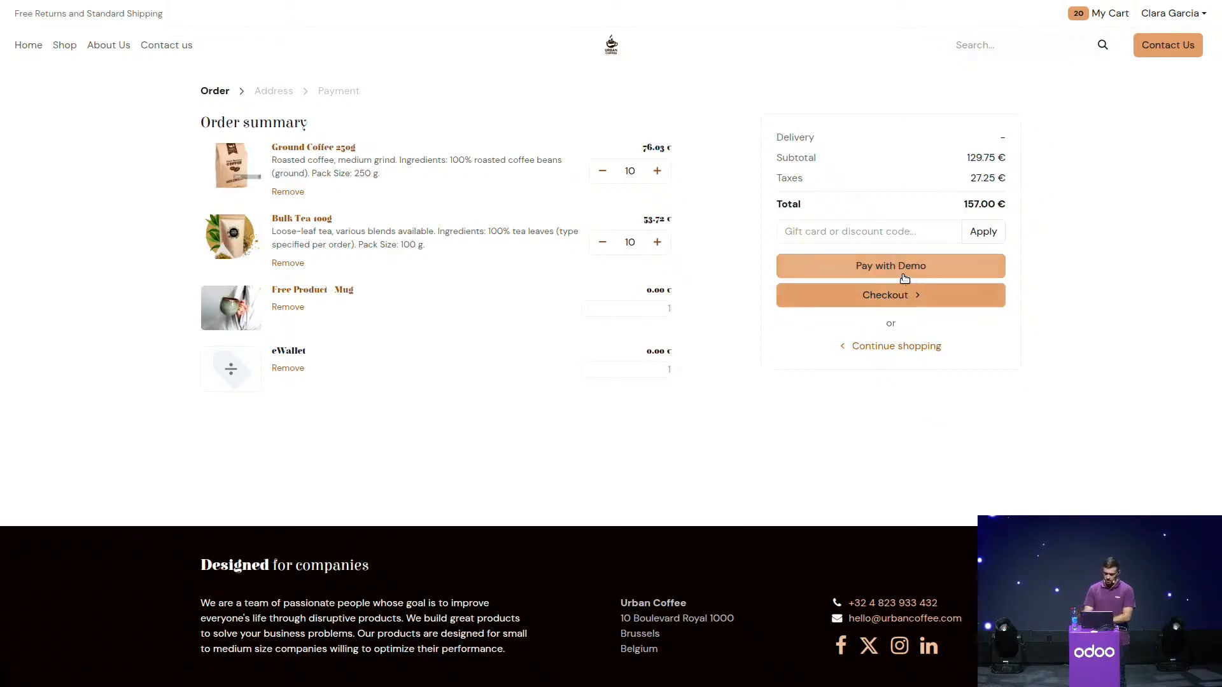
- Pay for the coffee and tea order with Demo express checkout and check the card balances on the account page
click(877, 269)
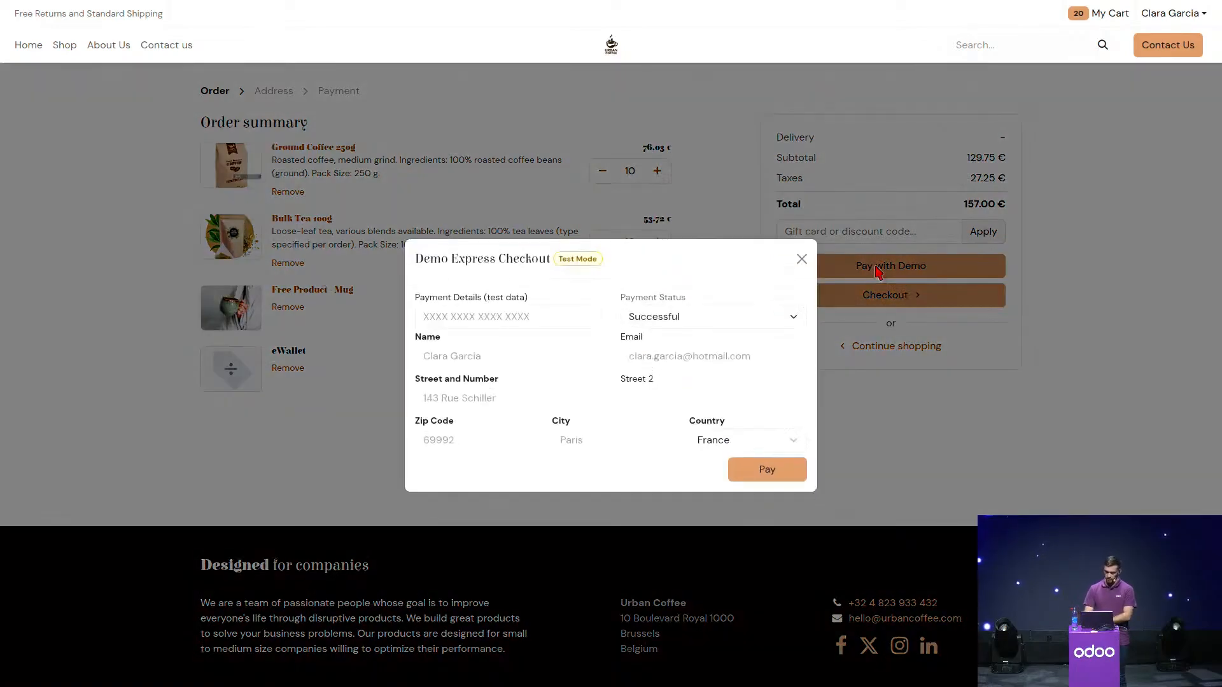
click(767, 481)
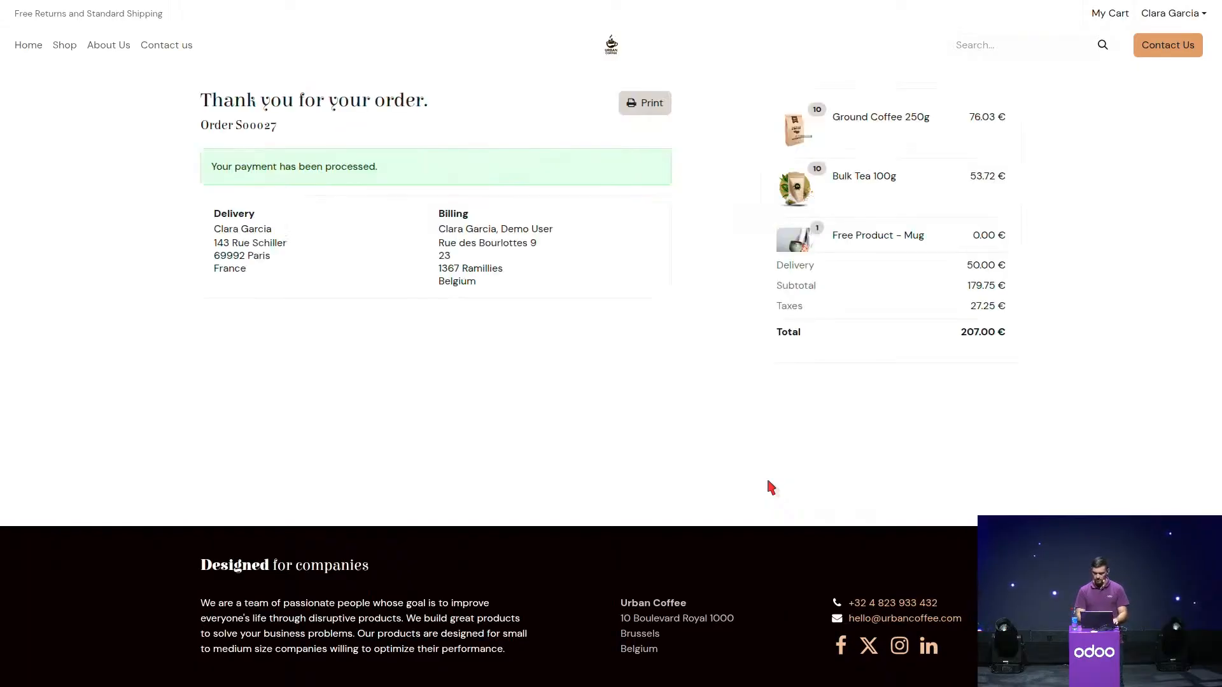
click(1174, 14)
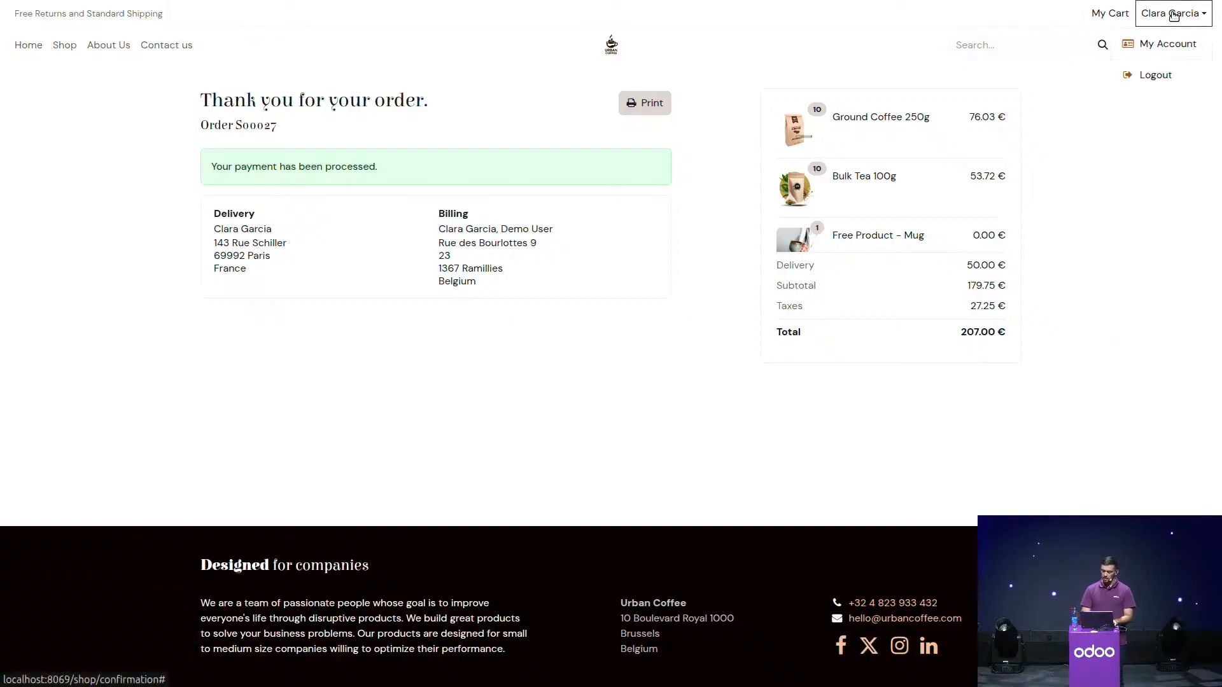
click(1165, 44)
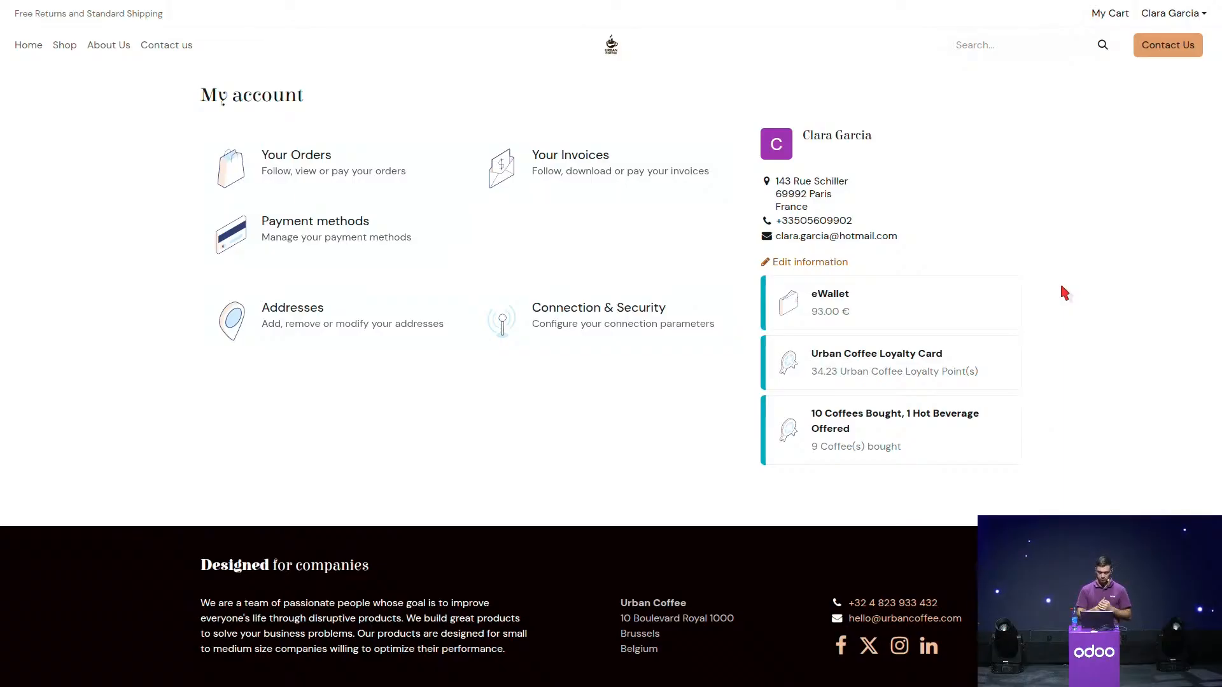
- Switch back to the Odoo backend and set the usage limit of the Limited Coupons 10% program to 3
key(ctrl+alt+Left)
key(ctrl+alt+Left)
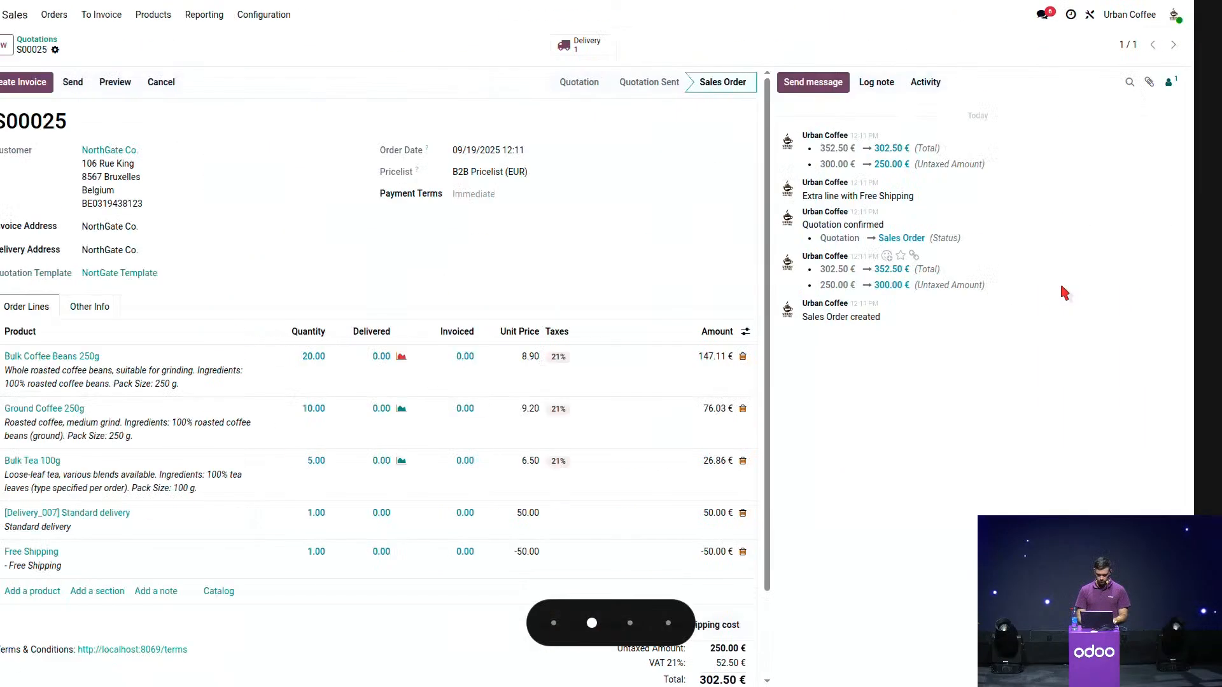
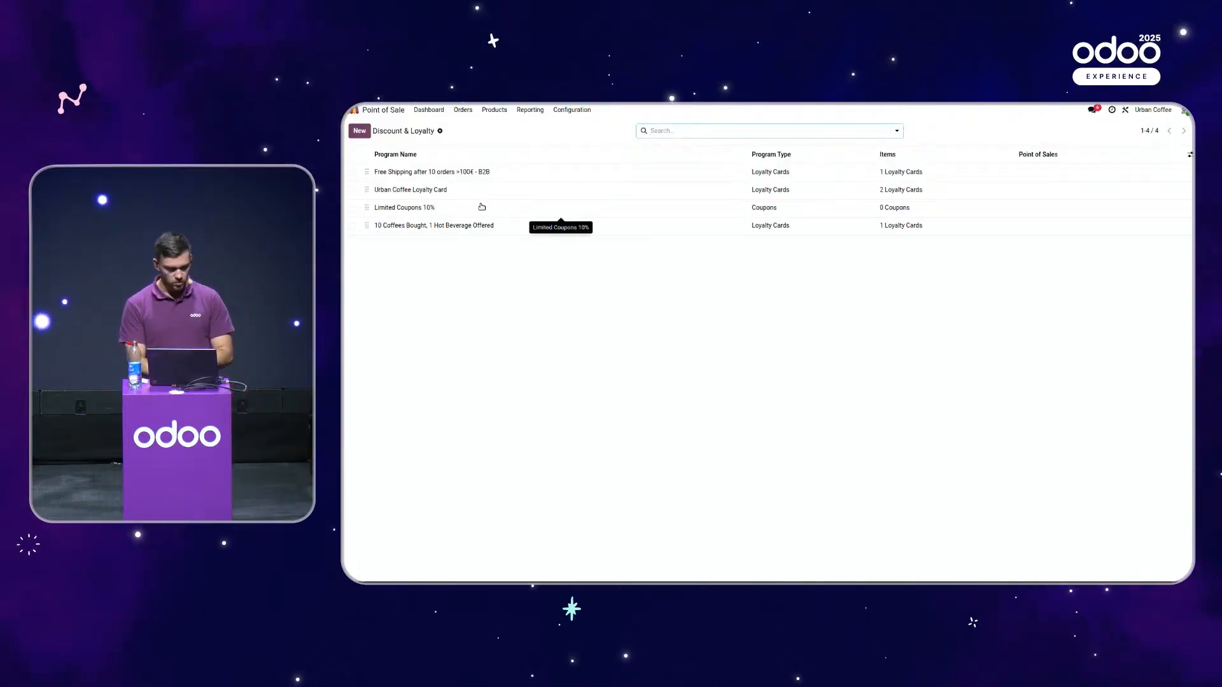
click(482, 207)
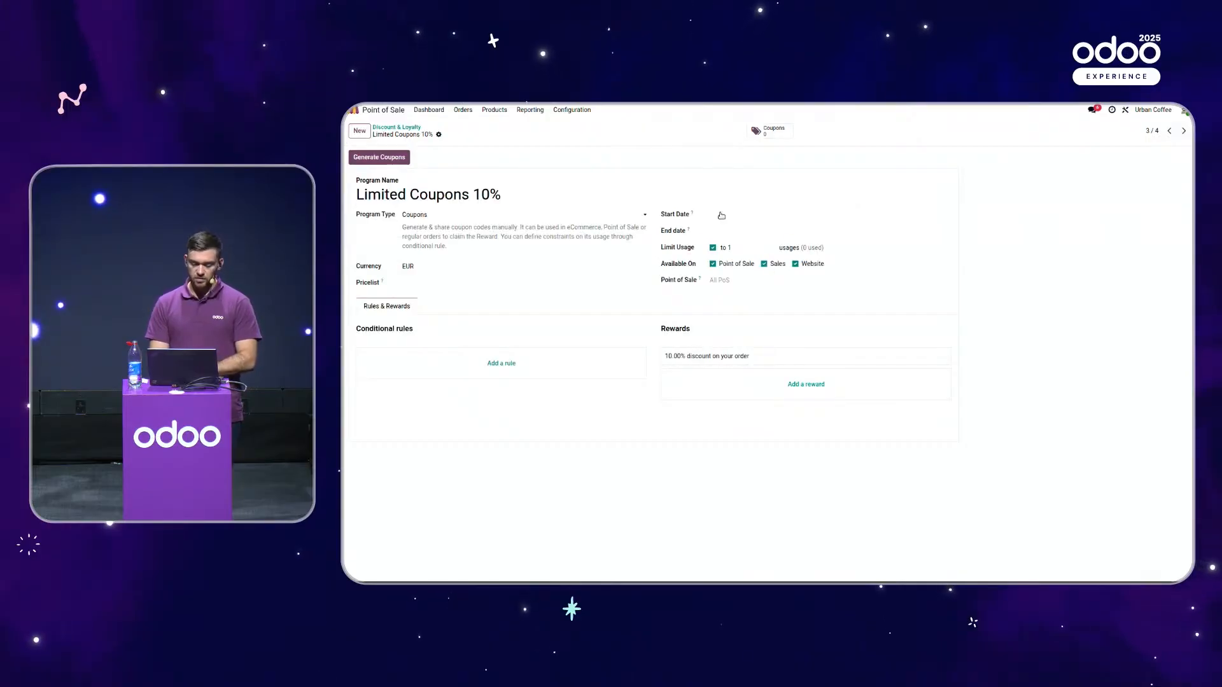
click(736, 247)
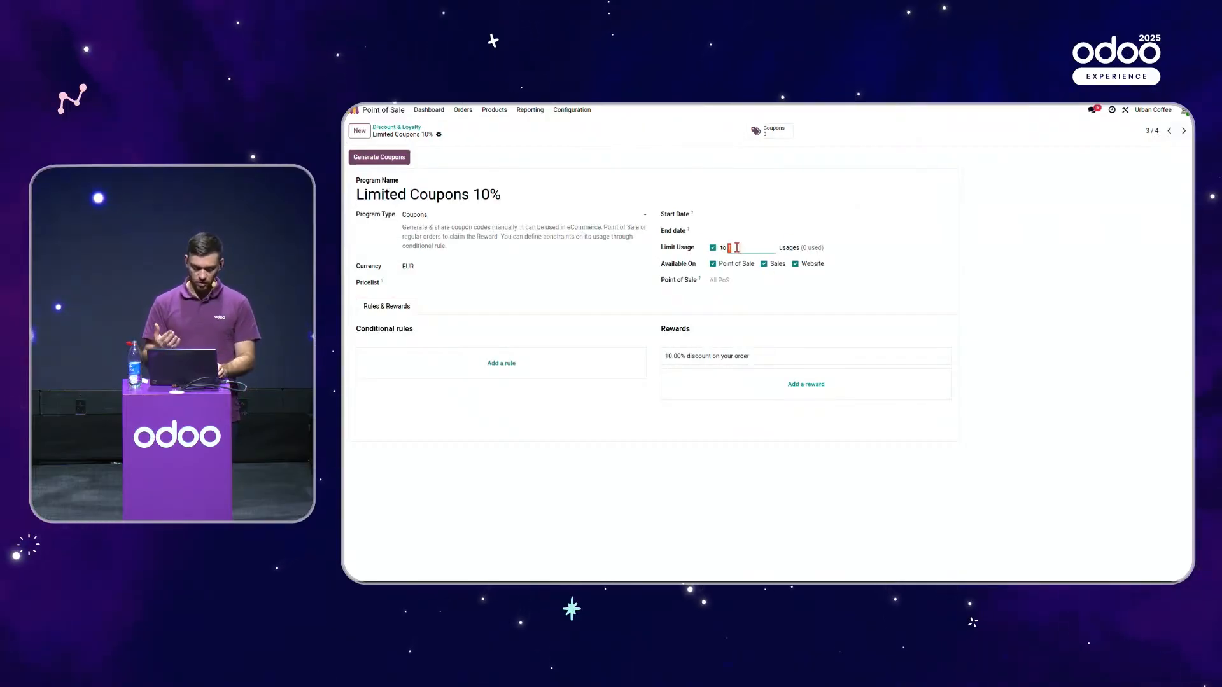
text(3)
click(602, 422)
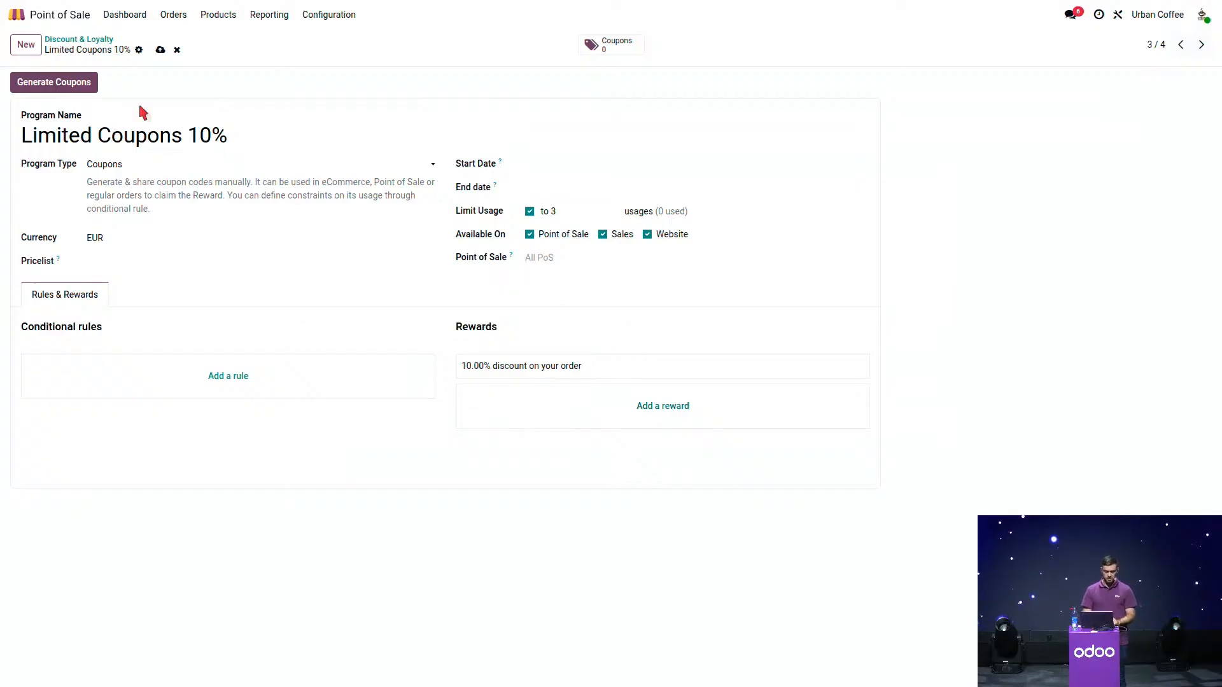
- Generate 10 coupons for anonymous customers with the description "New opening" and open the program's coupon list
click(76, 84)
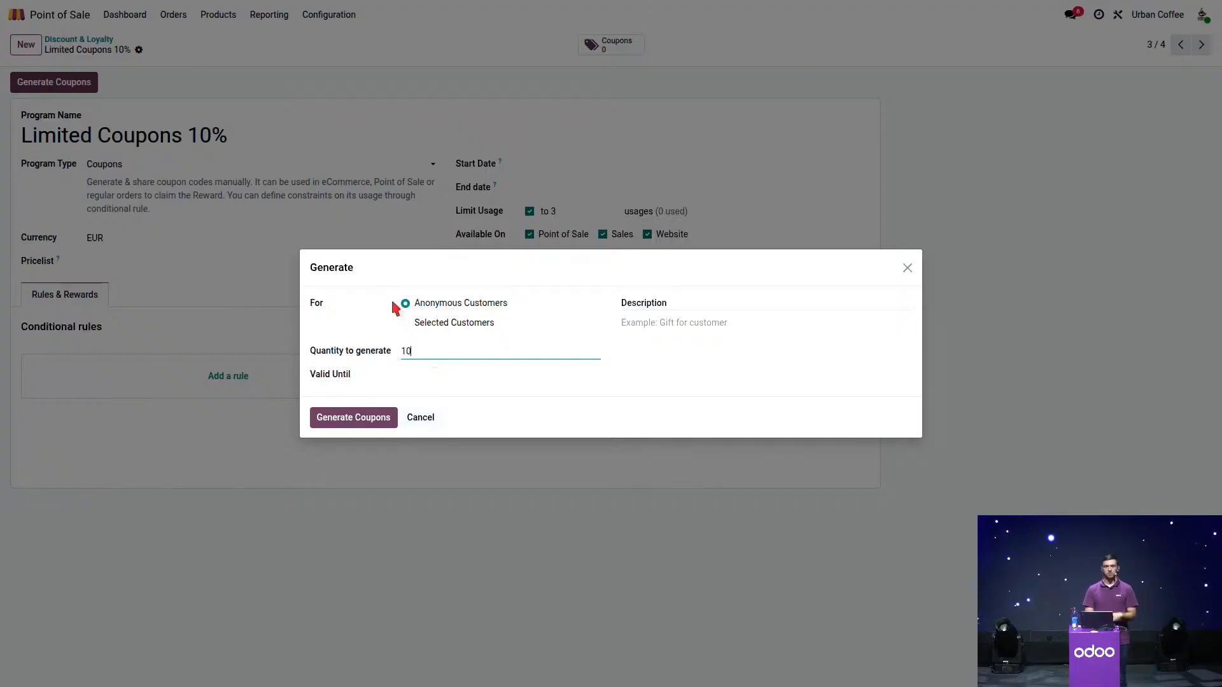
click(677, 323)
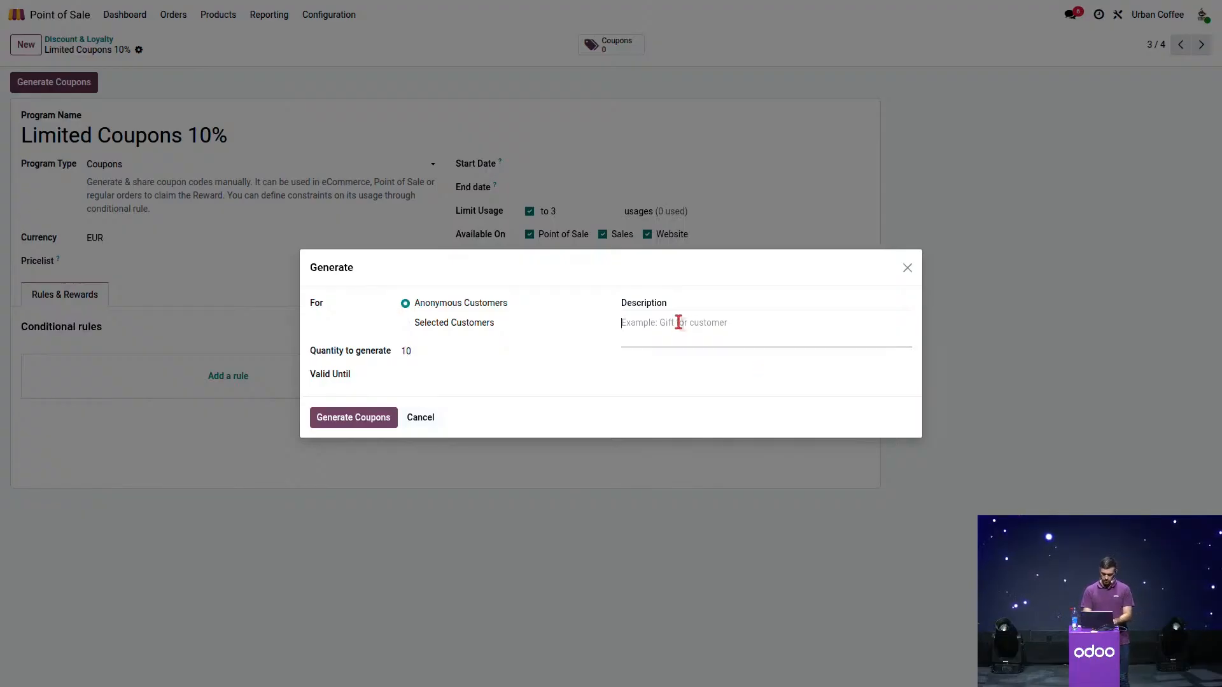
text(New opening)
click(342, 422)
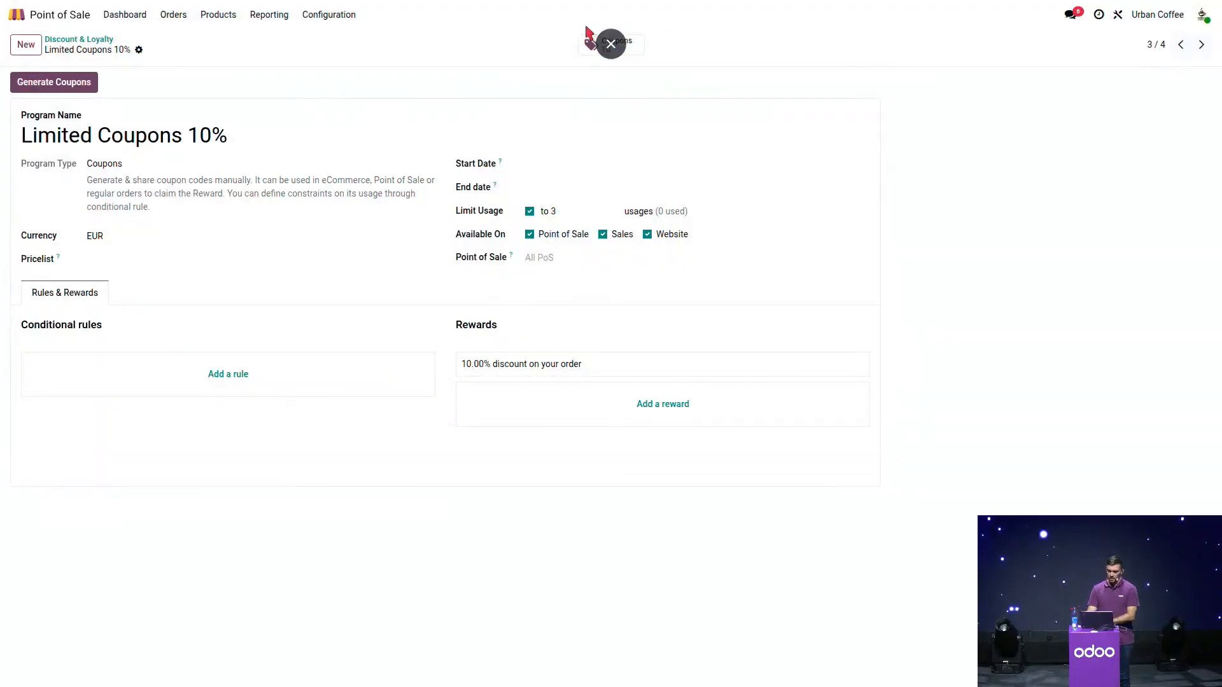
click(582, 45)
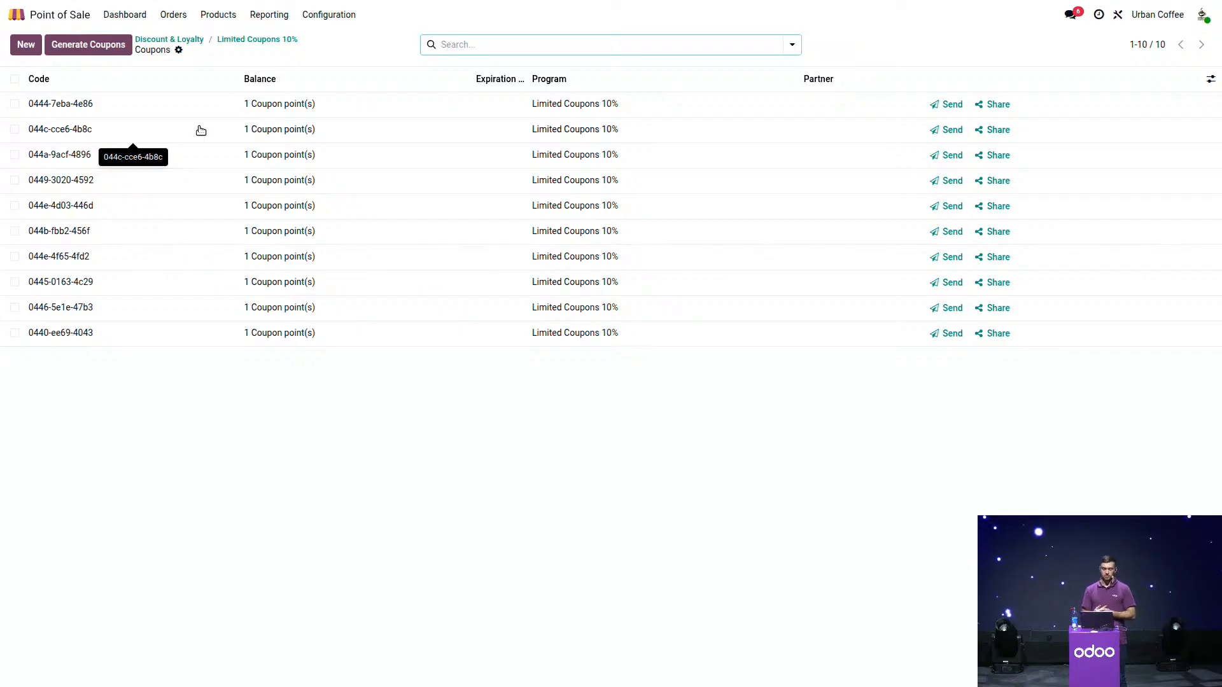
- Open the first coupon of the Limited Coupons 10% program and print its Coupon Code report
click(150, 112)
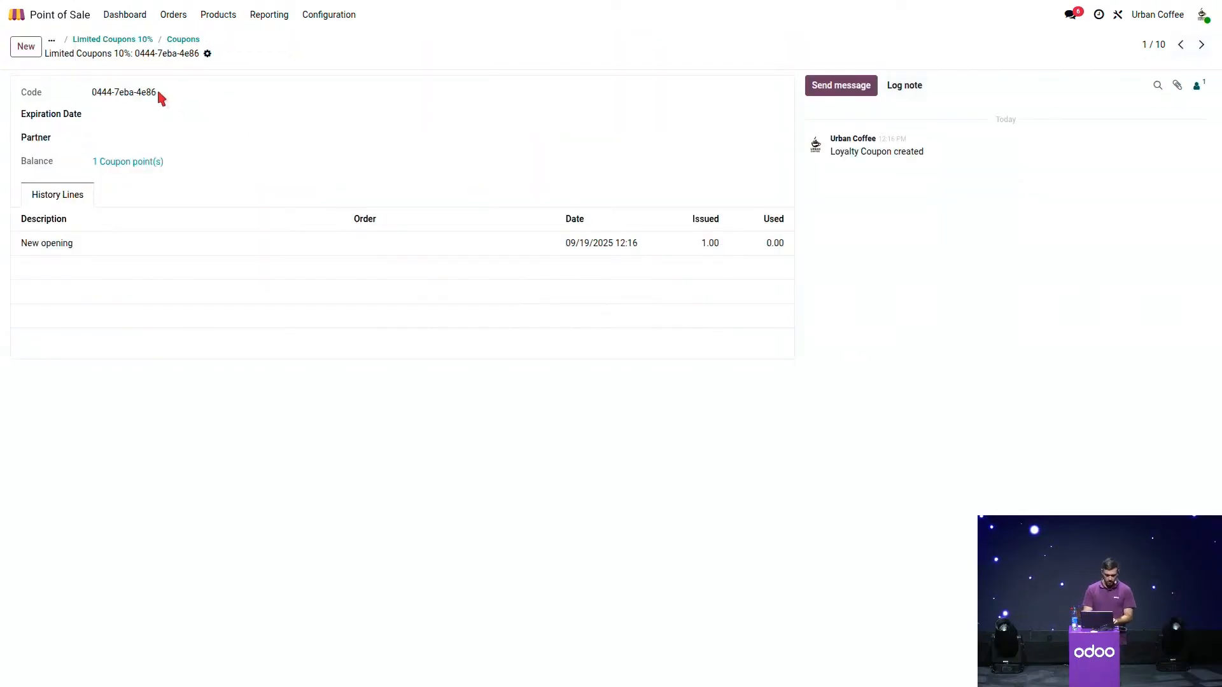
drag(159, 95, 89, 100)
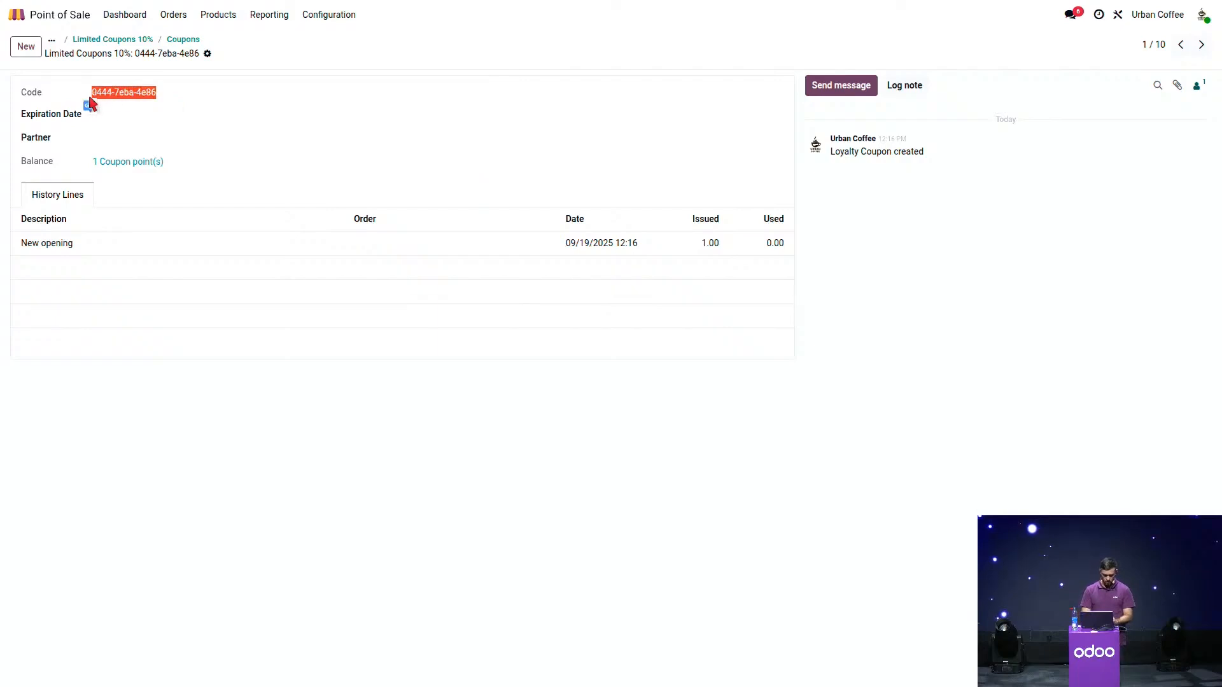
click(206, 55)
mouse_move(257, 79)
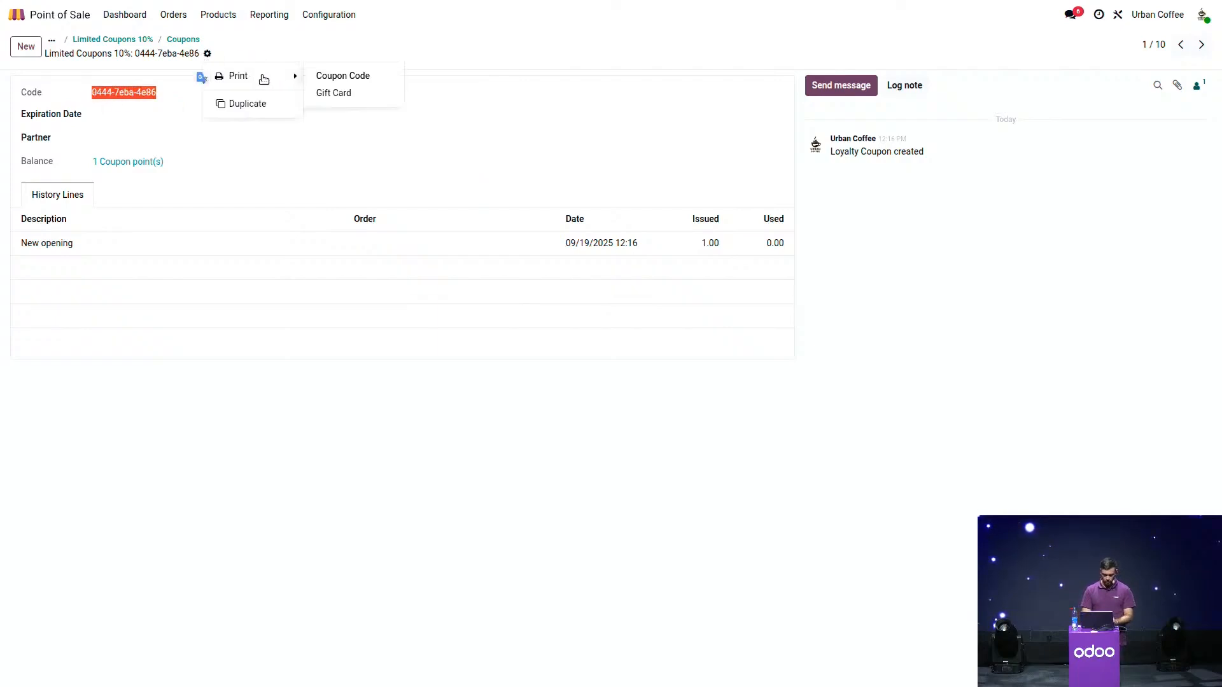
click(343, 77)
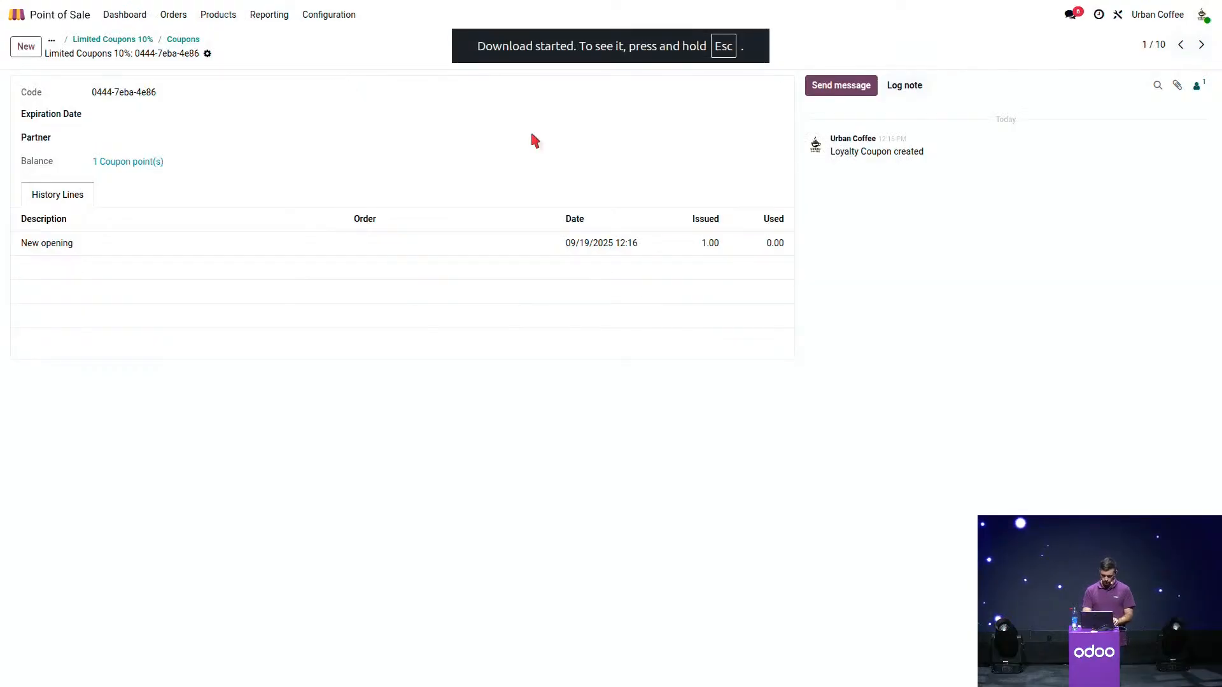
- View the downloaded coupon PDF and return to the coupon record in full screen
key(Escape)
click(1037, 101)
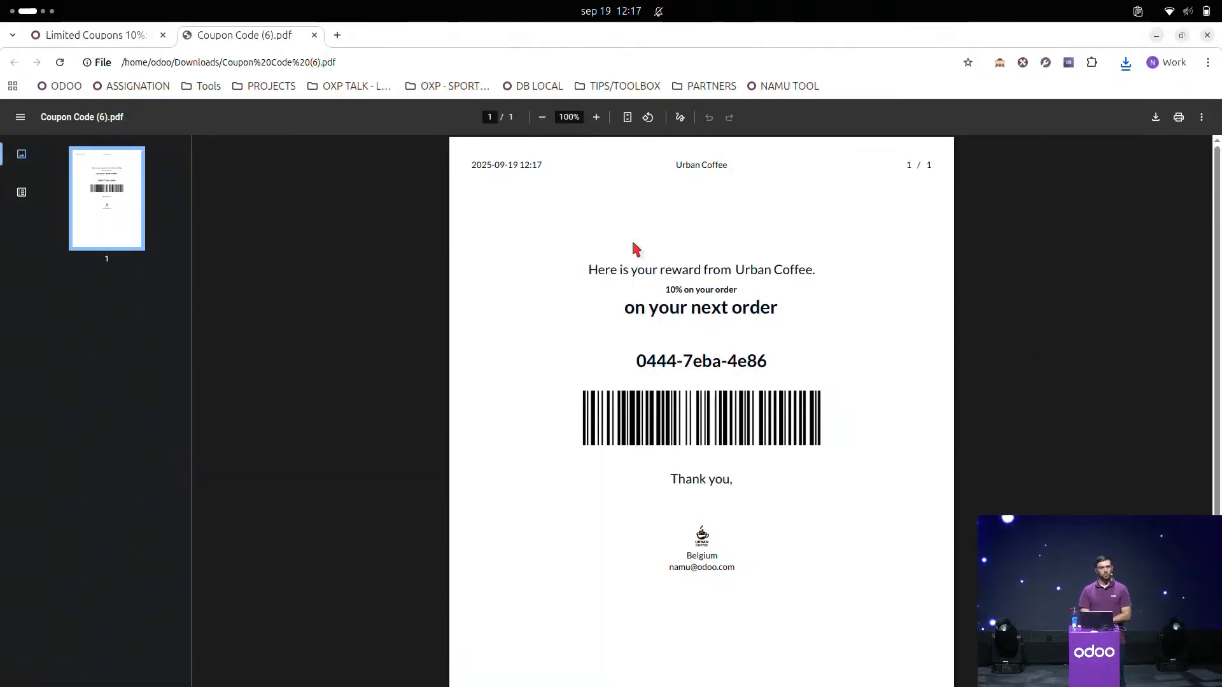
click(121, 37)
key(F11)
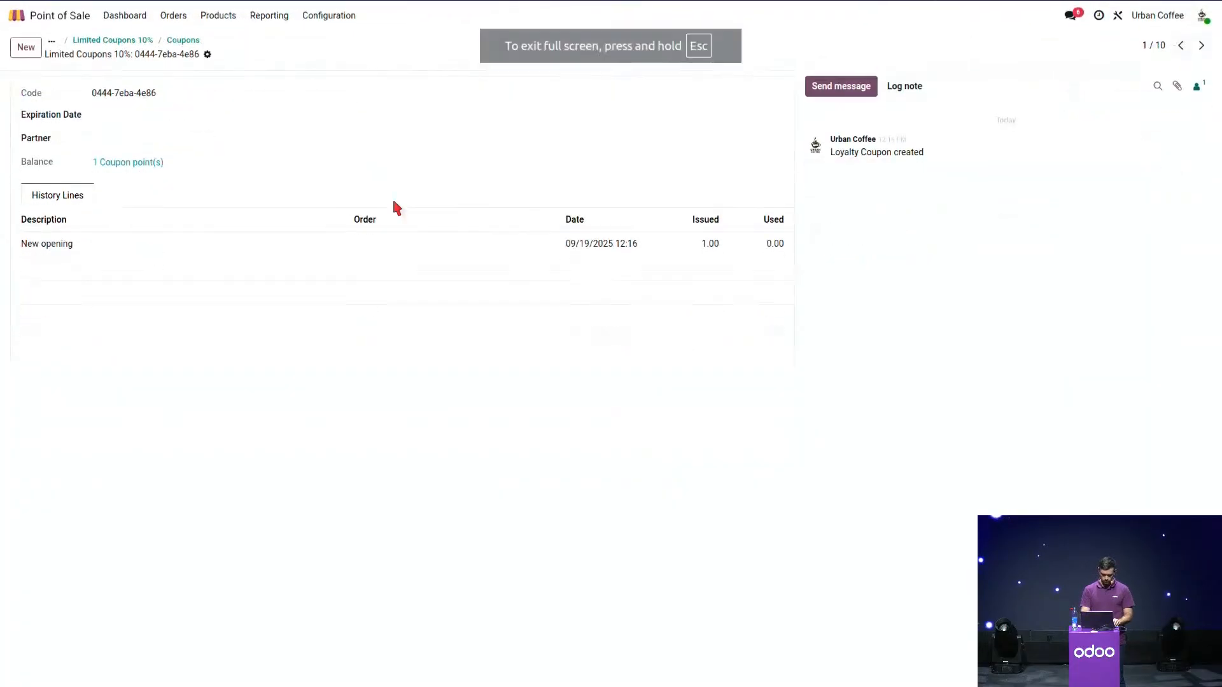
- Create a discount and loyalty program named "Buy 4 Muffins, Get 1 Free" that is available on Point of Sale only
click(113, 40)
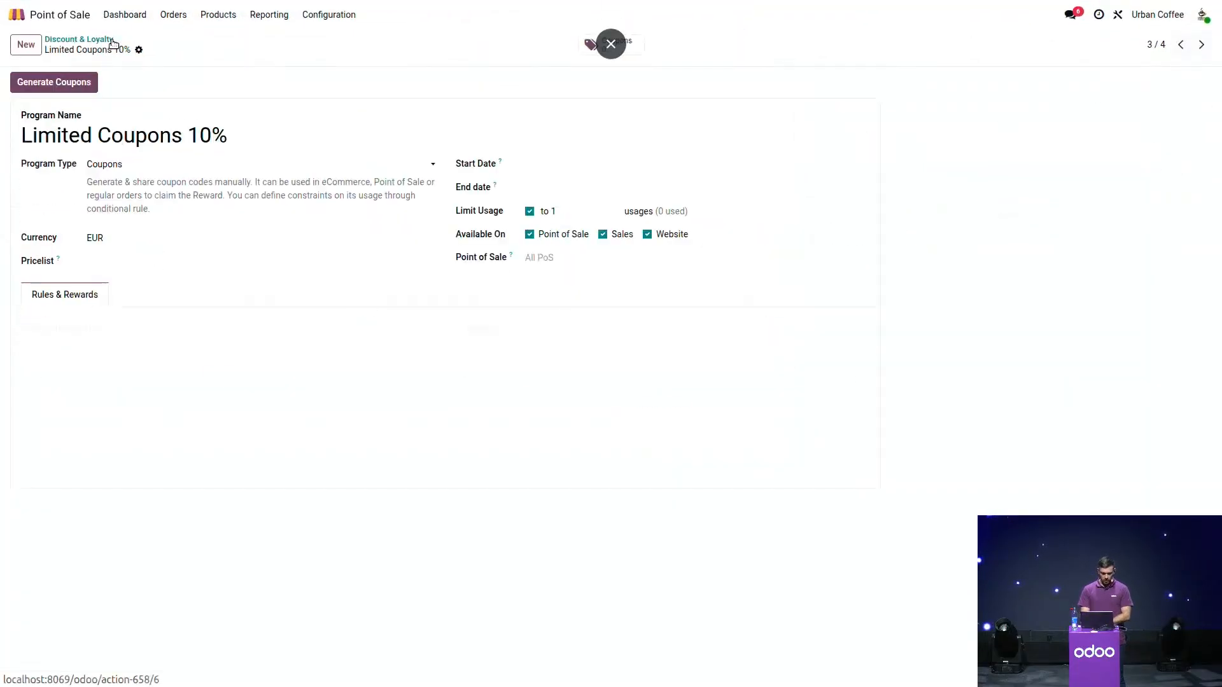
click(71, 39)
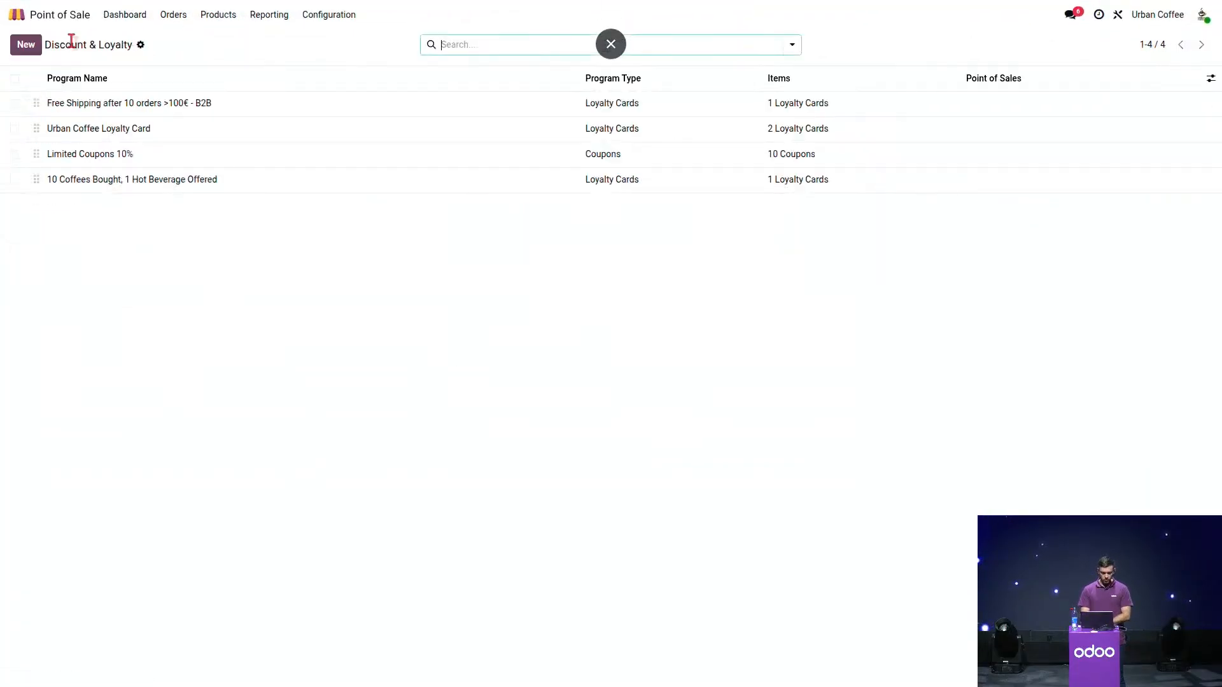
click(26, 44)
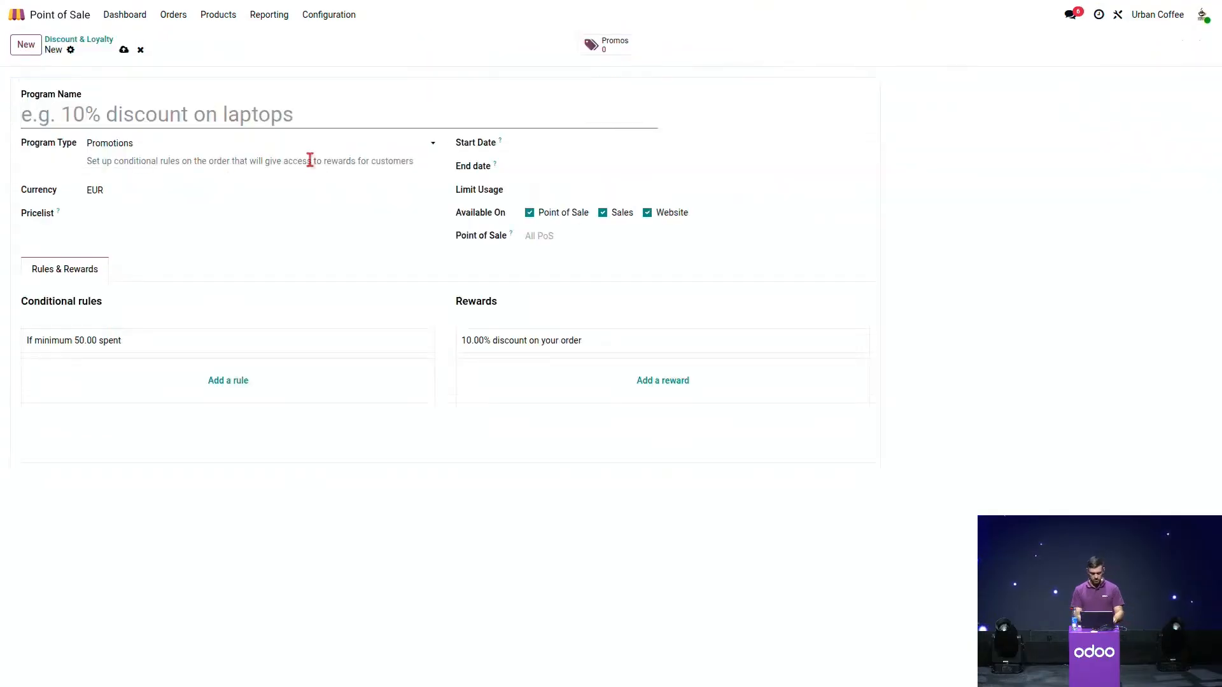
text(Buy 4 Muffins, Get 1 Free)
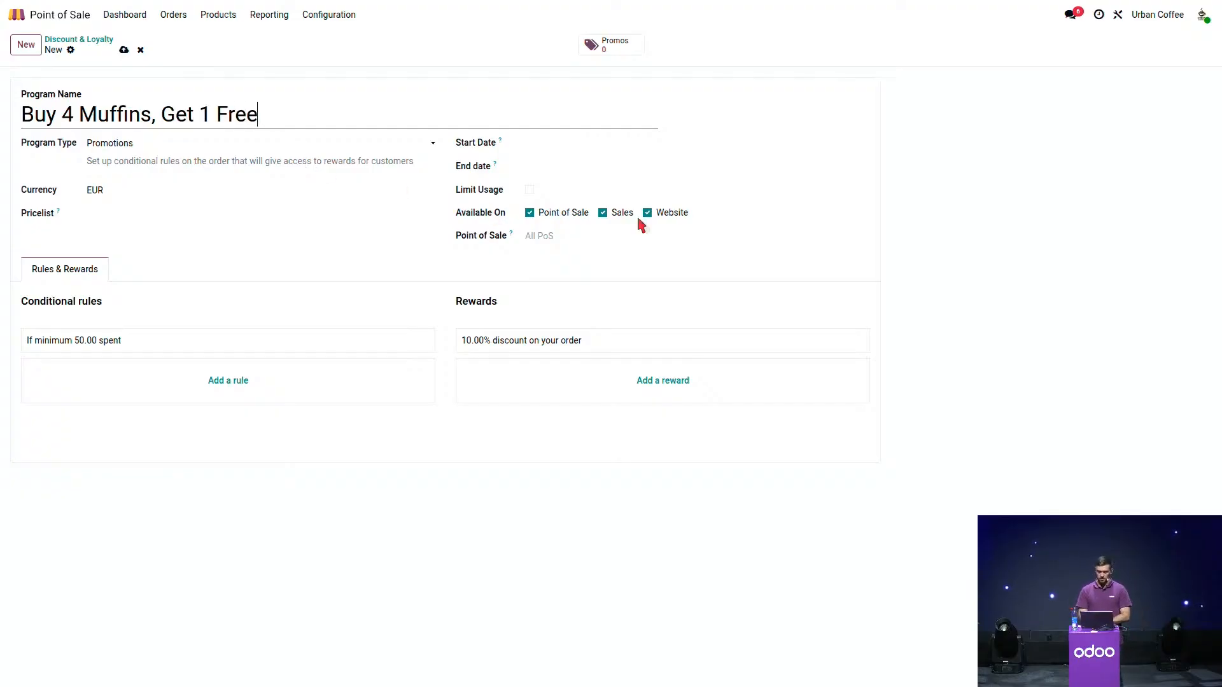
click(602, 213)
click(646, 215)
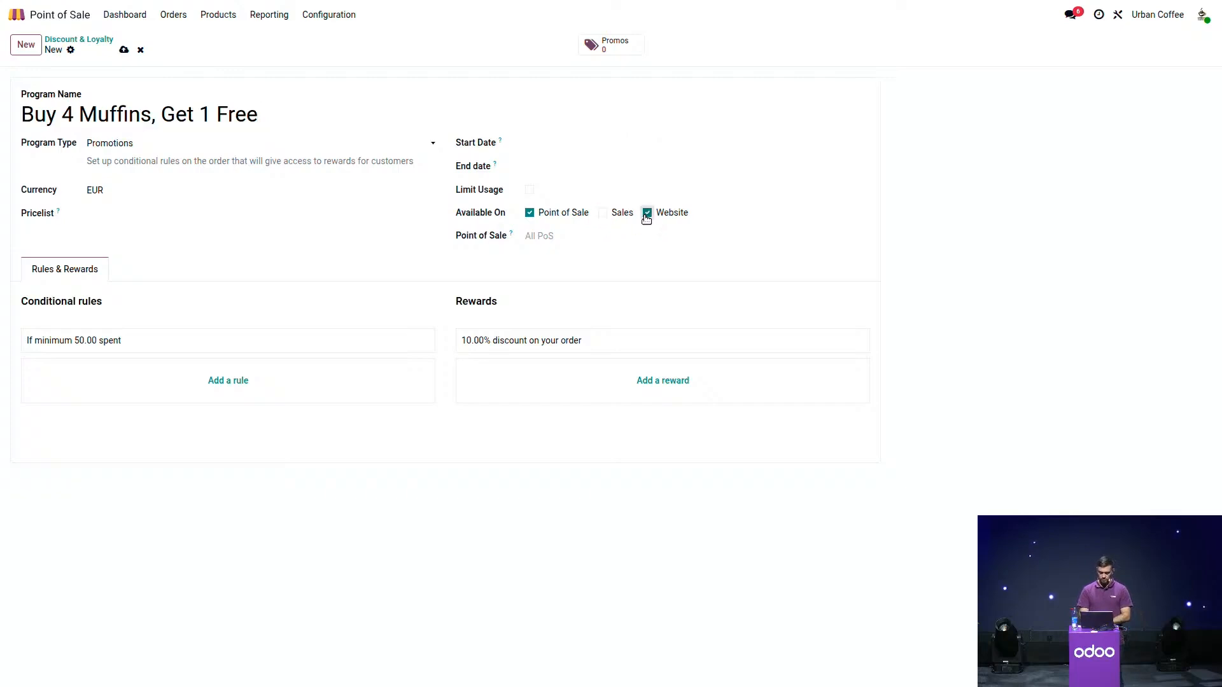
- Discard the opened conditional rule and set the program type to Buy X Get Y
click(150, 346)
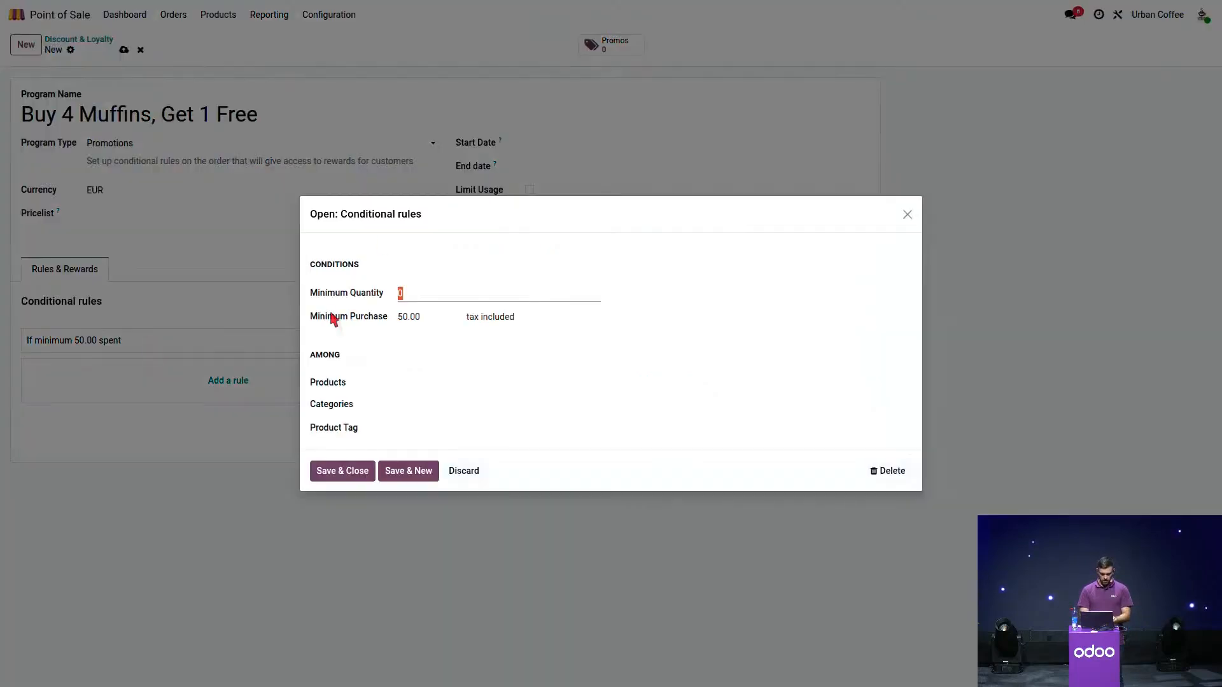
click(463, 472)
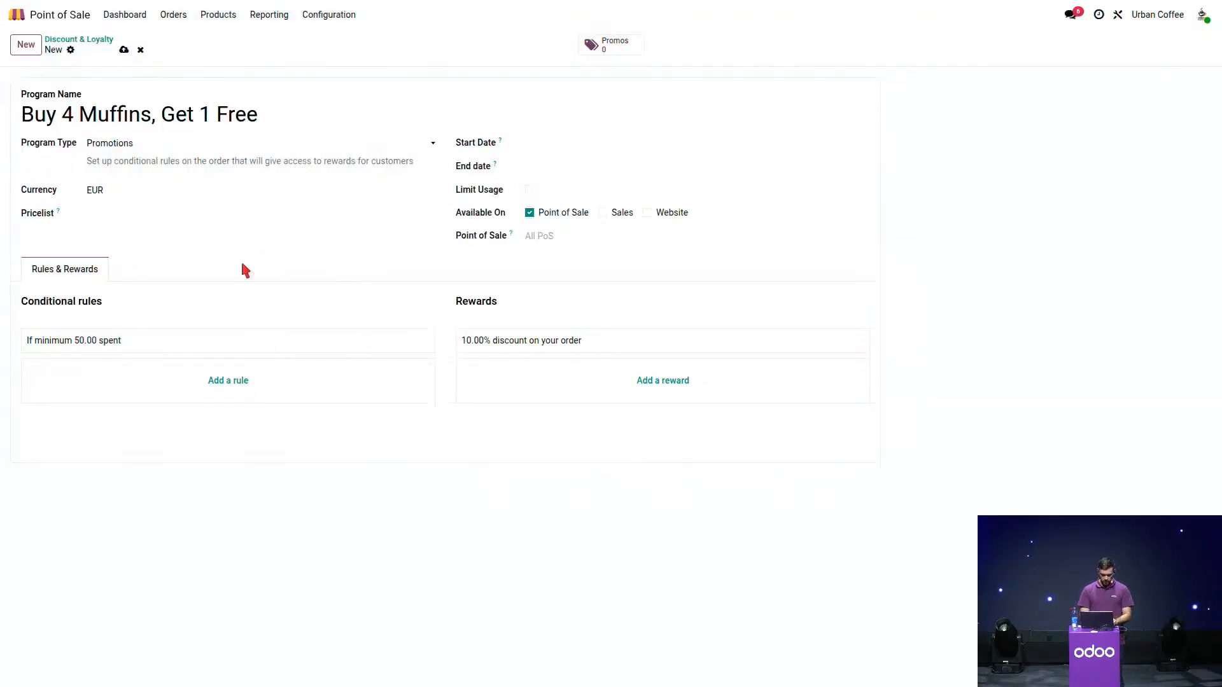
click(110, 144)
click(150, 216)
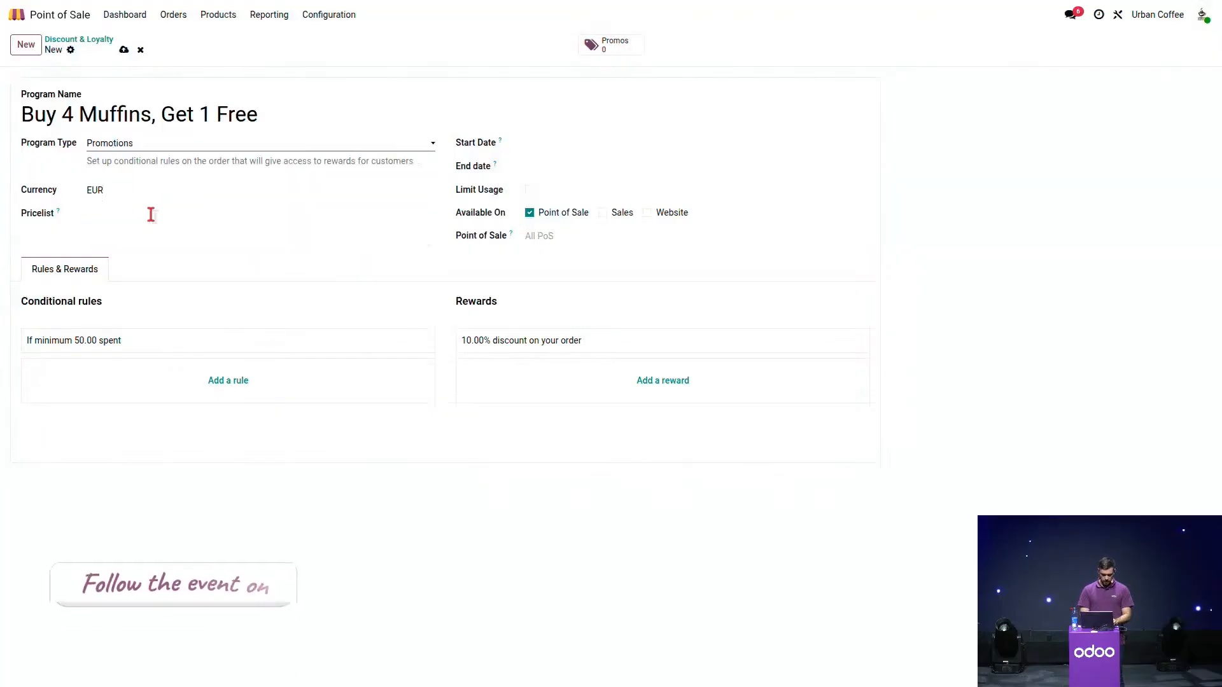
- Set the conditional rule's minimum quantity to 4 and its minimum purchase to 0
click(157, 360)
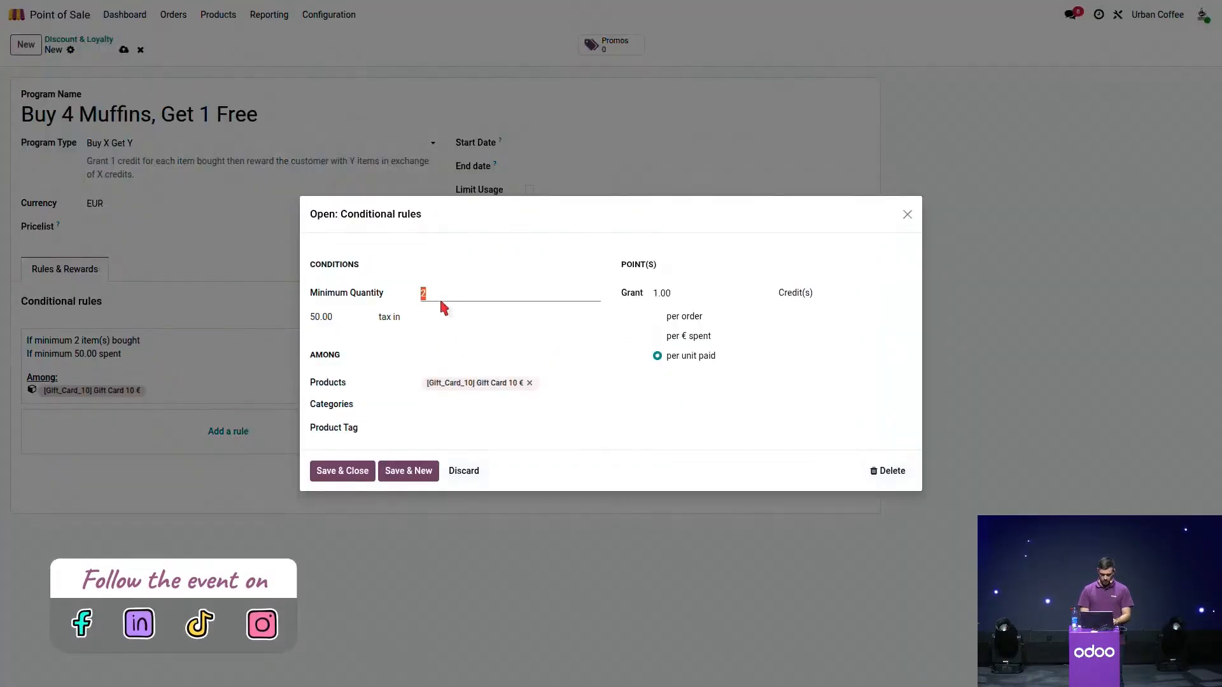
text(4)
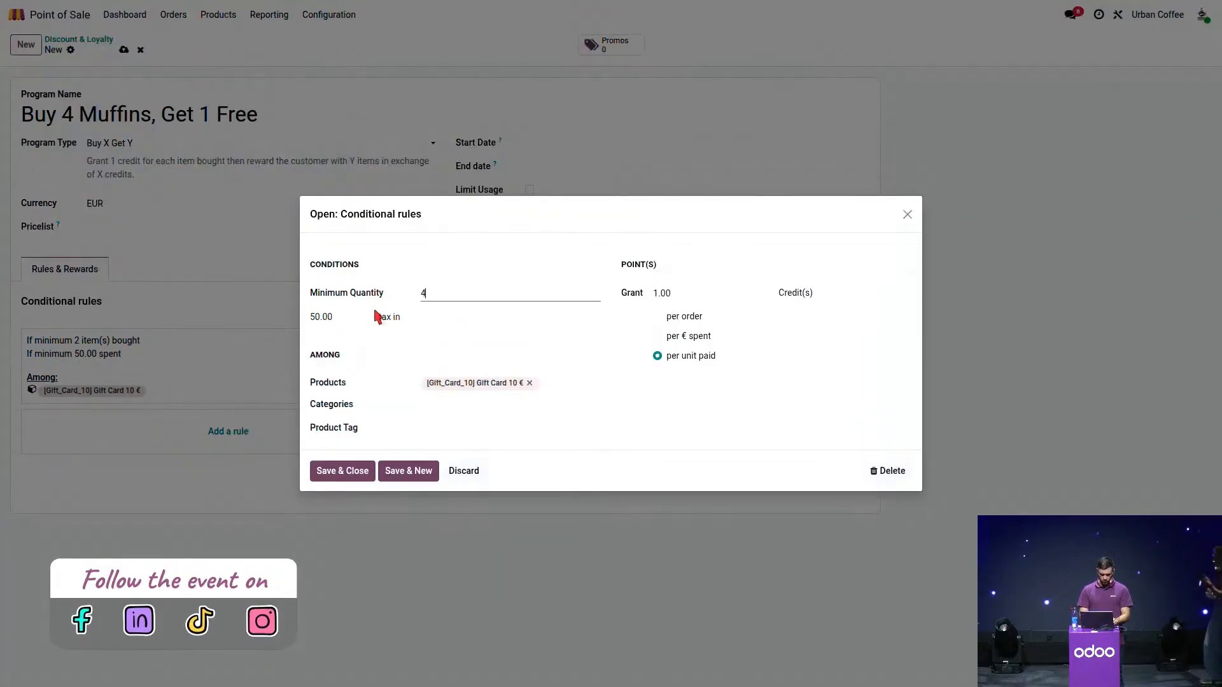
click(326, 318)
text(0)
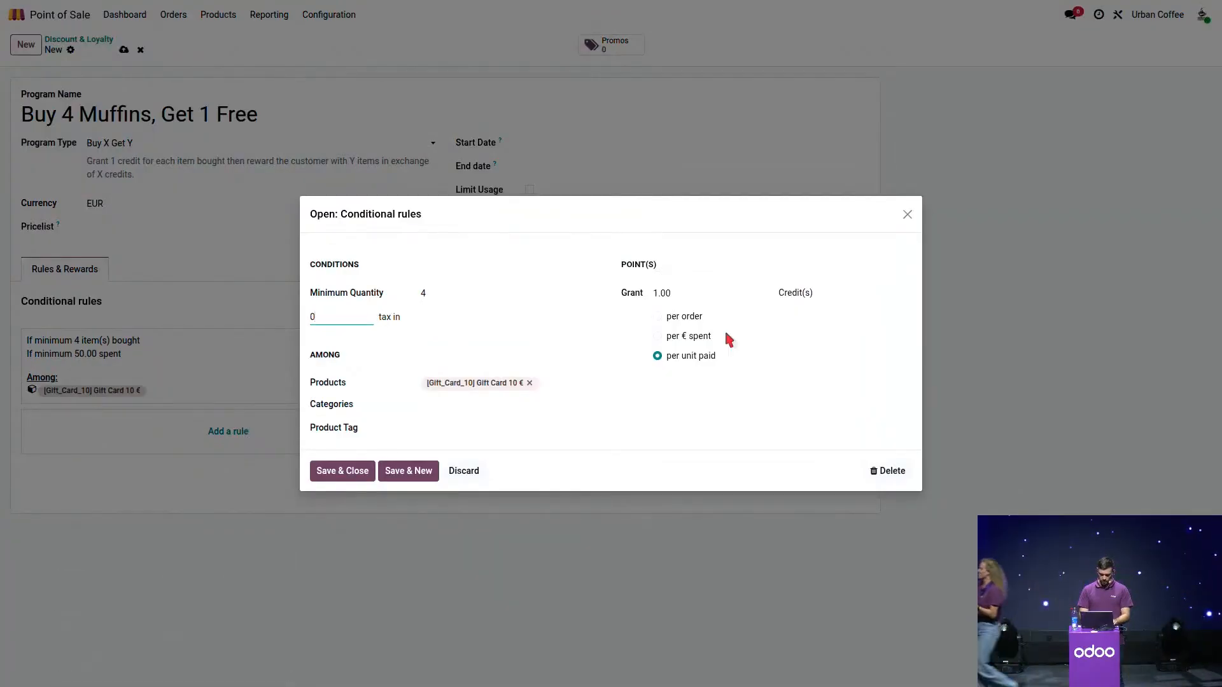
click(680, 301)
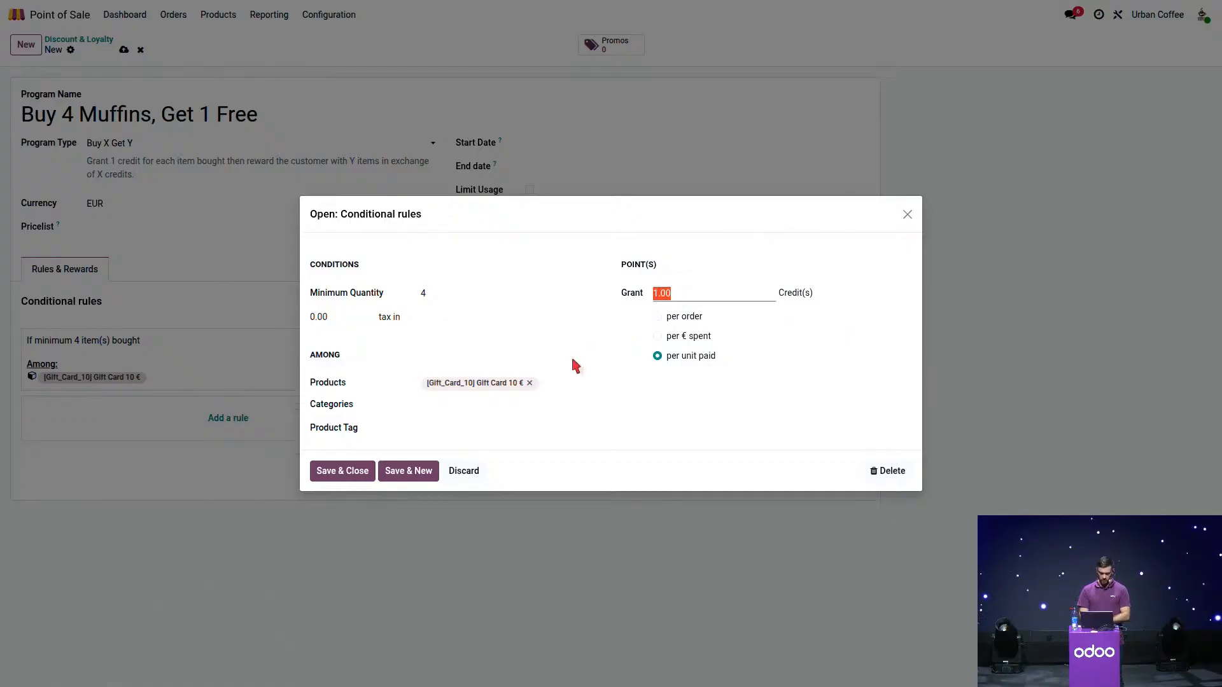
- Replace the gift card with Muffin as the conditional rule's product and save the rule
click(530, 383)
click(505, 385)
text(mu)
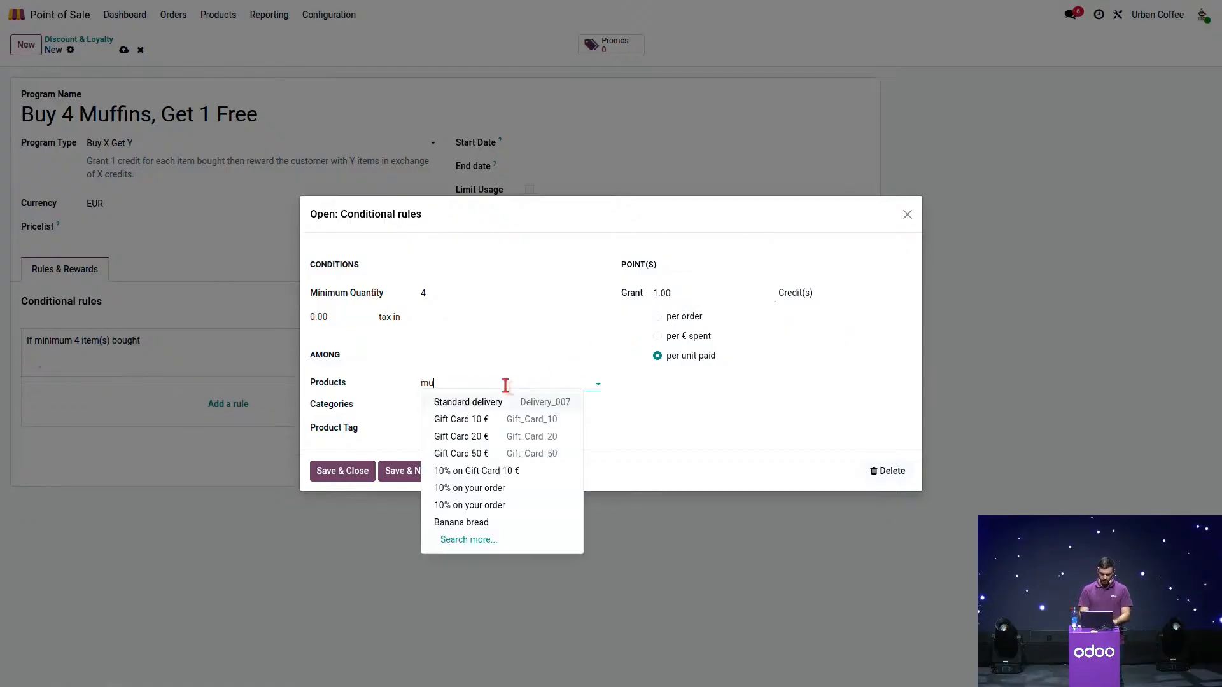
text(f)
click(474, 402)
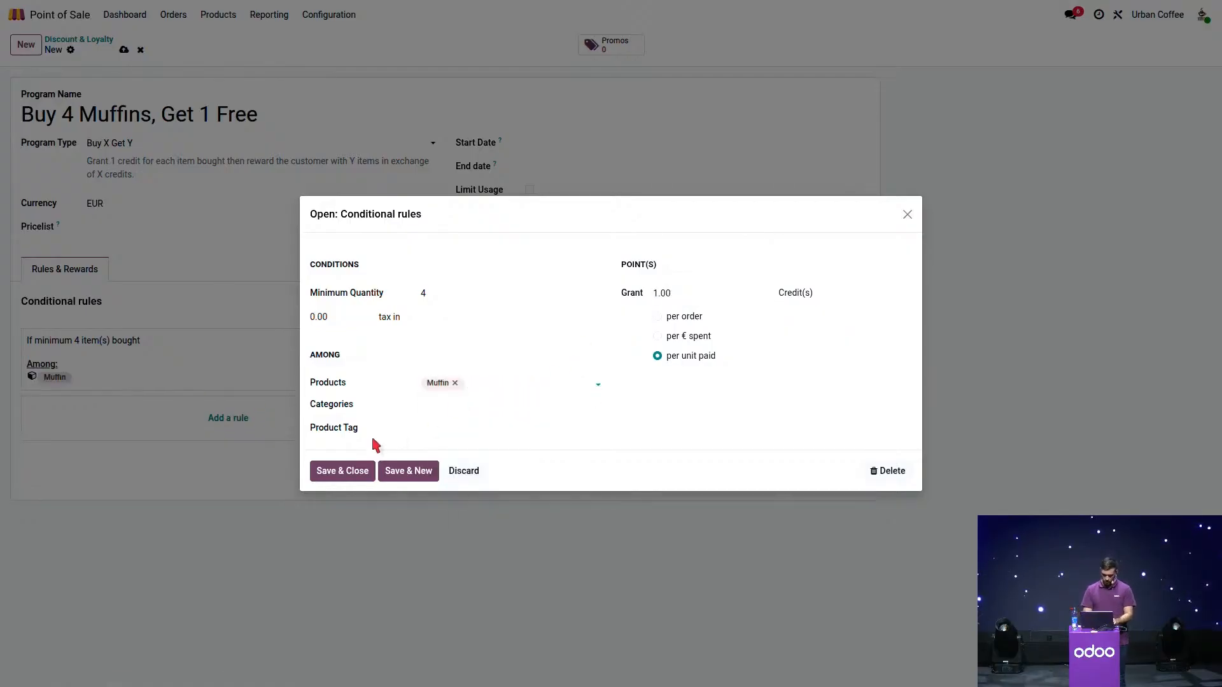
click(353, 471)
- Set the reward to a free Muffin in exchange for 4 credits and save the program
click(615, 360)
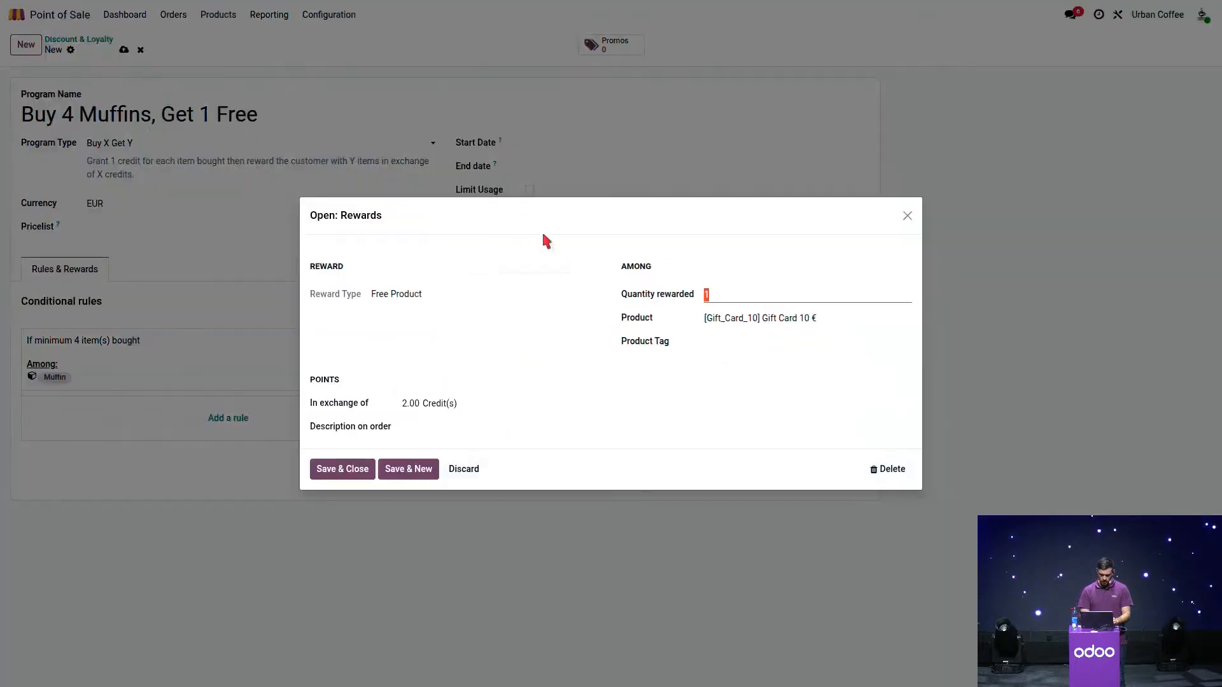
click(838, 318)
text(muff)
click(789, 336)
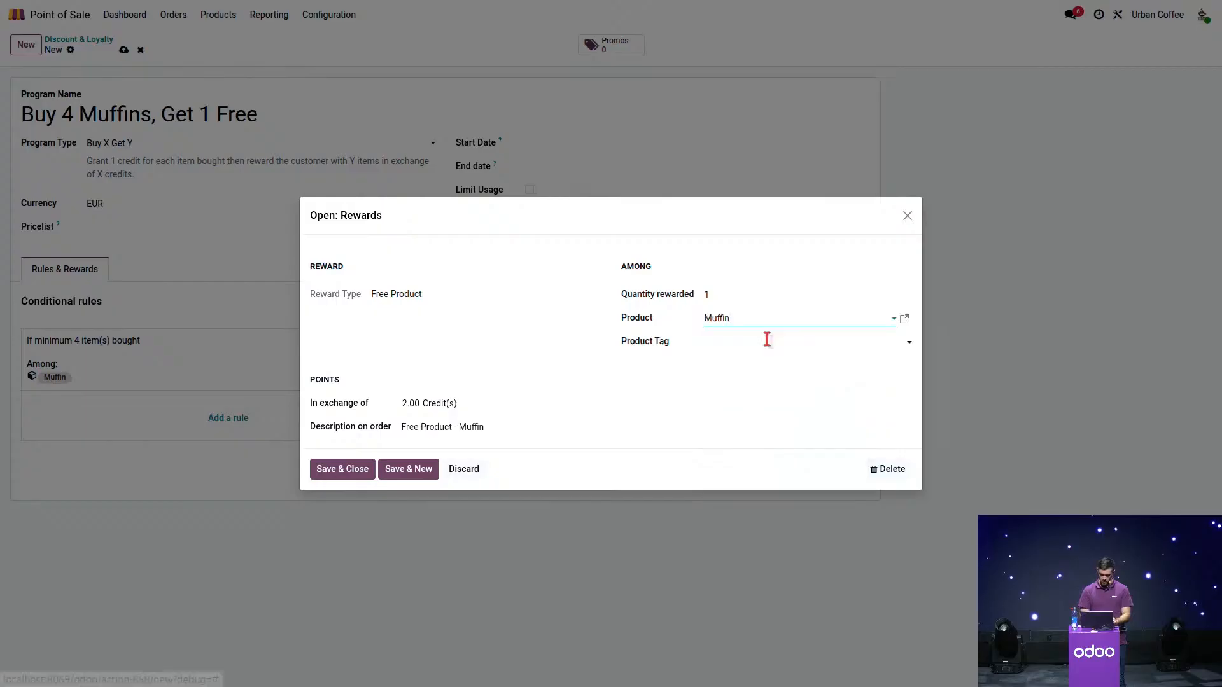
double_click(411, 403)
key(BackSpace)
text(4)
click(342, 469)
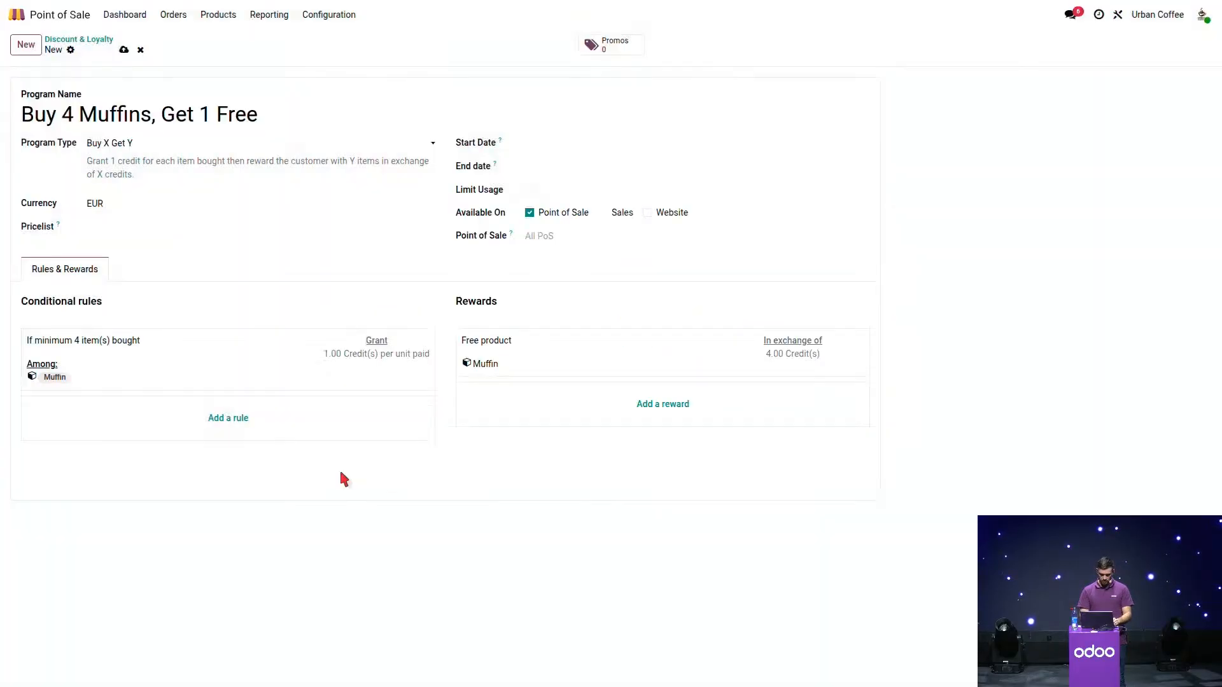
click(123, 51)
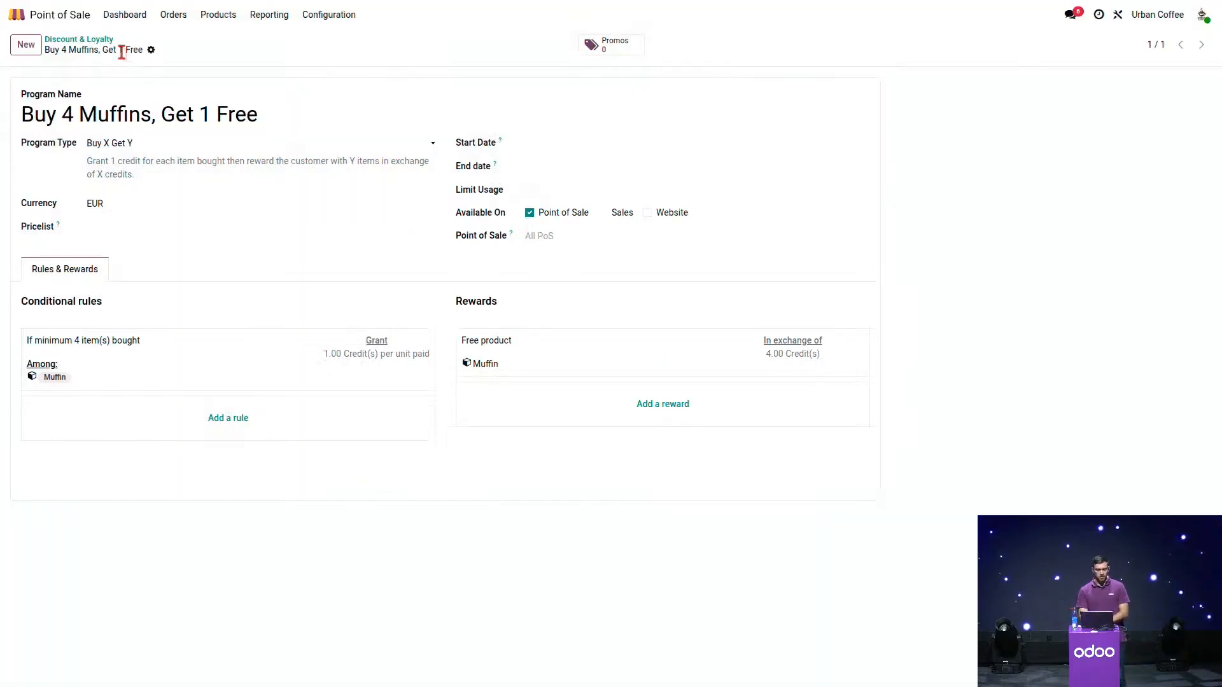
- Open the Point of Sale register with opening cash of two 100 € notes and five 1 € coins
click(119, 16)
click(59, 145)
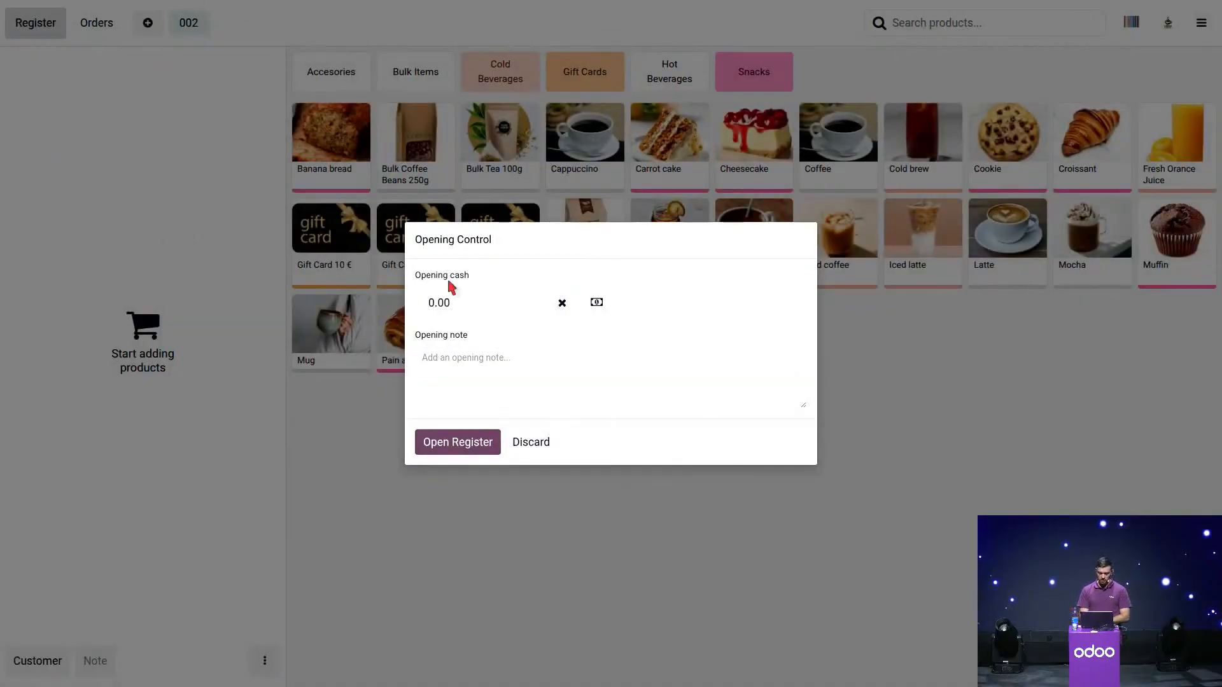
click(598, 304)
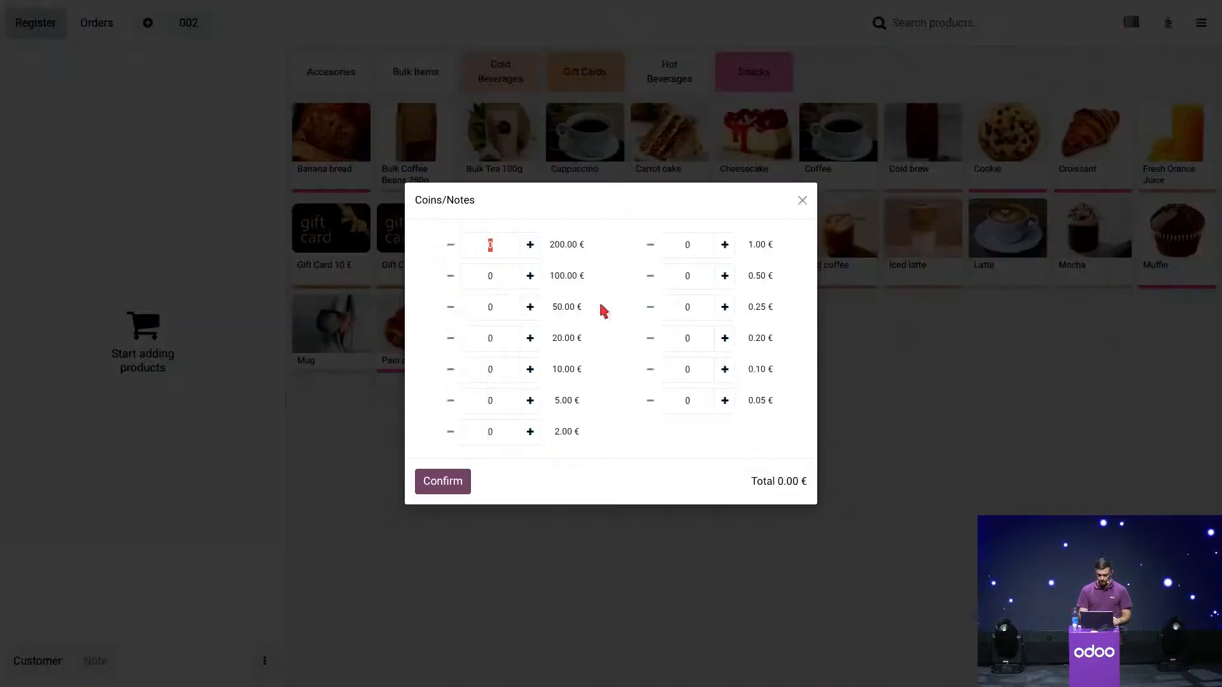
click(531, 276)
click(532, 276)
click(724, 245)
click(725, 247)
click(727, 248)
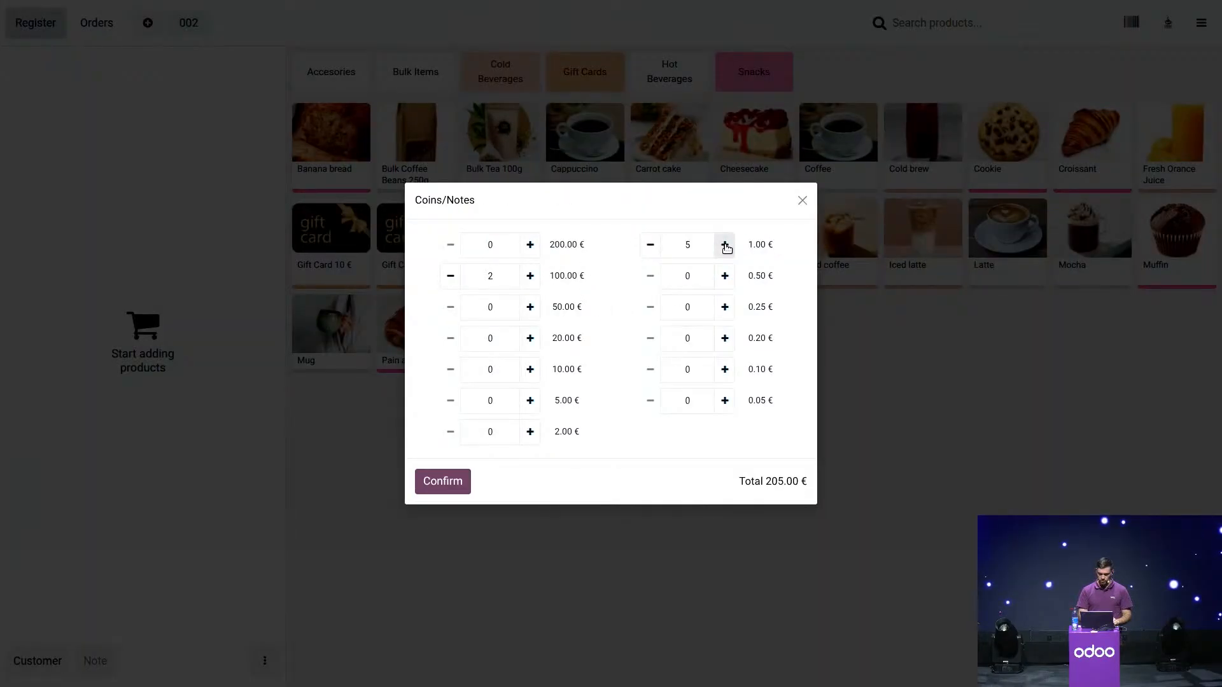
click(444, 484)
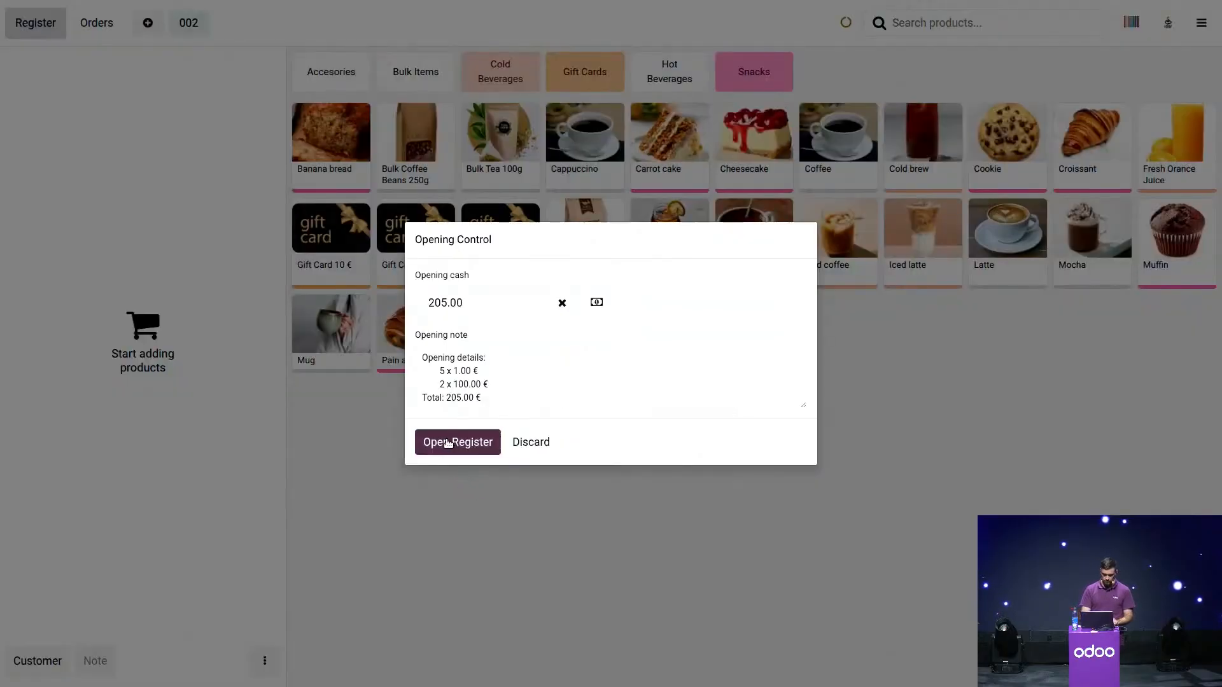
click(447, 442)
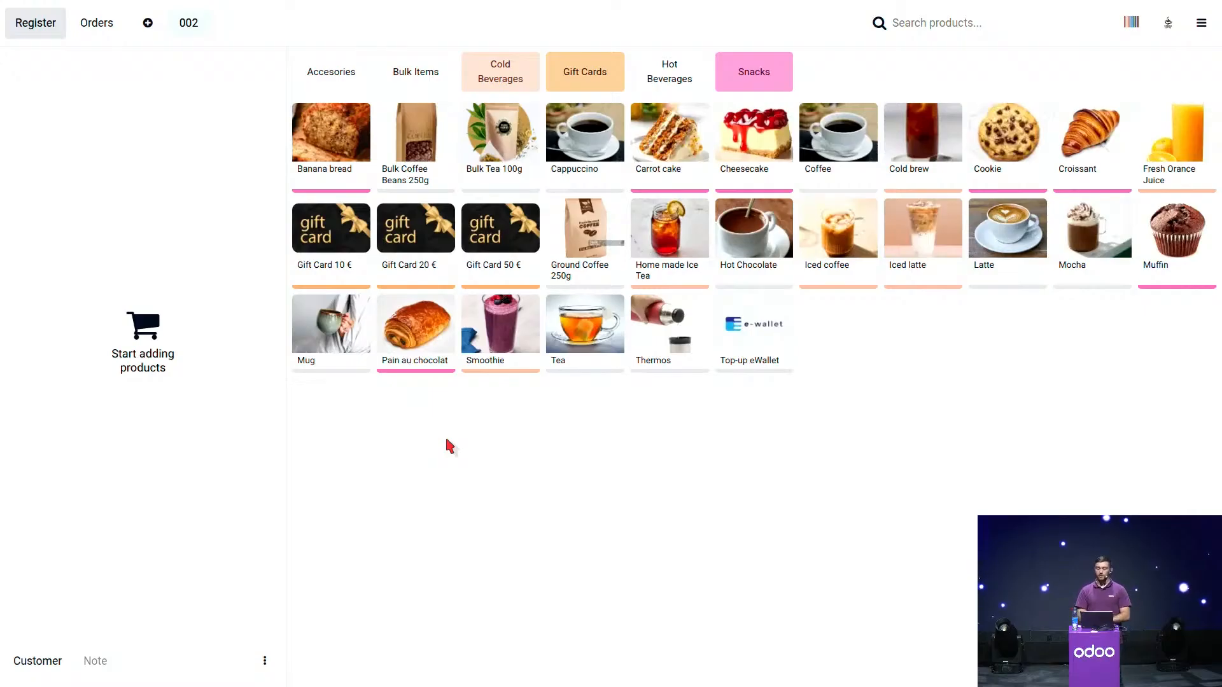
- Add four muffins to the order and claim the "Free Product - Muffin" reward
click(1172, 245)
click(1172, 246)
click(1172, 246)
click(1172, 246)
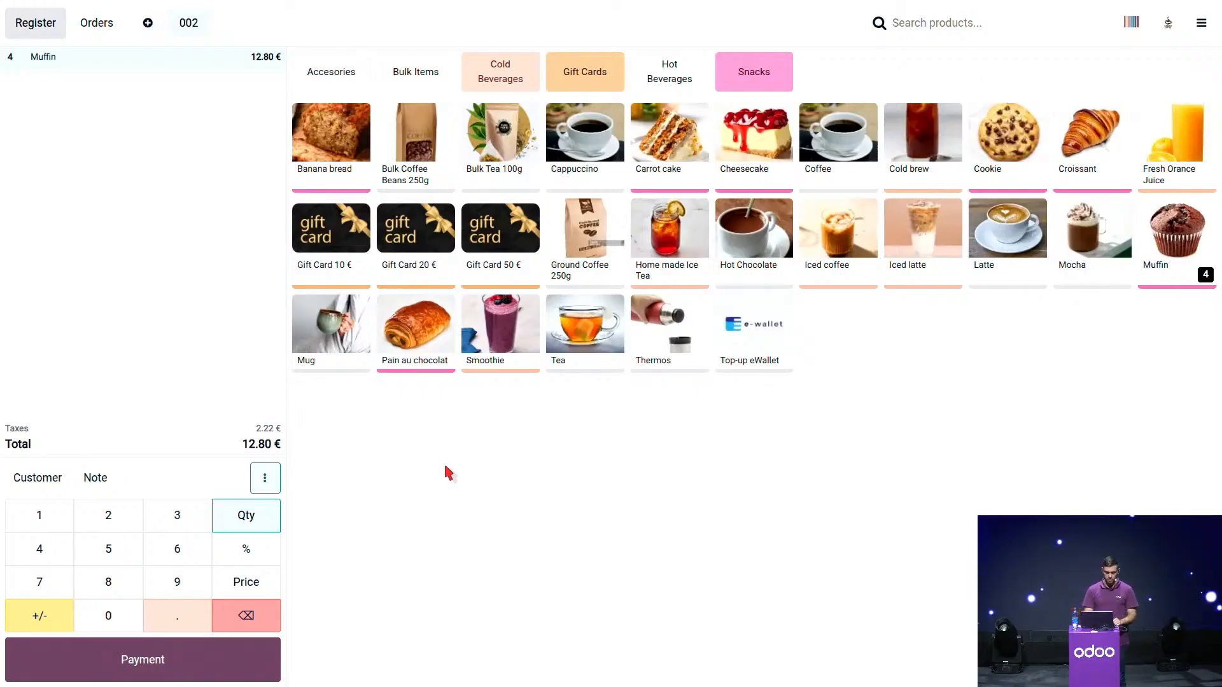
click(264, 478)
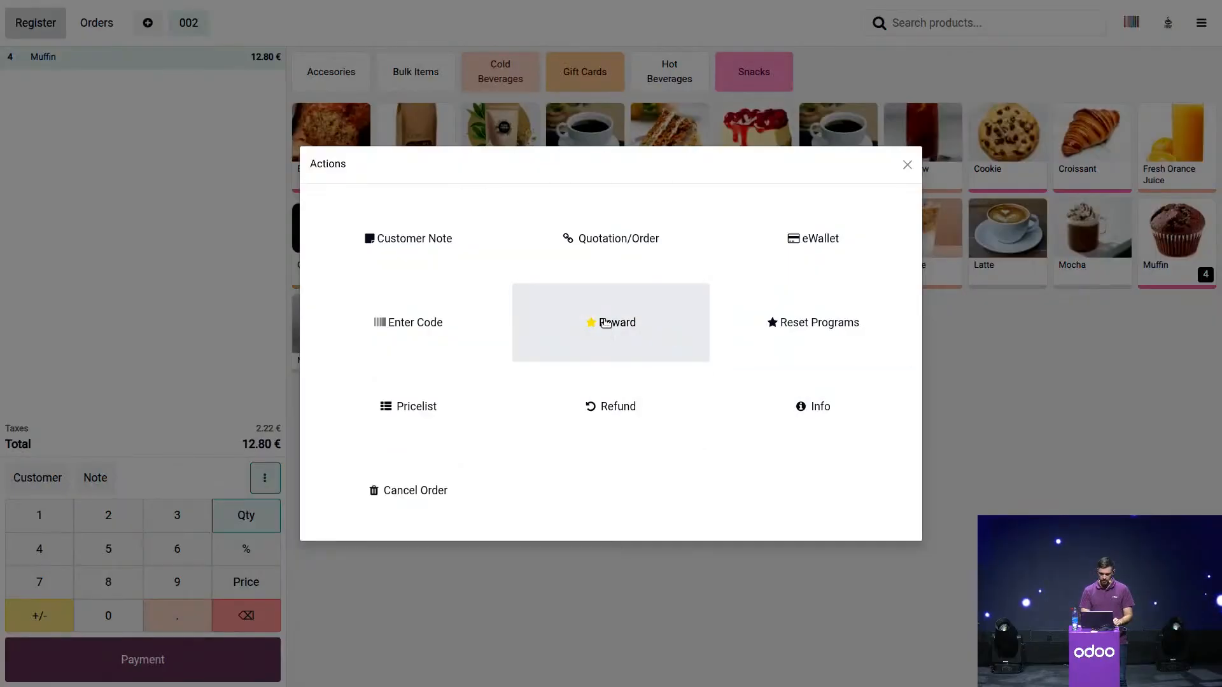
click(605, 327)
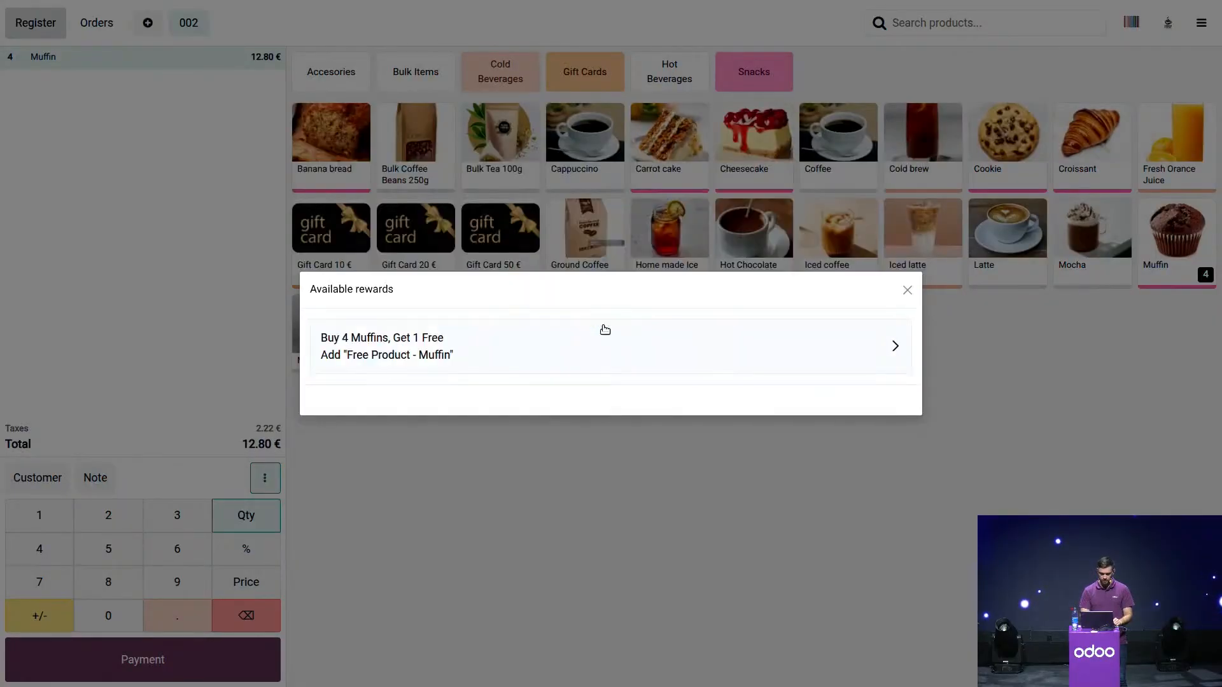
click(439, 355)
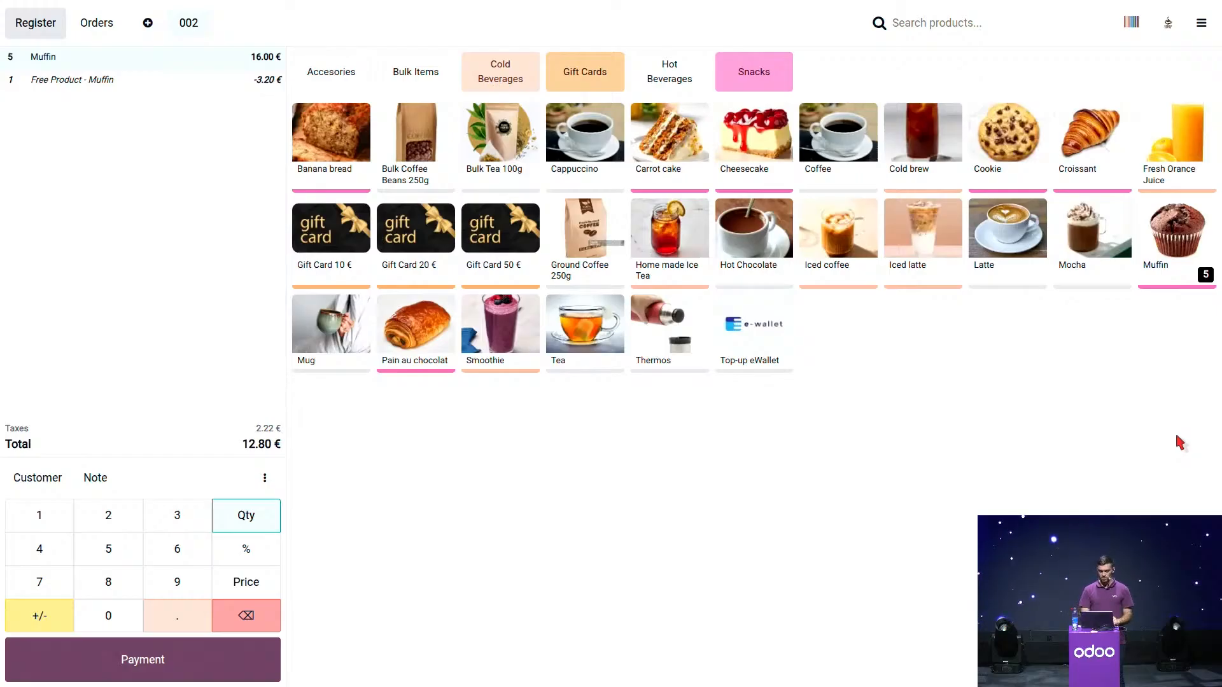
- Add four more muffins to the order and claim a second free Muffin reward
click(1174, 240)
click(1175, 240)
click(1174, 240)
click(1175, 239)
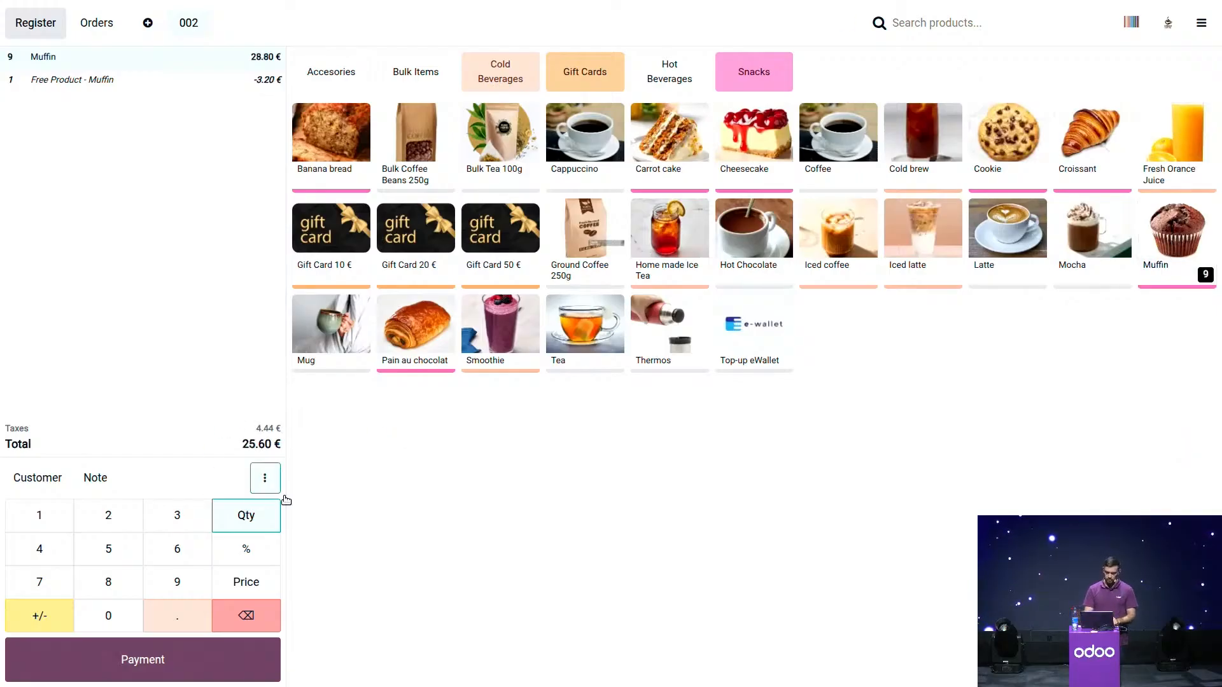
click(268, 478)
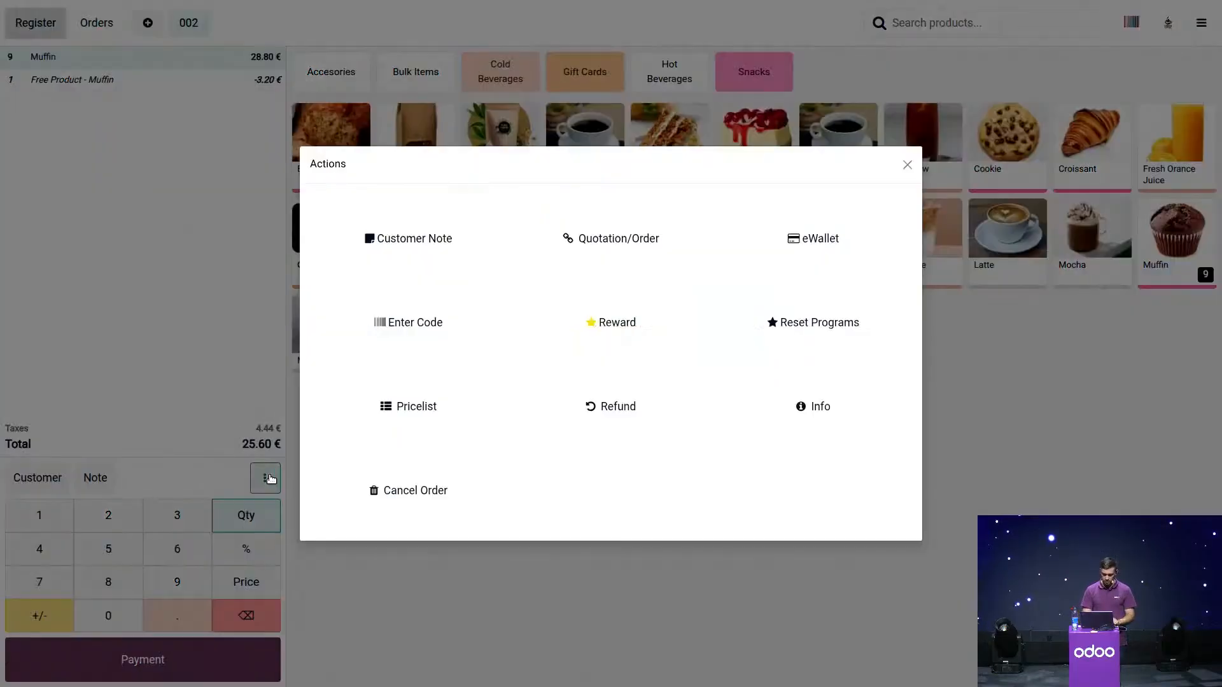
click(610, 338)
click(506, 353)
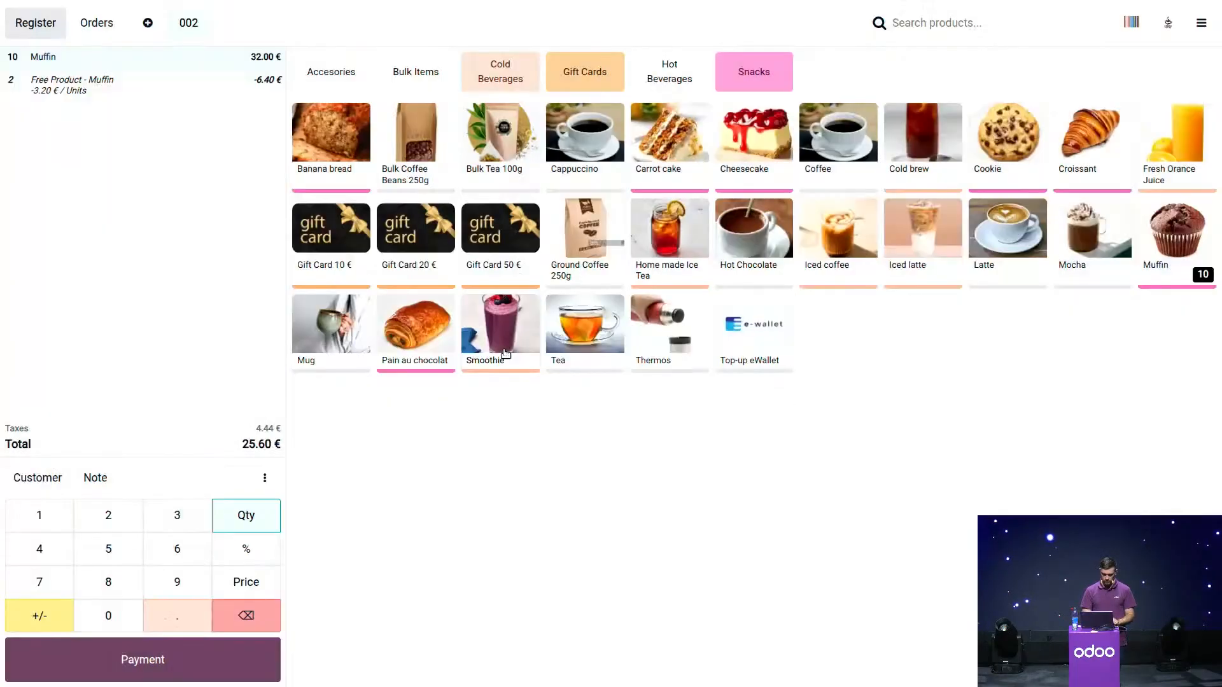
- Pay the muffin order by card, validate it and start a new order
click(195, 661)
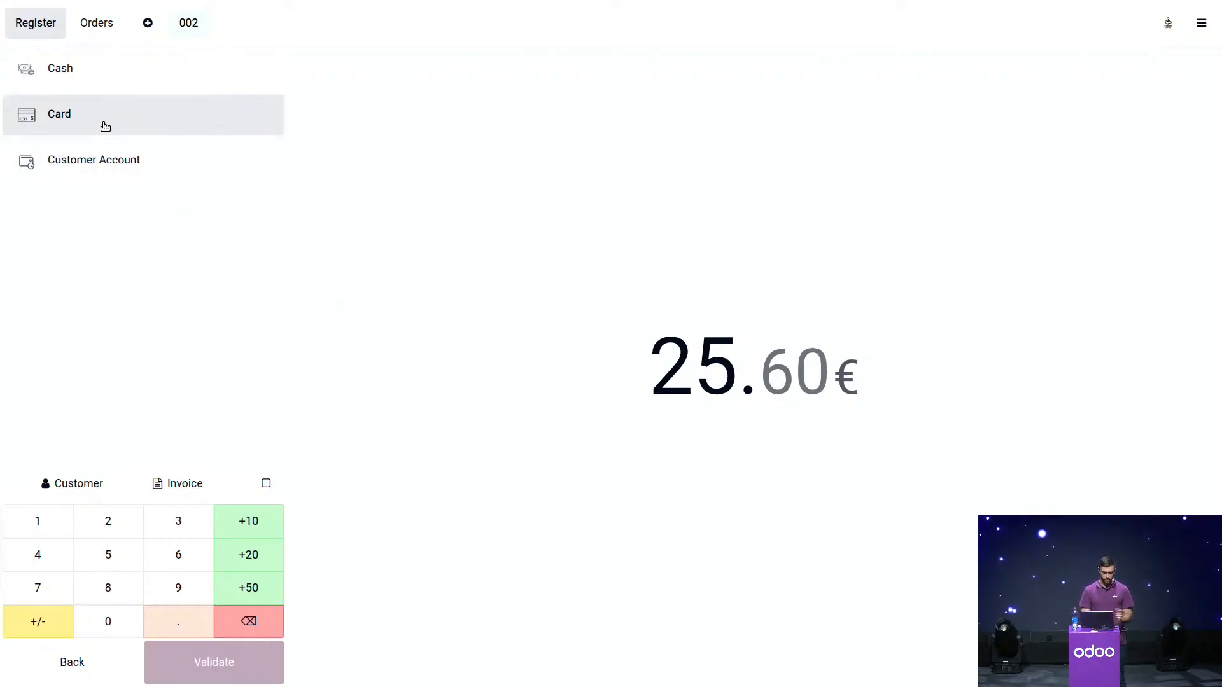
click(168, 119)
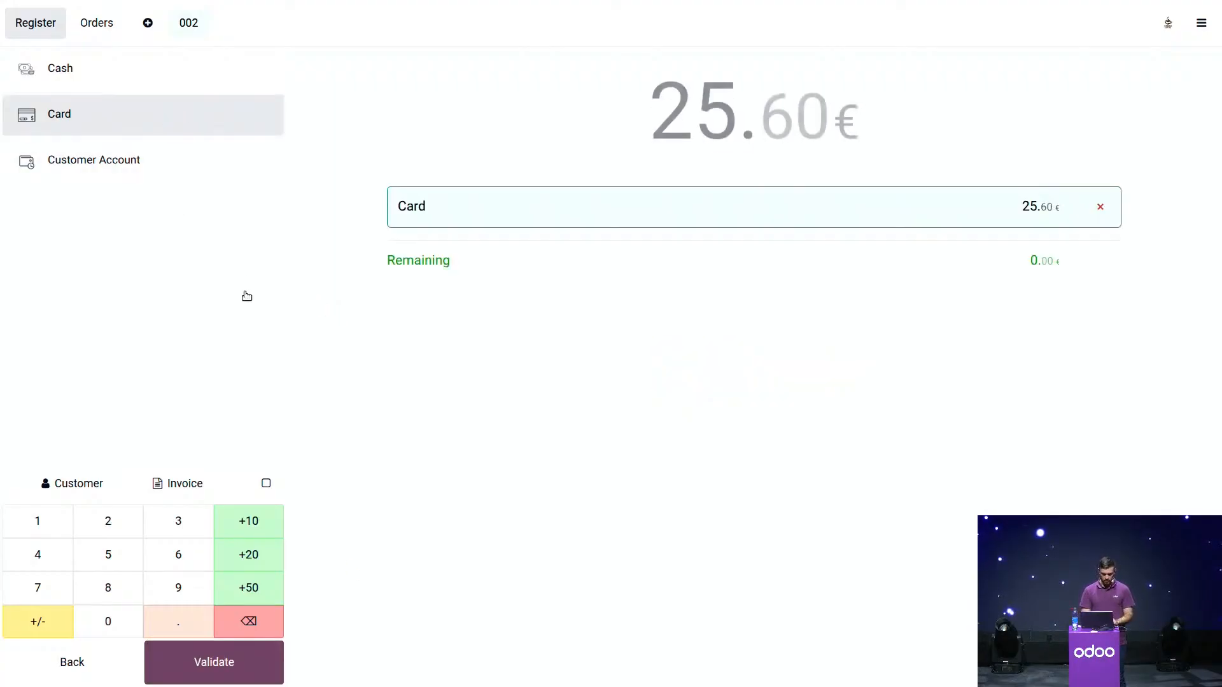
click(259, 663)
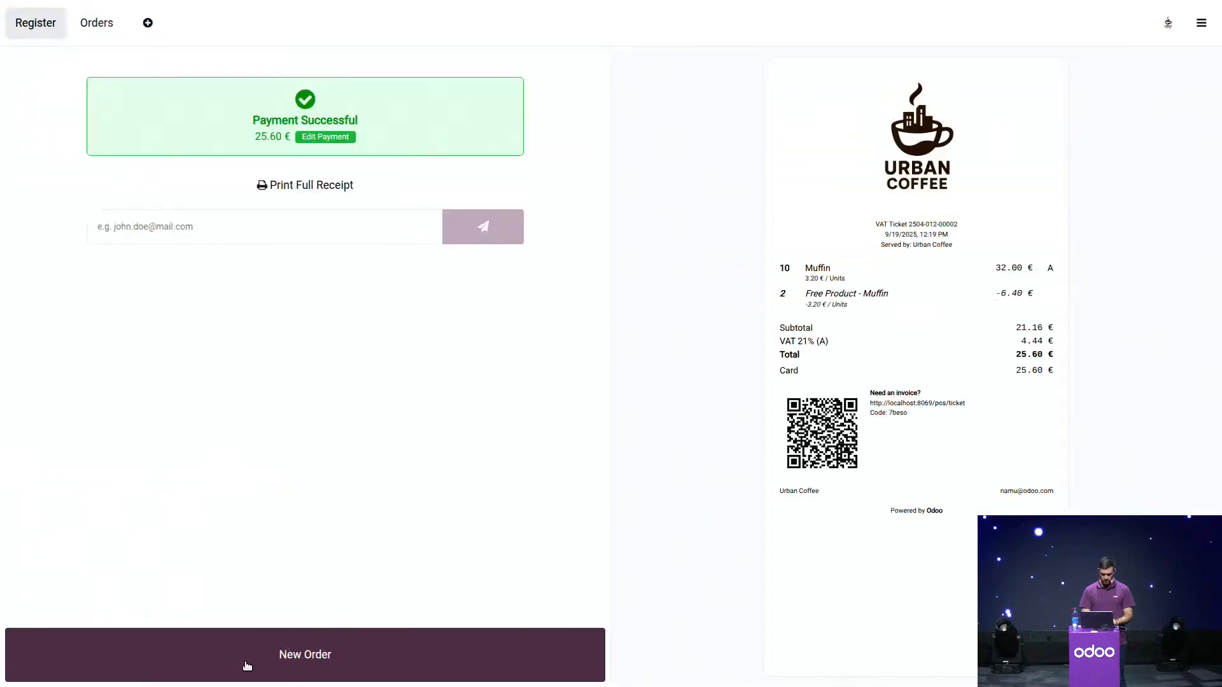
click(373, 653)
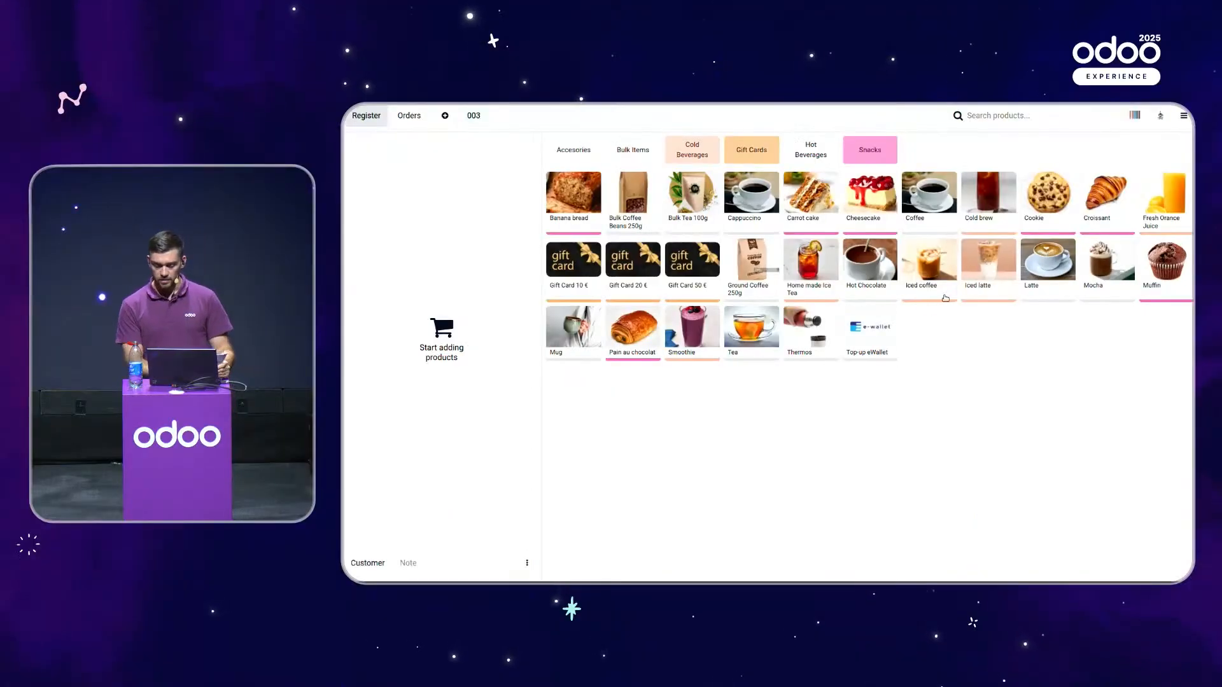
- Scan the customer's code with the camera to assign them to the order, and look them up in the customer list
click(1135, 117)
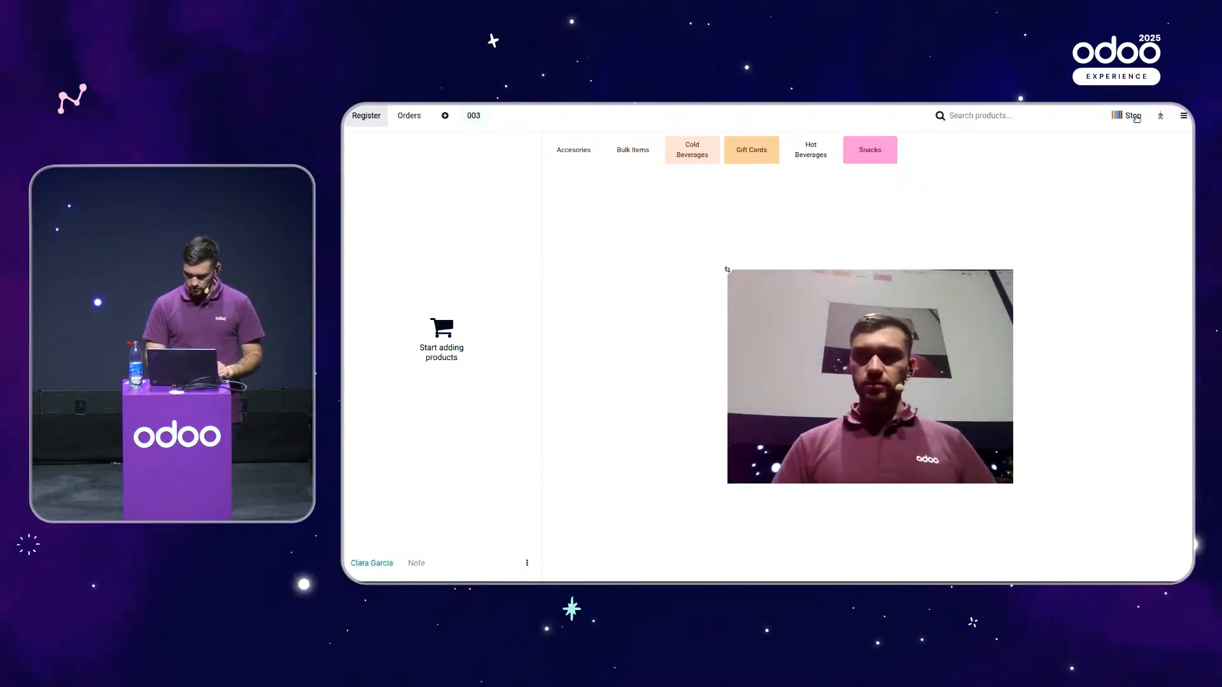
click(1133, 117)
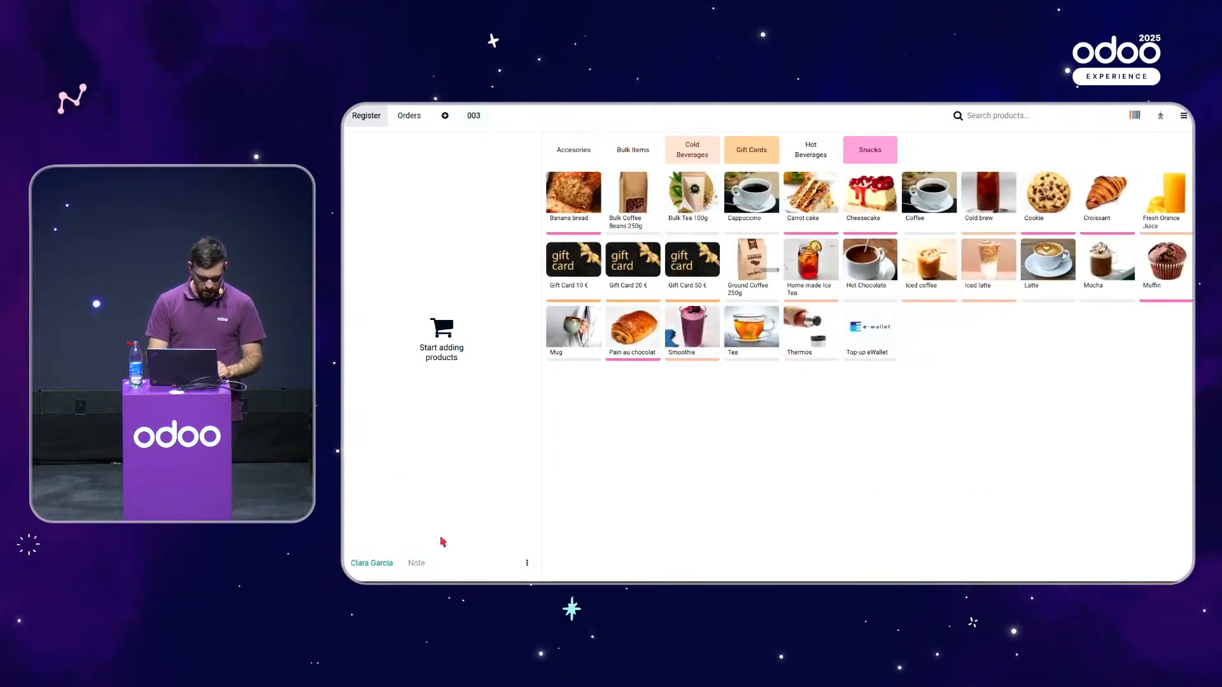
click(375, 561)
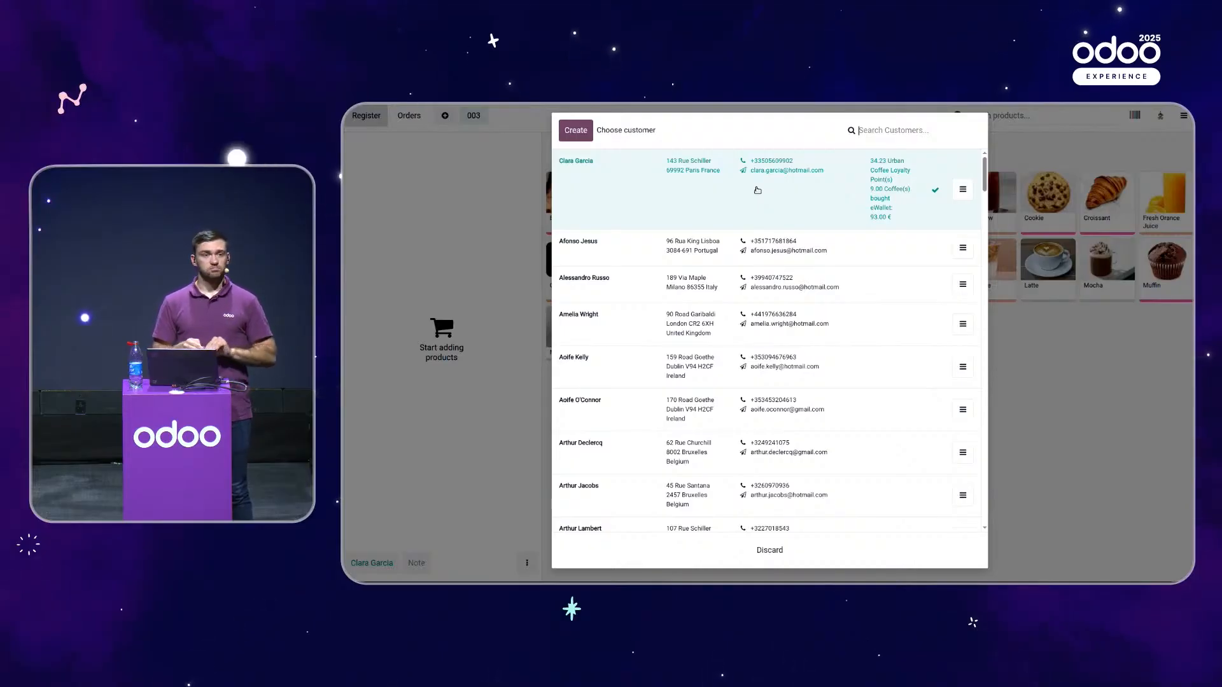
text(cla)
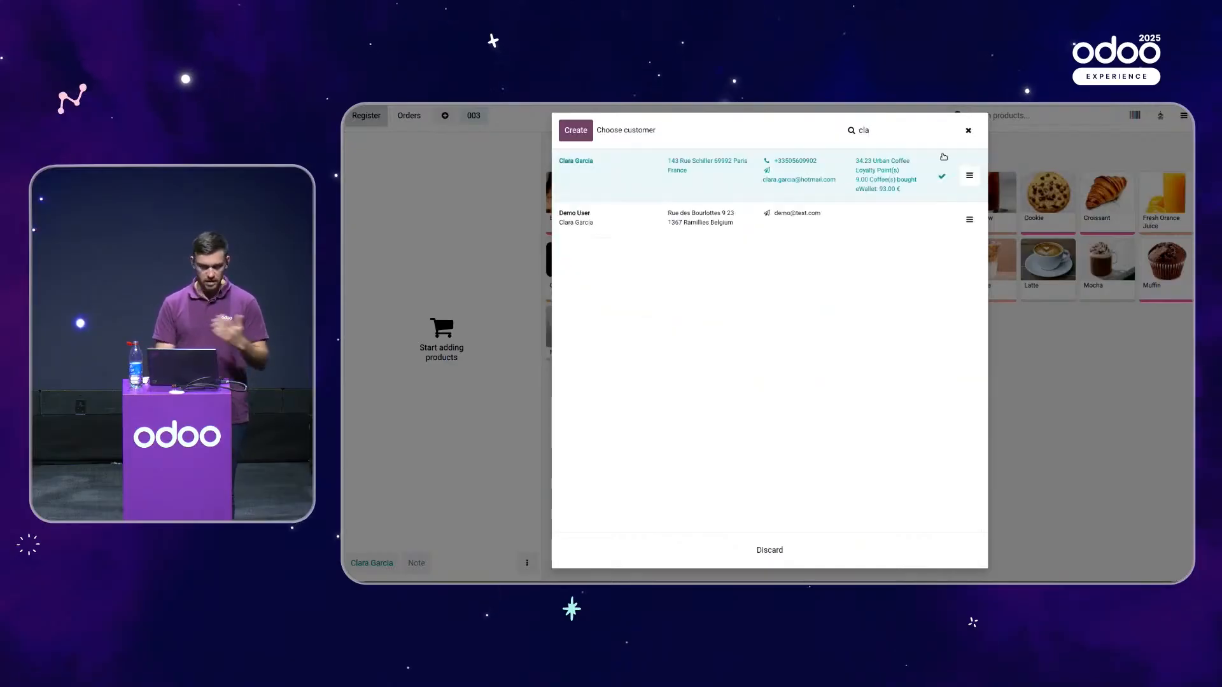
click(968, 129)
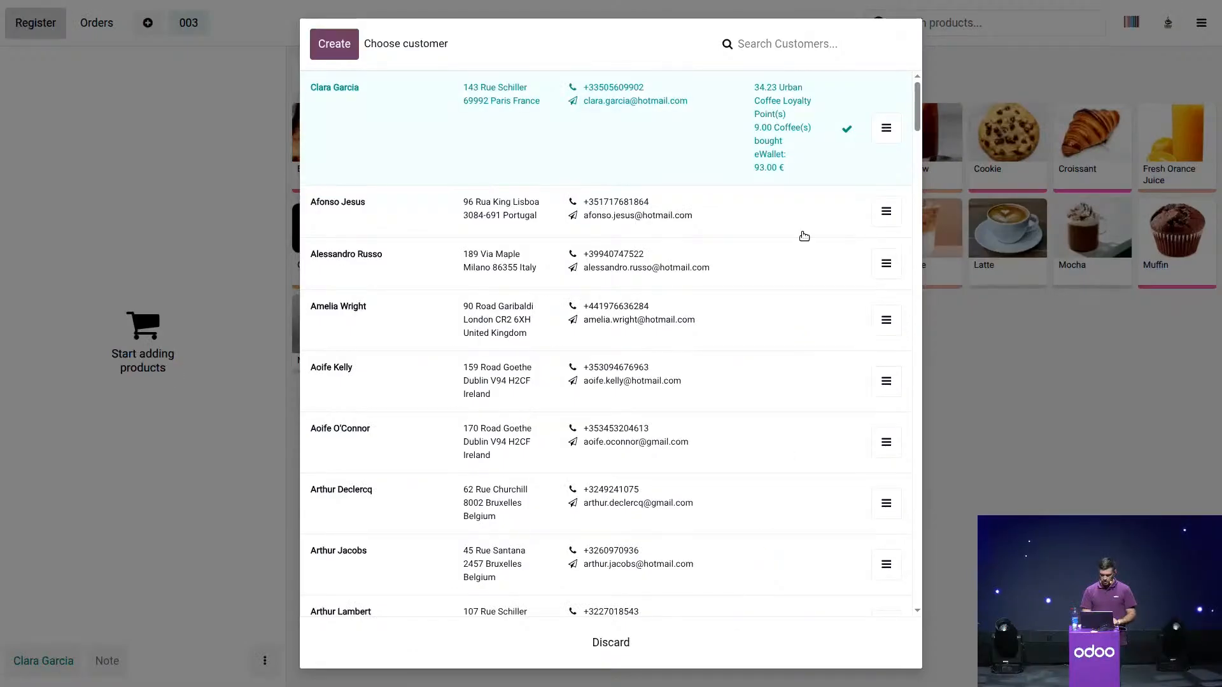
click(660, 156)
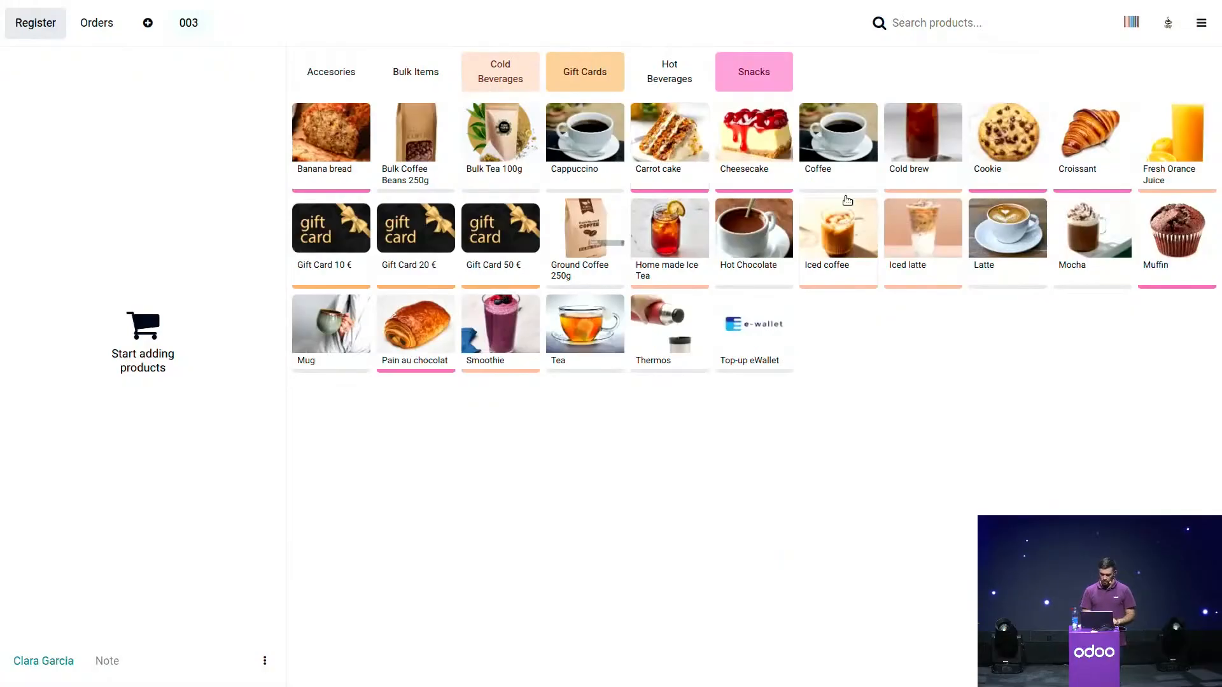
- Add one Coffee to the order and claim the "Free Hot Beverage" reward as a Hot Chocolate
click(837, 144)
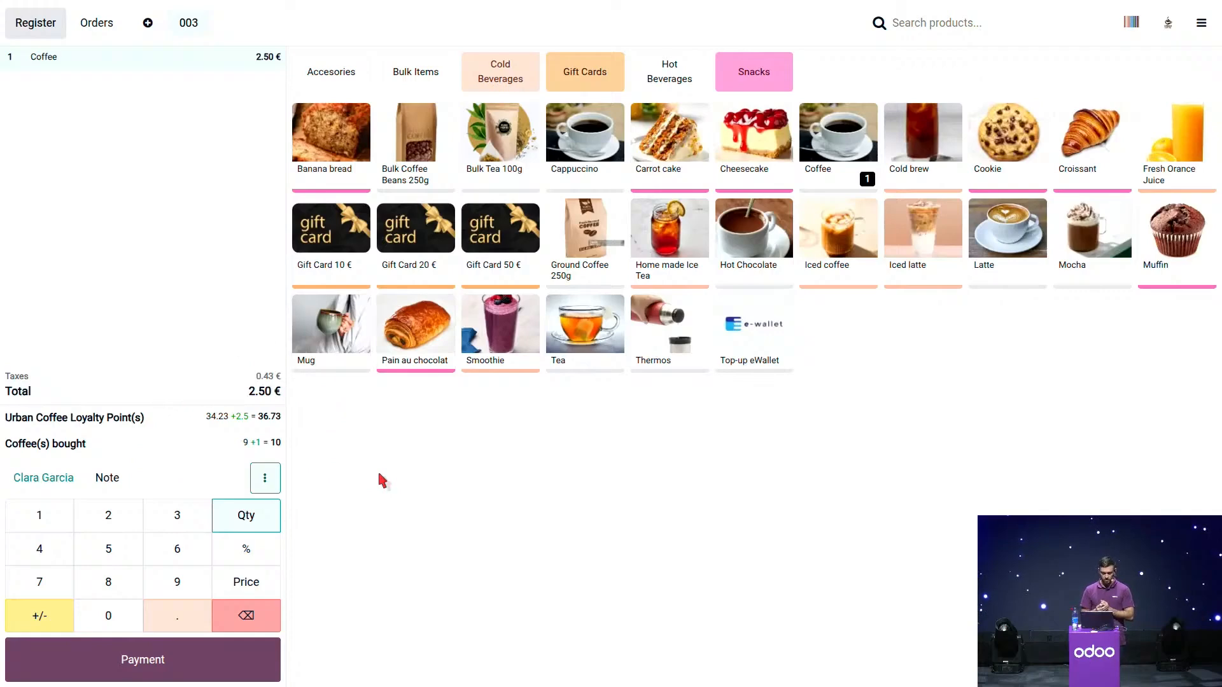
click(264, 478)
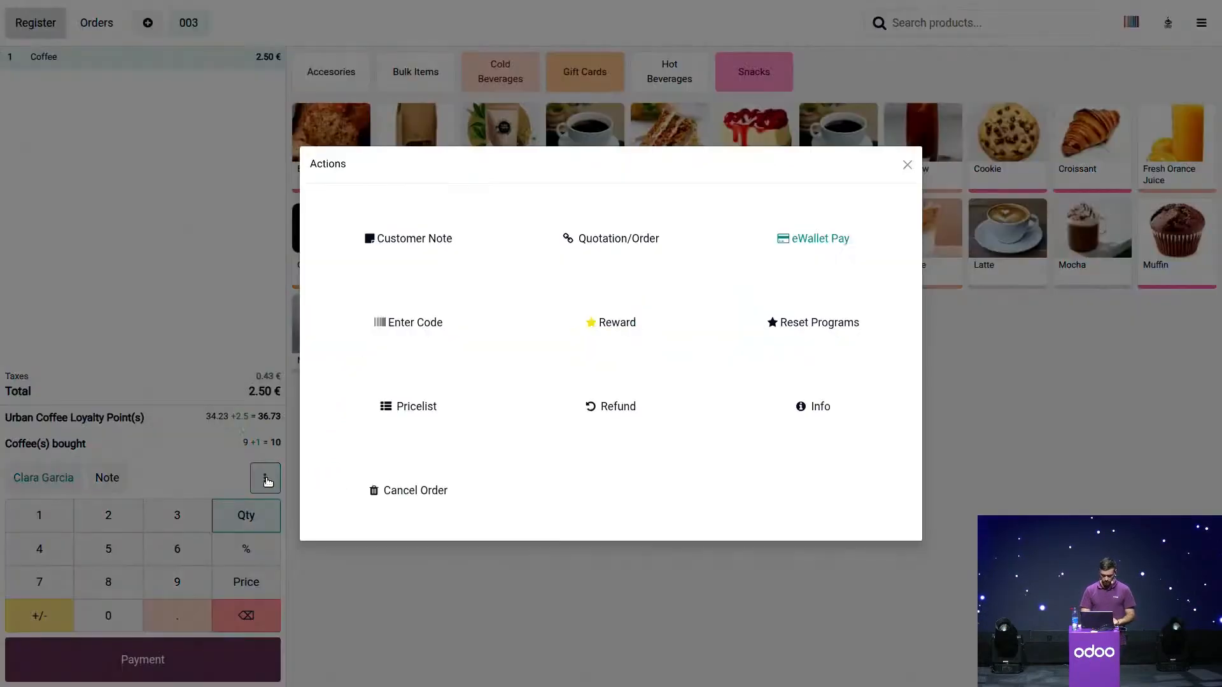
click(581, 333)
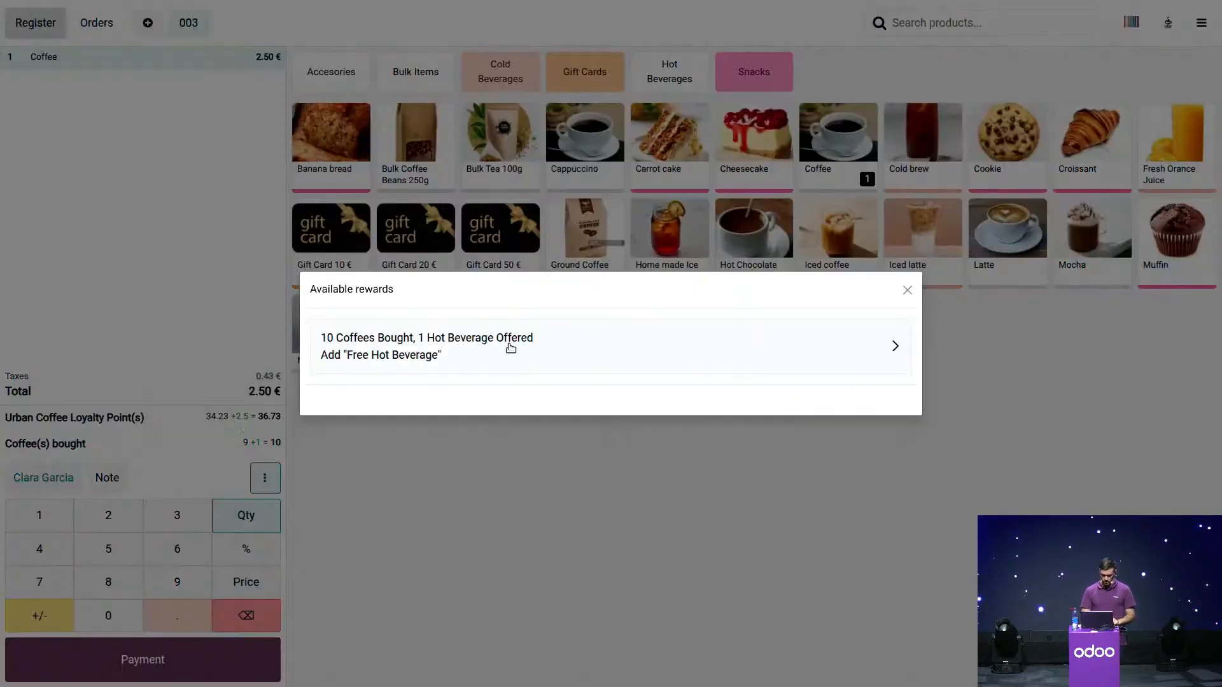
click(510, 348)
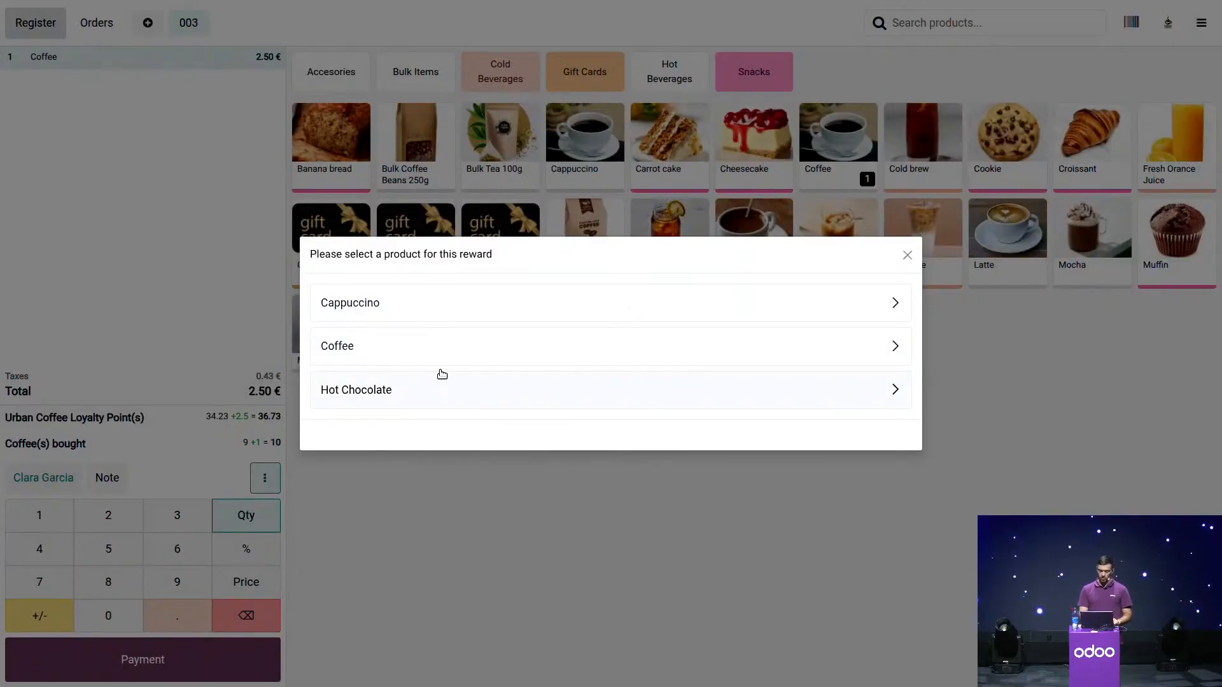
click(399, 391)
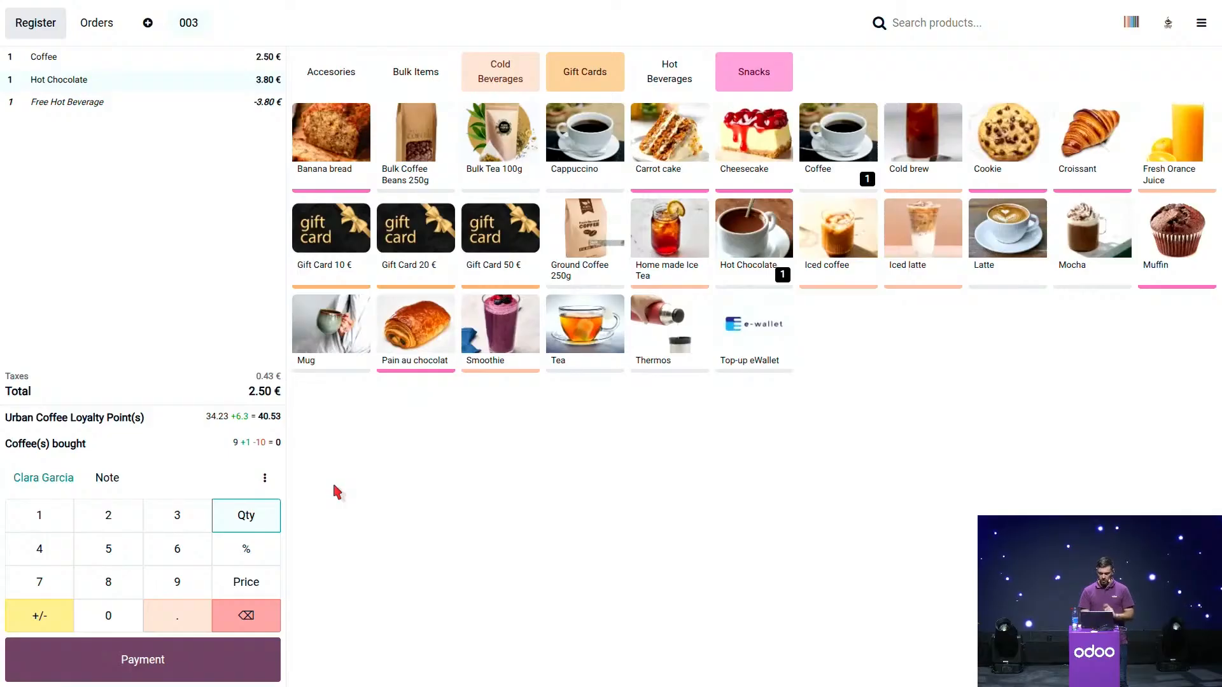
- Apply the discount code that gives 10% off the order
click(265, 478)
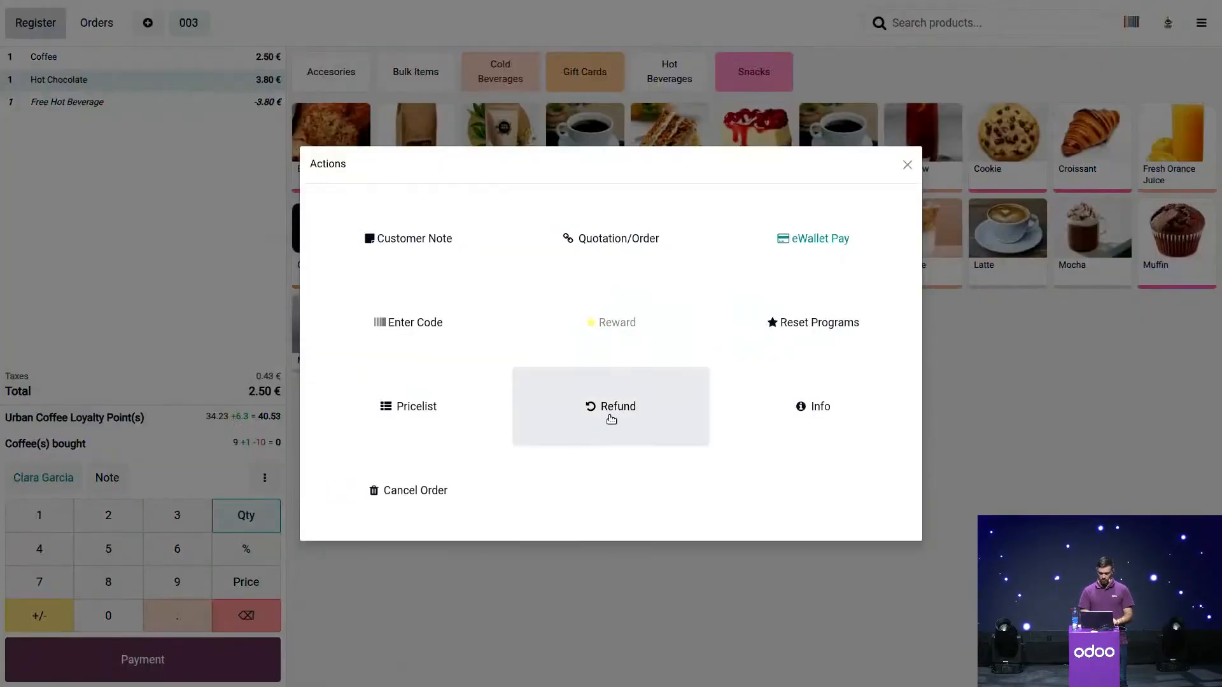
click(459, 323)
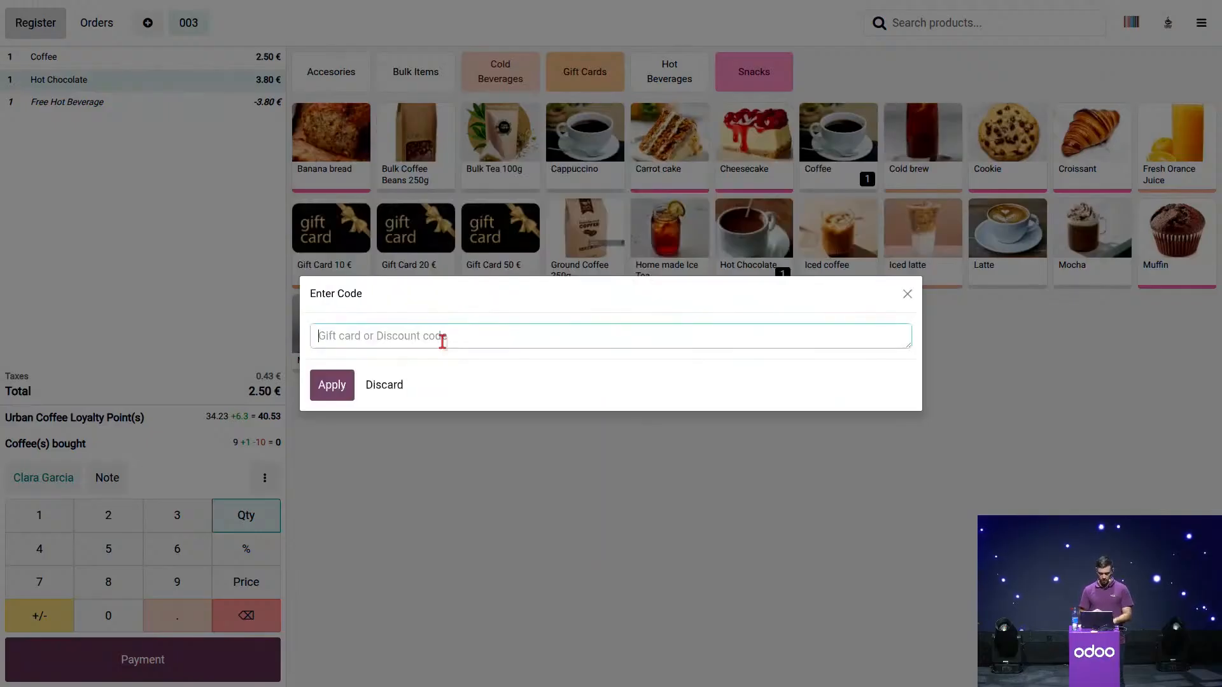
click(332, 384)
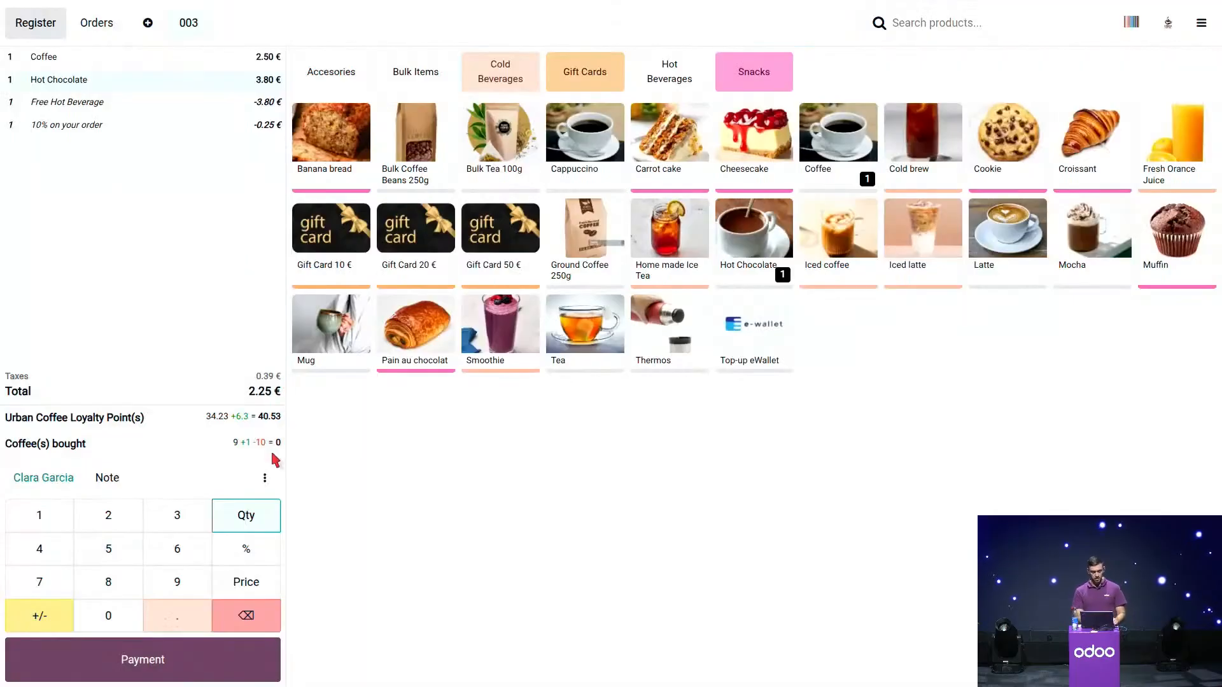
- Pay the remaining amount with the customer's eWallet, validate the order and start a new one
click(267, 478)
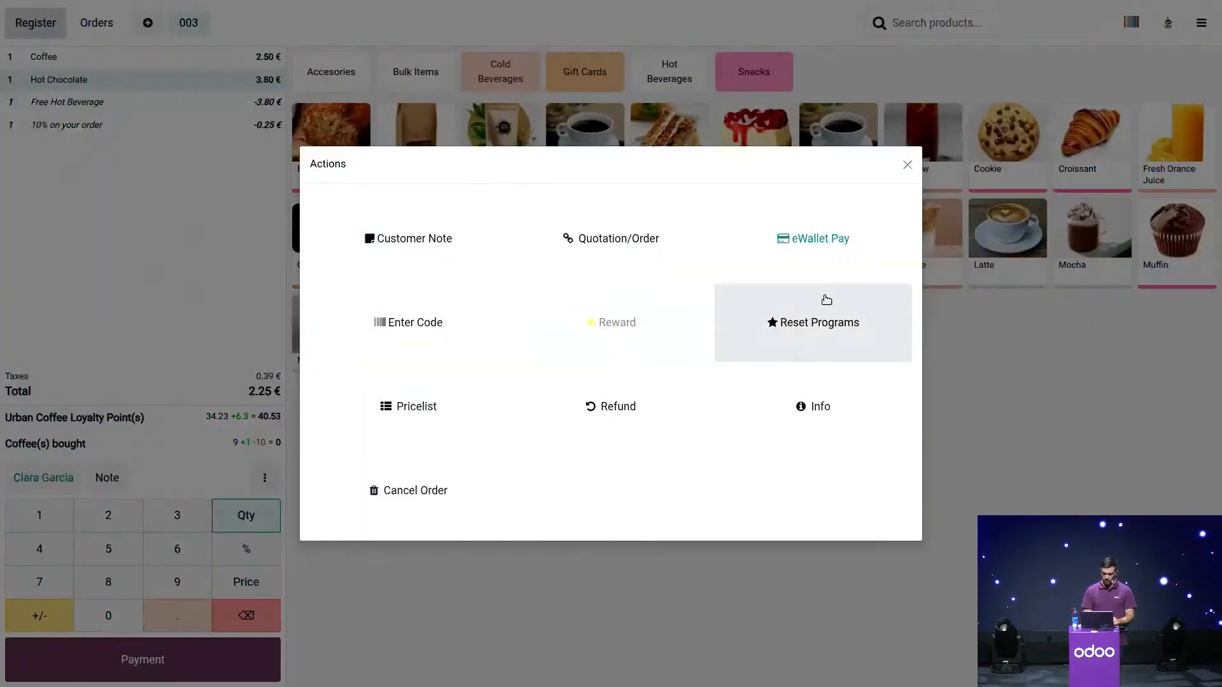
click(828, 237)
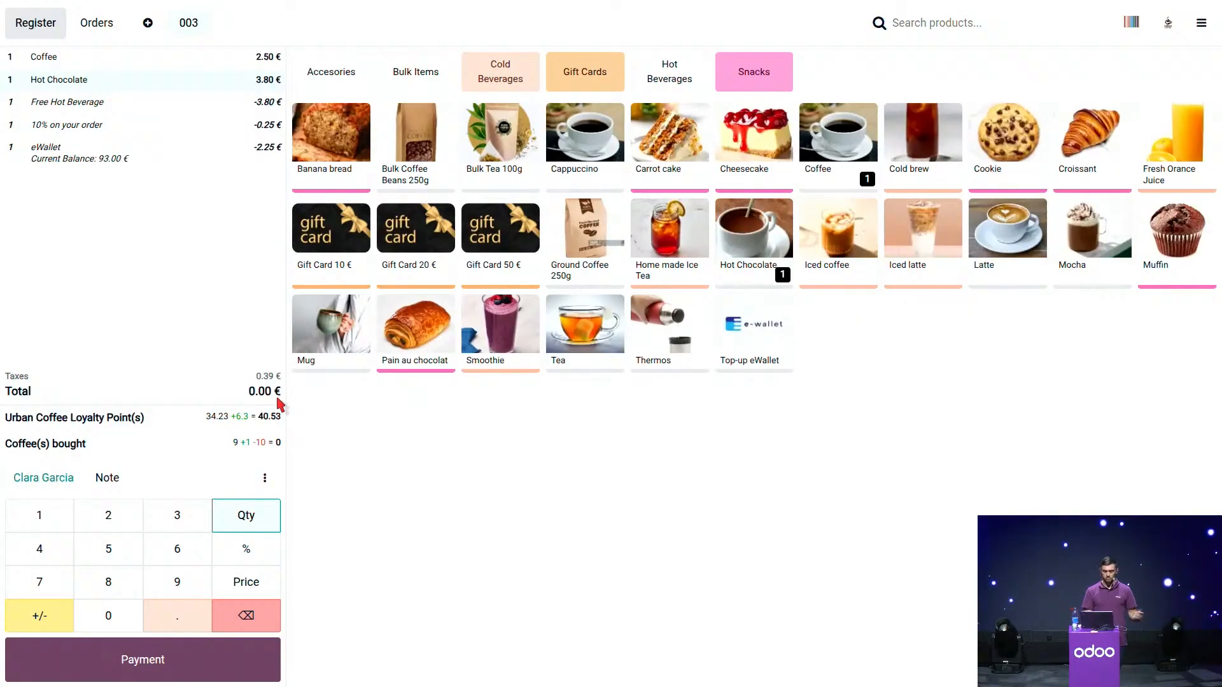
click(175, 668)
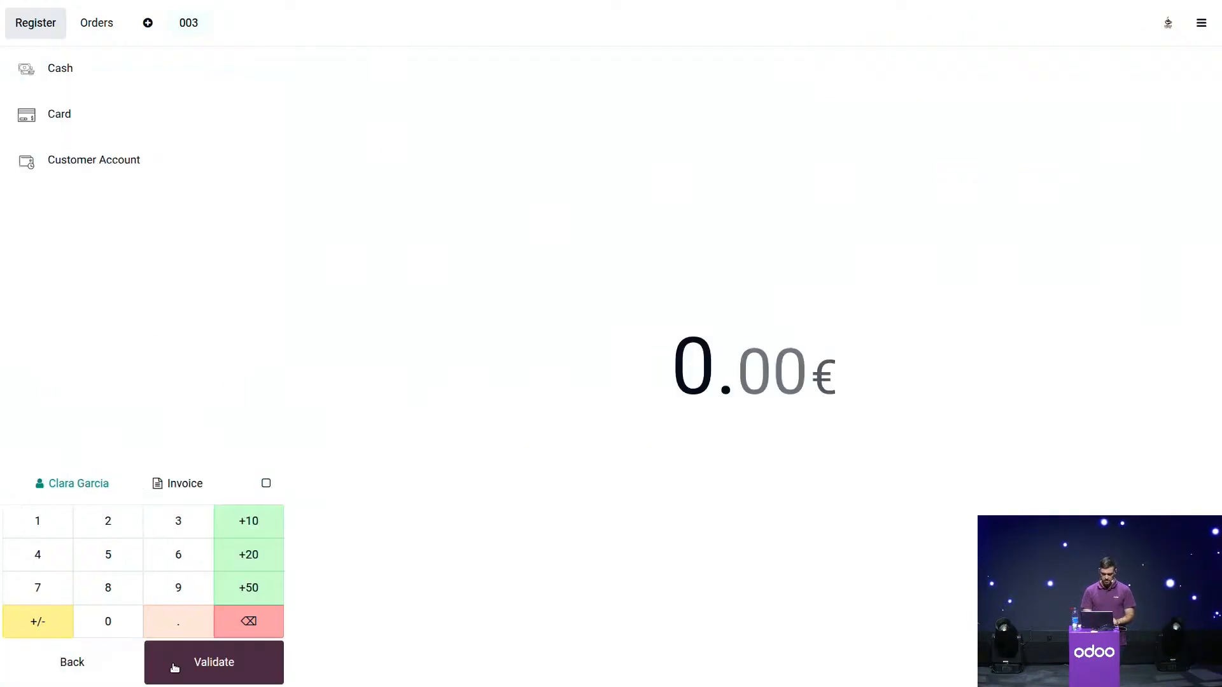
click(250, 661)
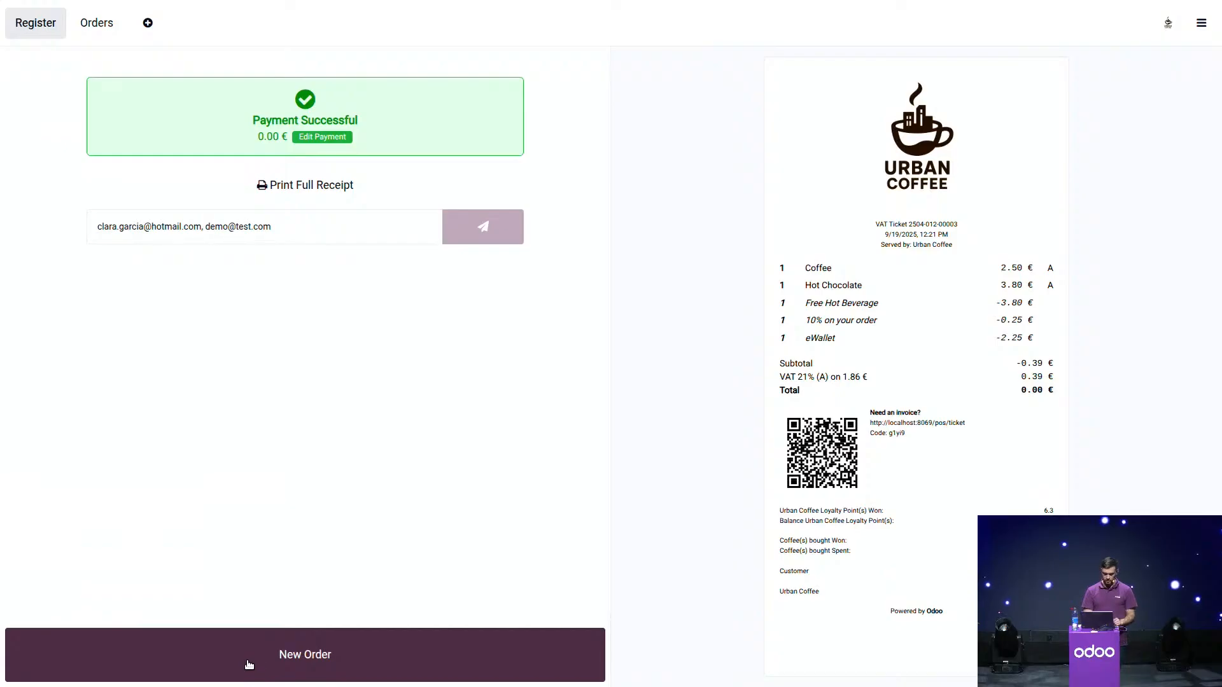
click(248, 664)
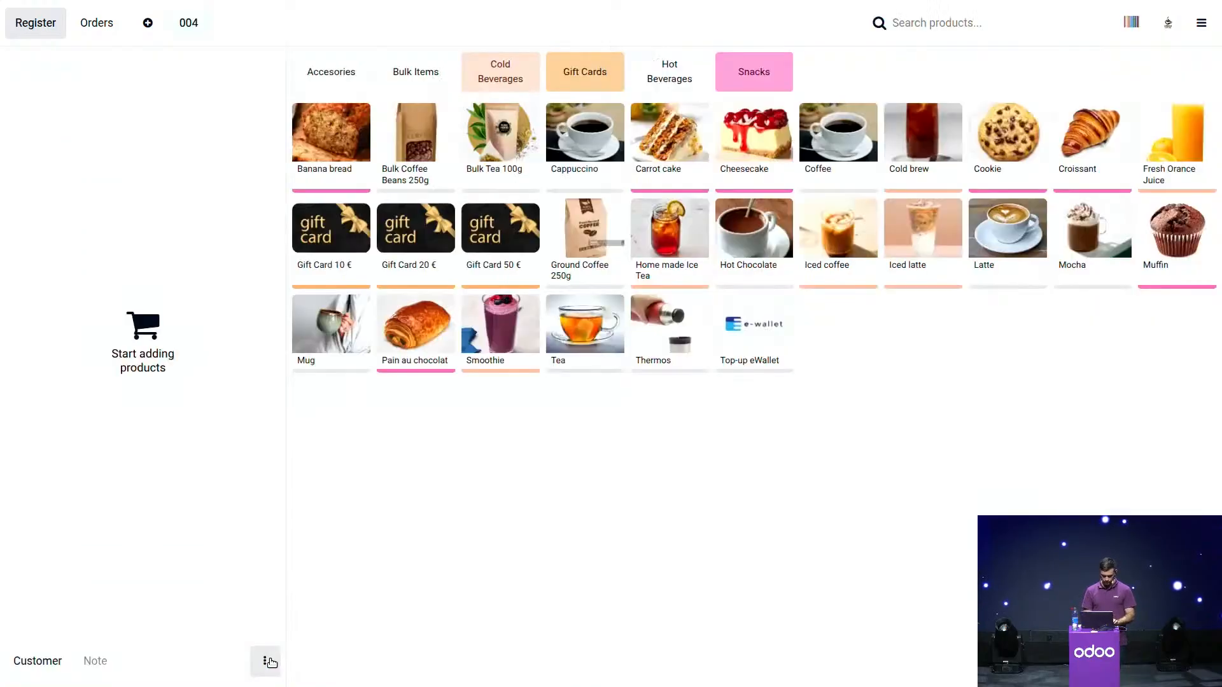
- Switch to the slide presentation and advance to the Conclusion slide
key(ctrl+alt+Left)
key(Right)
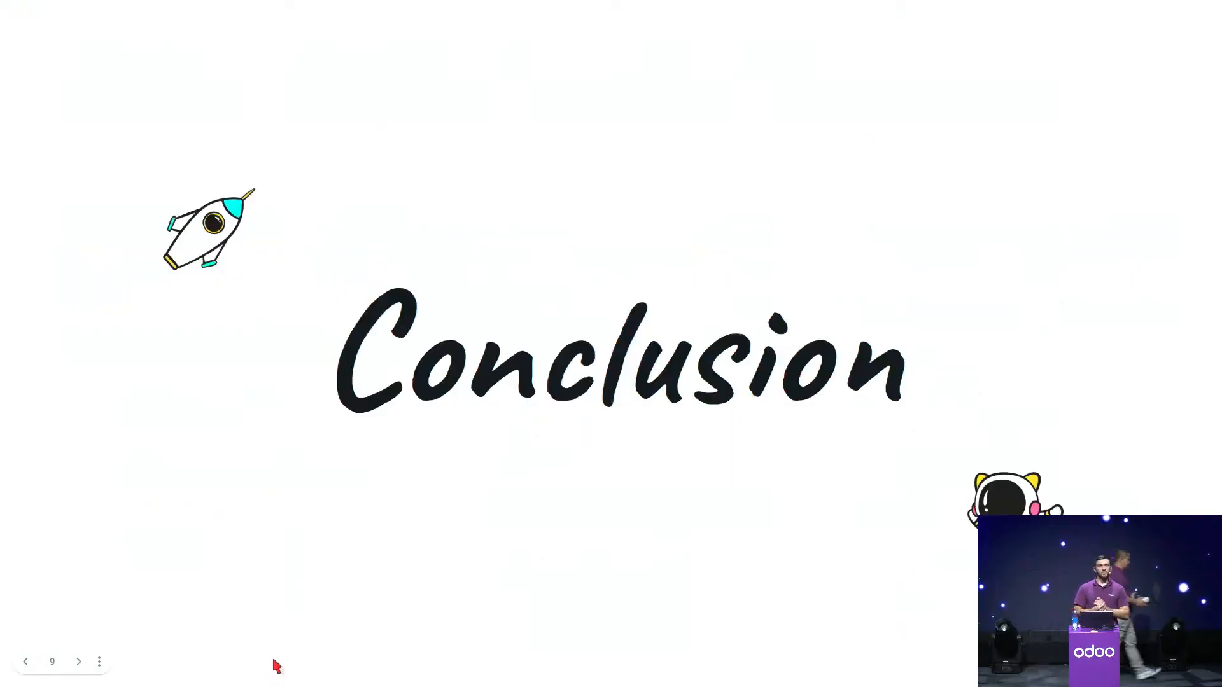
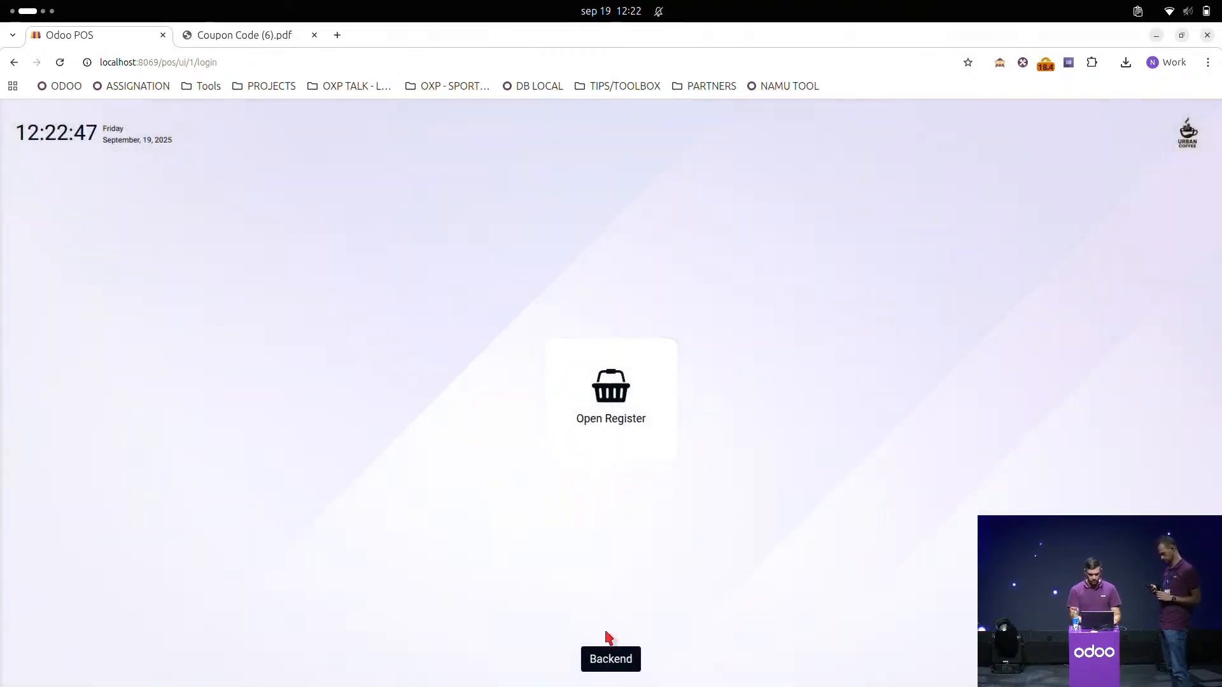
- Return to the Point of Sale backend and open the "Buy 4 Muffins, Get 1 Free" program to review its rule and reward
click(609, 659)
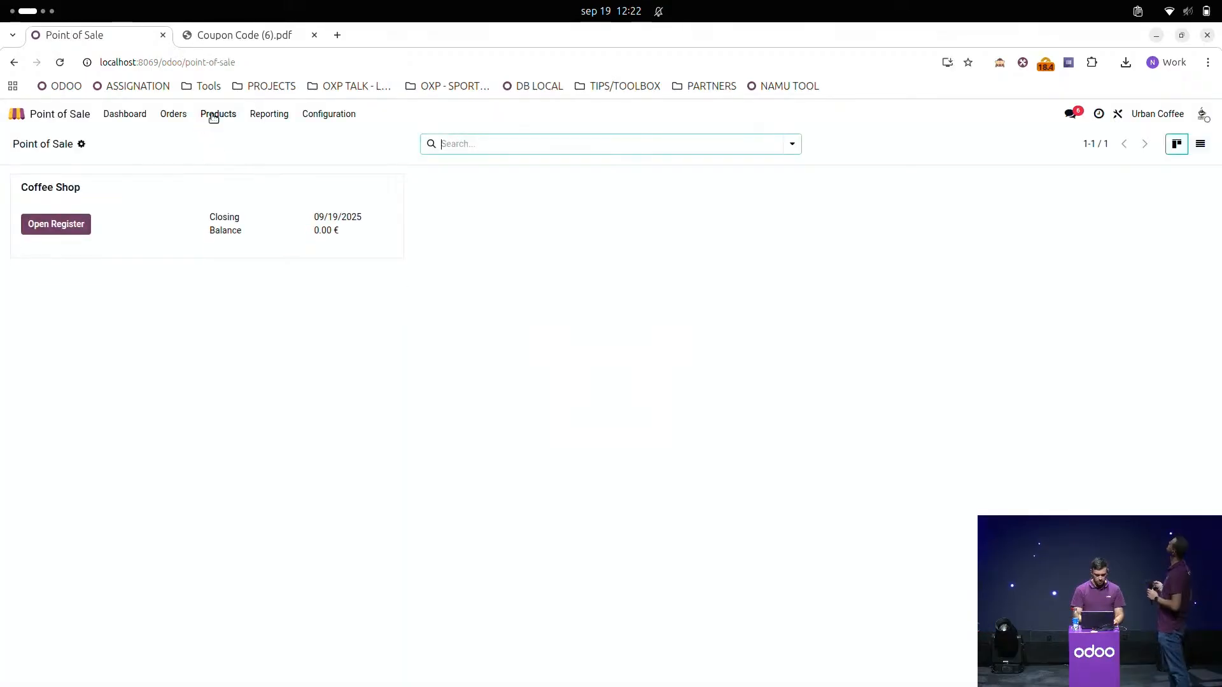
click(217, 115)
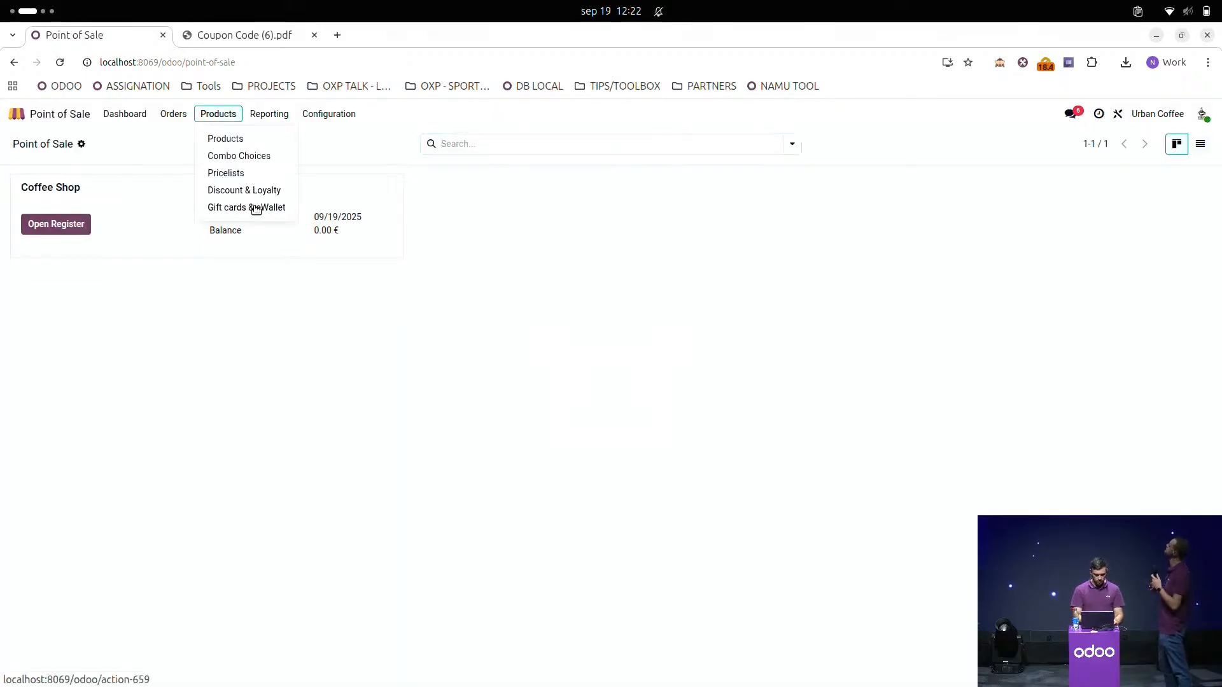
click(255, 191)
click(185, 303)
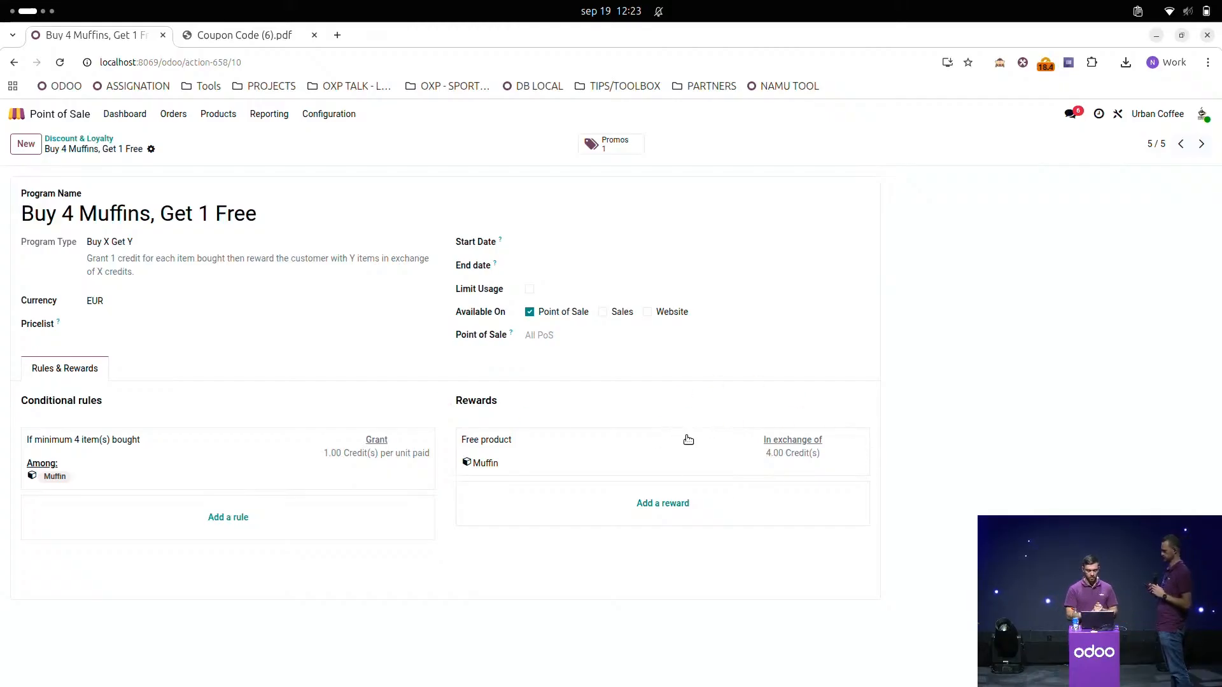
- Open the Coffee Shop register with 0.00 opening cash
click(125, 114)
click(77, 224)
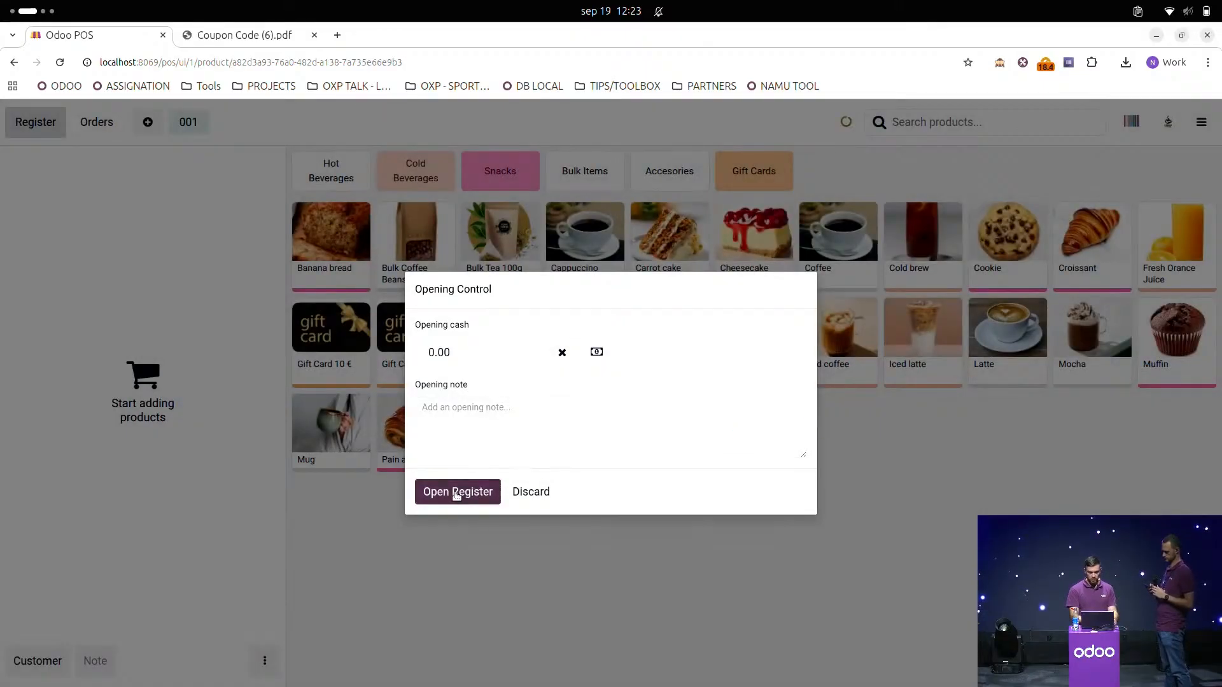
click(457, 494)
- Add four muffins to the new order, claim the "Free Product - Muffin" reward and add two more muffins
click(1160, 331)
click(1159, 331)
click(1159, 331)
click(1159, 331)
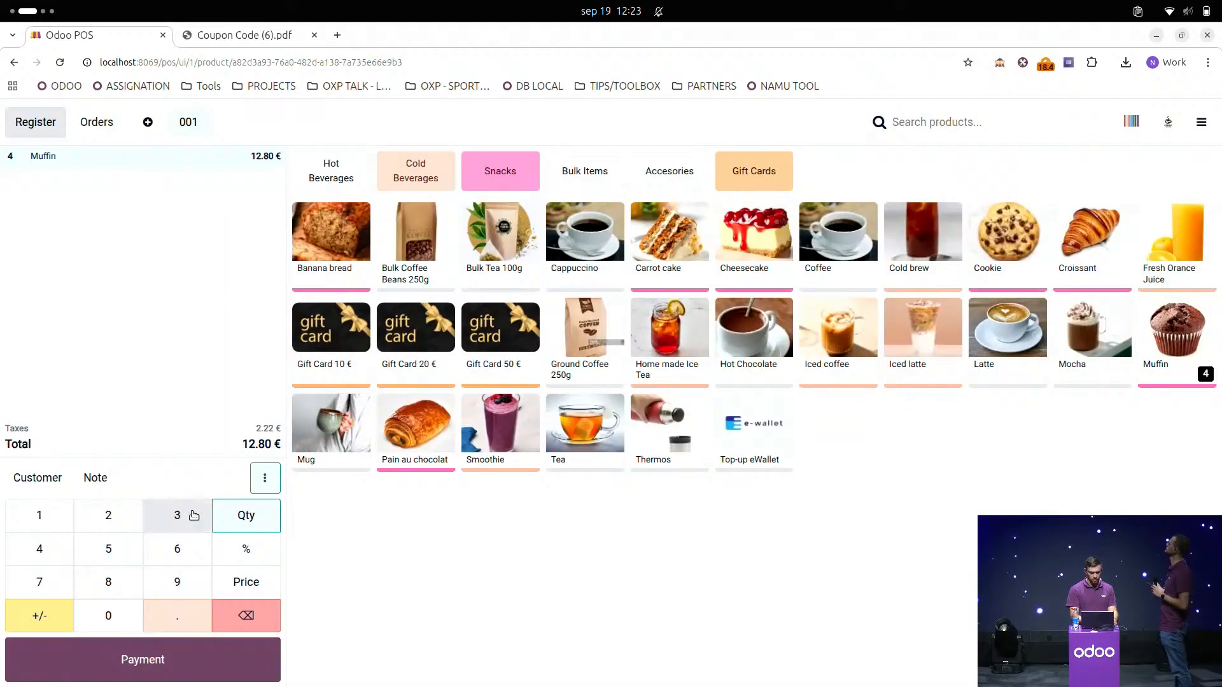
click(265, 483)
click(613, 396)
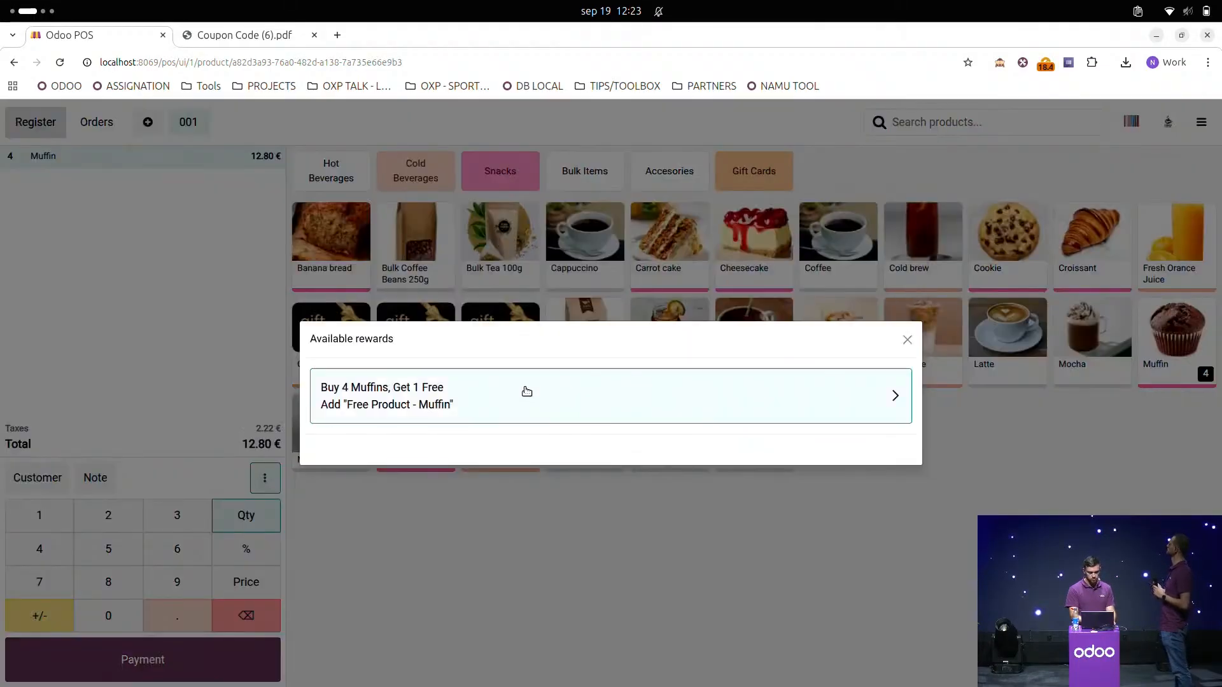
click(527, 391)
click(1165, 346)
click(1166, 346)
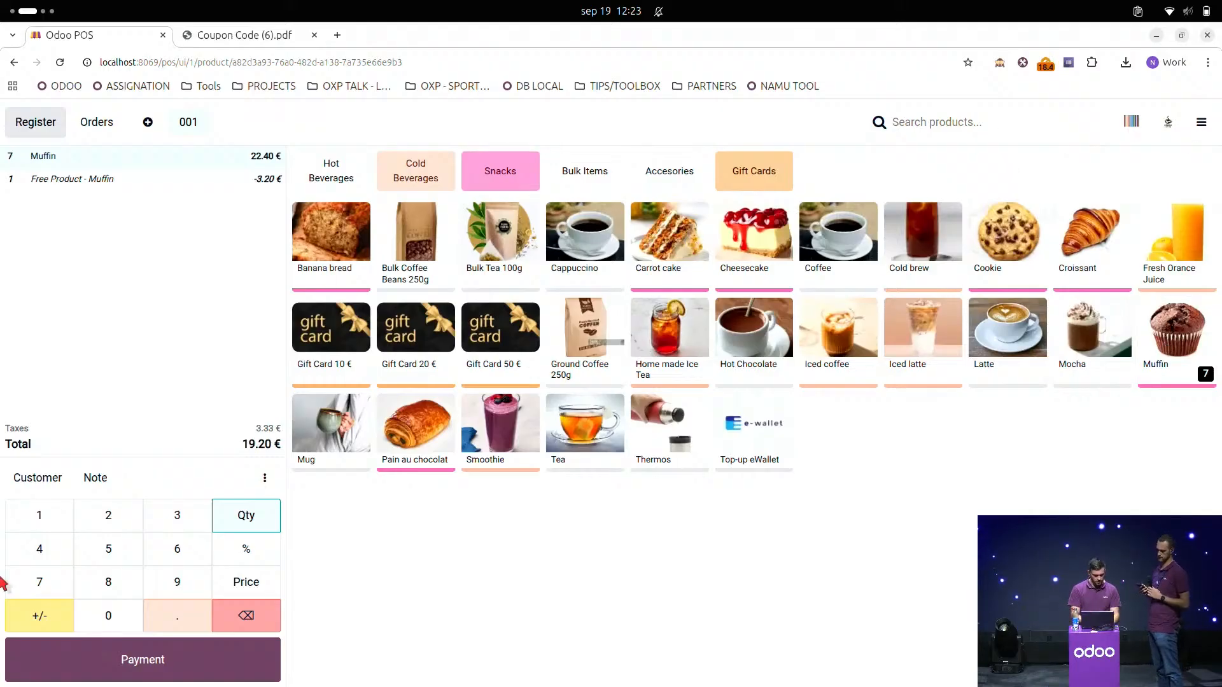
- Search the customer list for the customer by first name and view all of that customer's orders
click(51, 479)
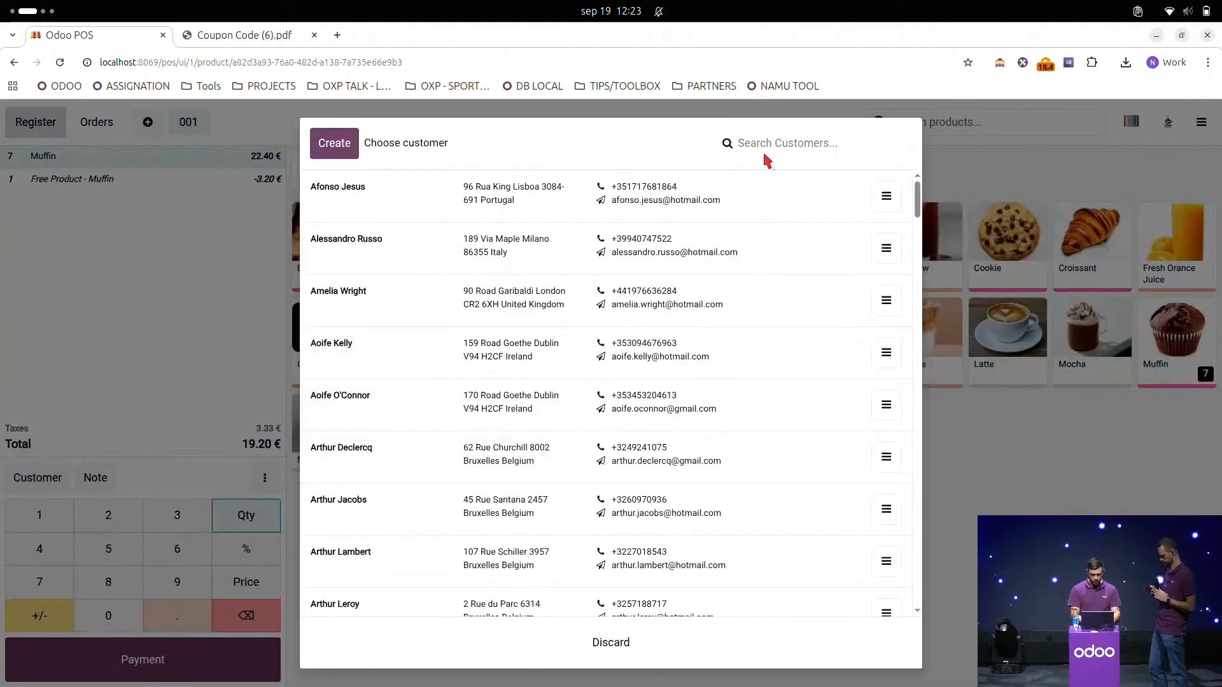
text(clara)
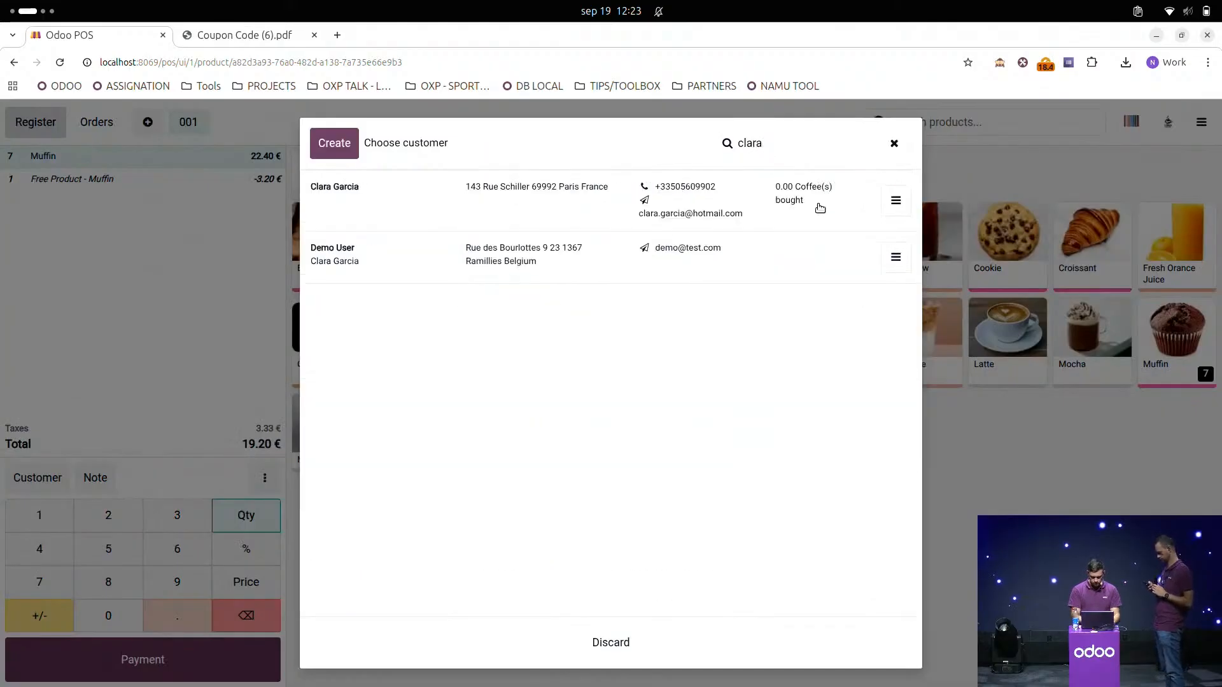
click(896, 201)
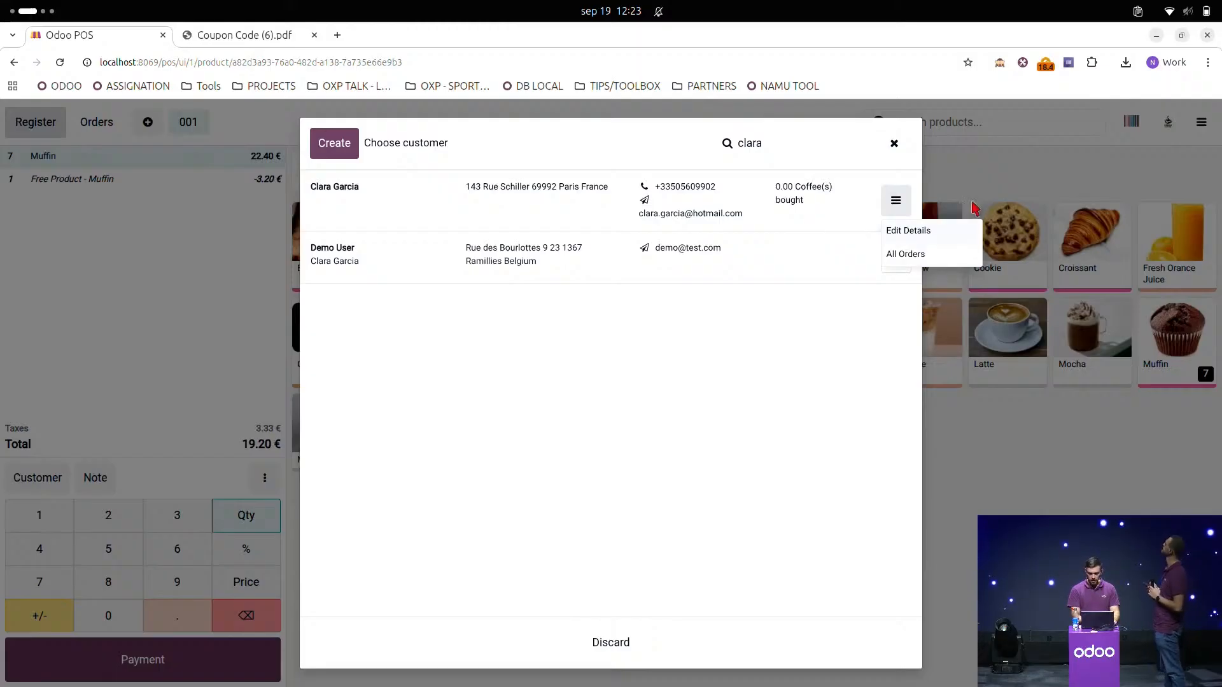
click(921, 256)
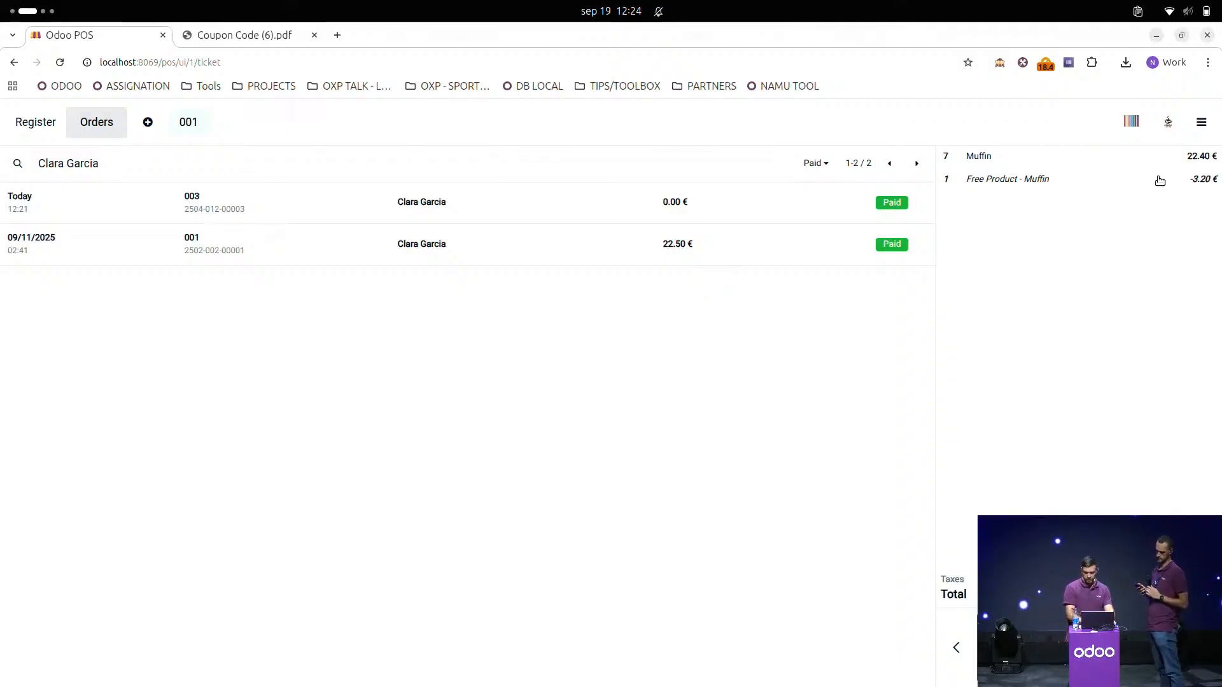
- Close the Coffee Shop register with a cash count of 0 and return to the Point of Sale backend
click(1201, 122)
click(1153, 336)
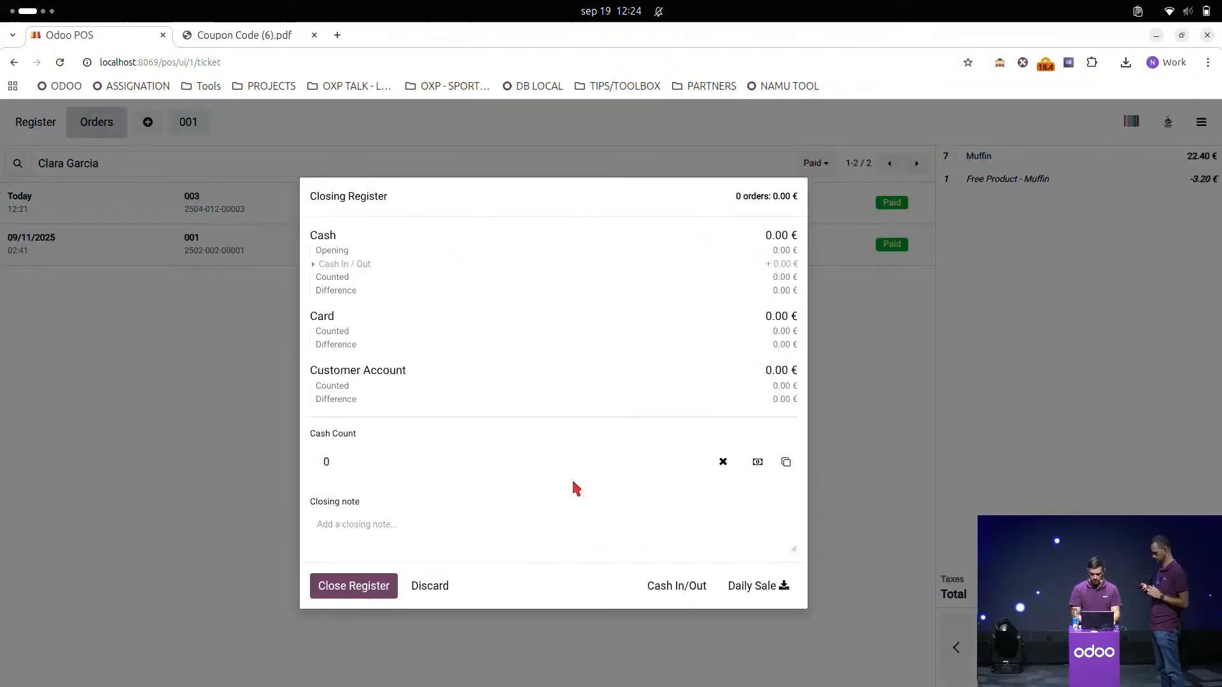
click(336, 585)
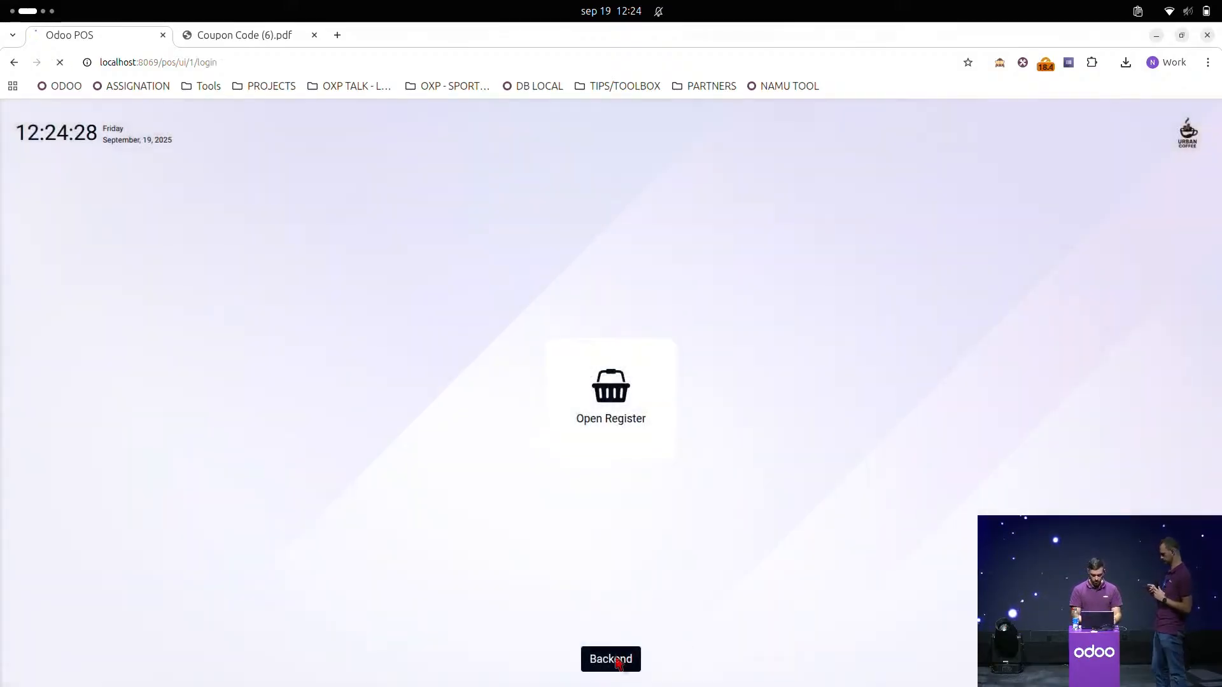
click(620, 660)
- Open the Urban Coffee Loyalty Card program from the Discount & Loyalty list
click(173, 115)
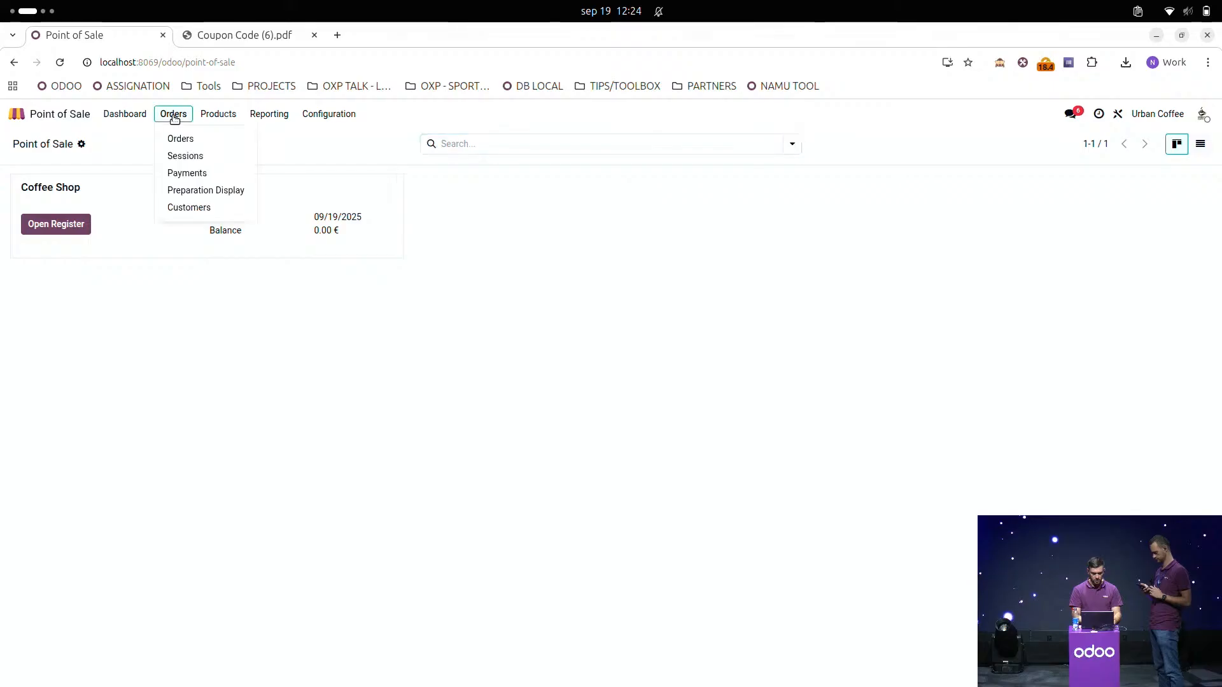
click(218, 114)
click(238, 189)
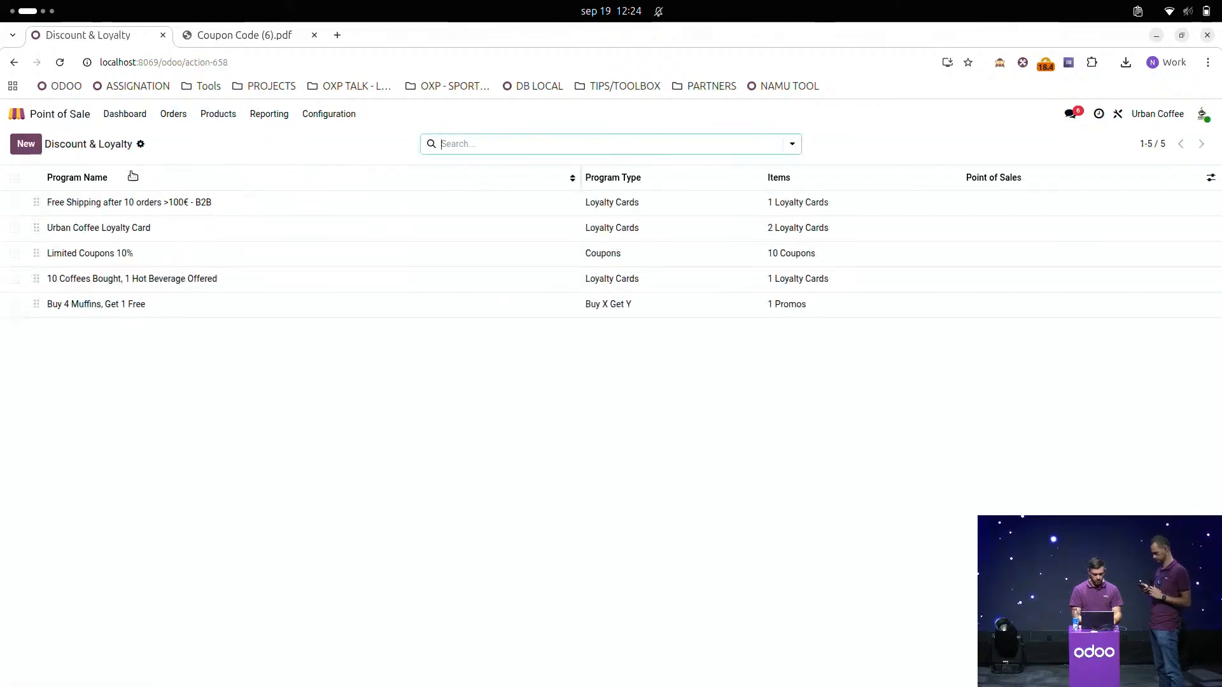
click(169, 228)
- Set the loyalty program's start date to 12/01/2025 and its end date to 12/31/2025
click(593, 241)
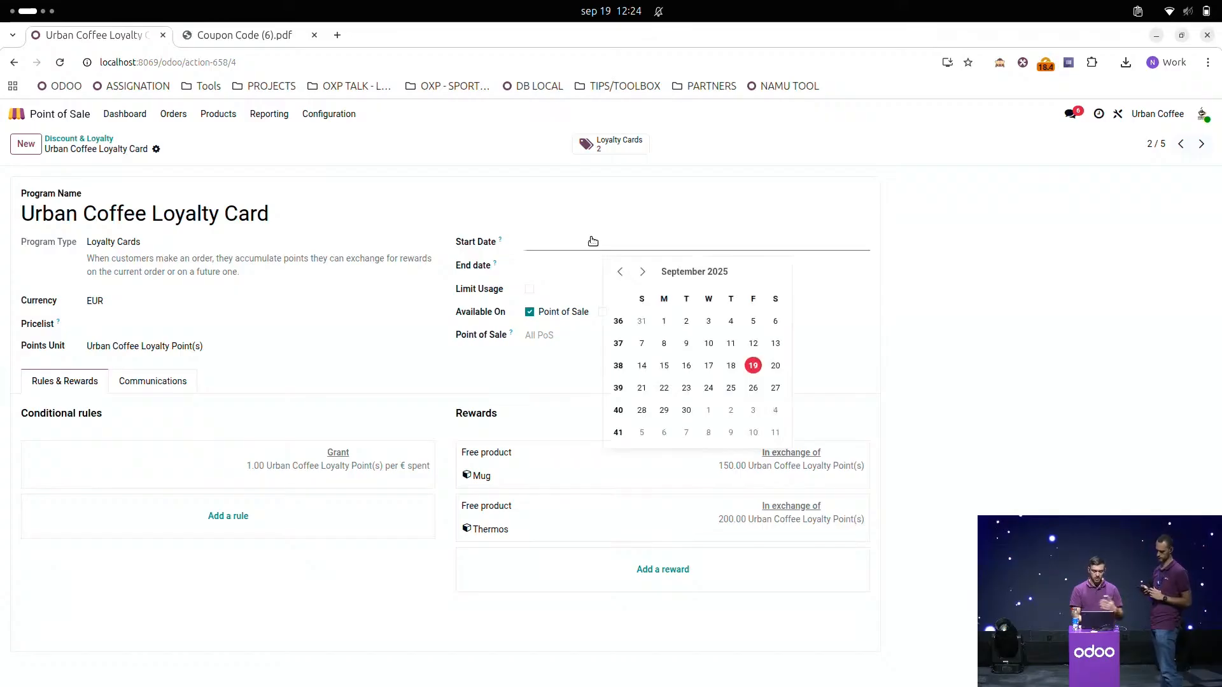
click(642, 274)
click(642, 273)
click(642, 273)
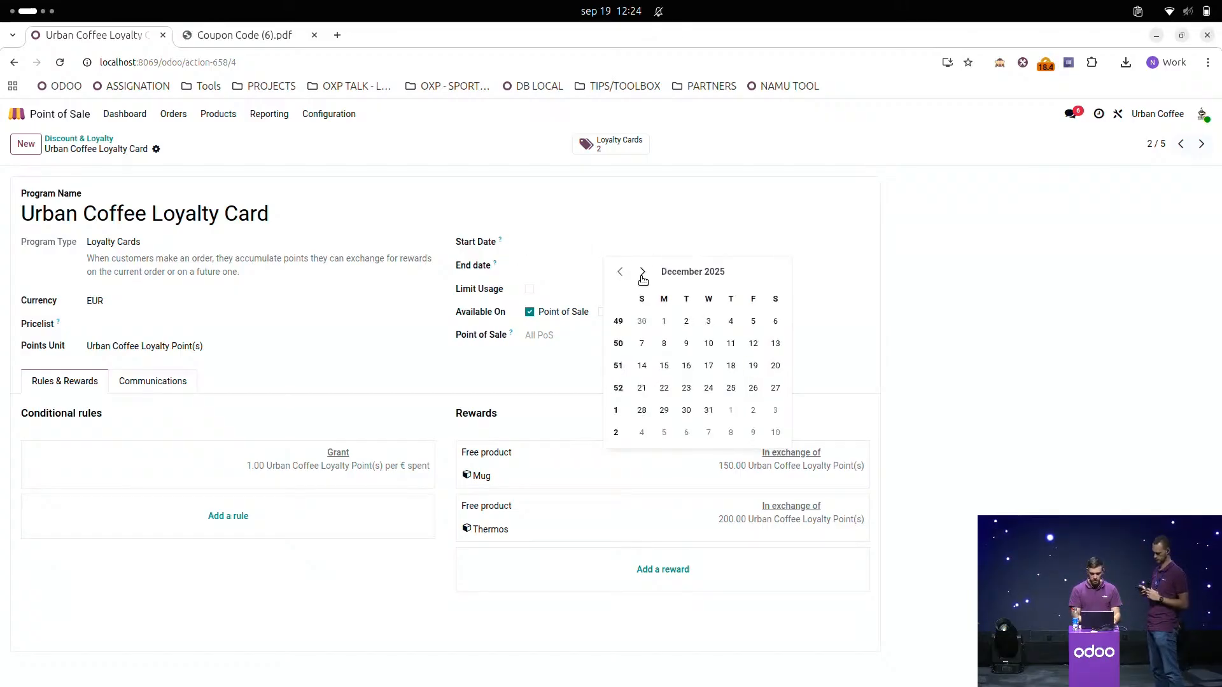
click(664, 321)
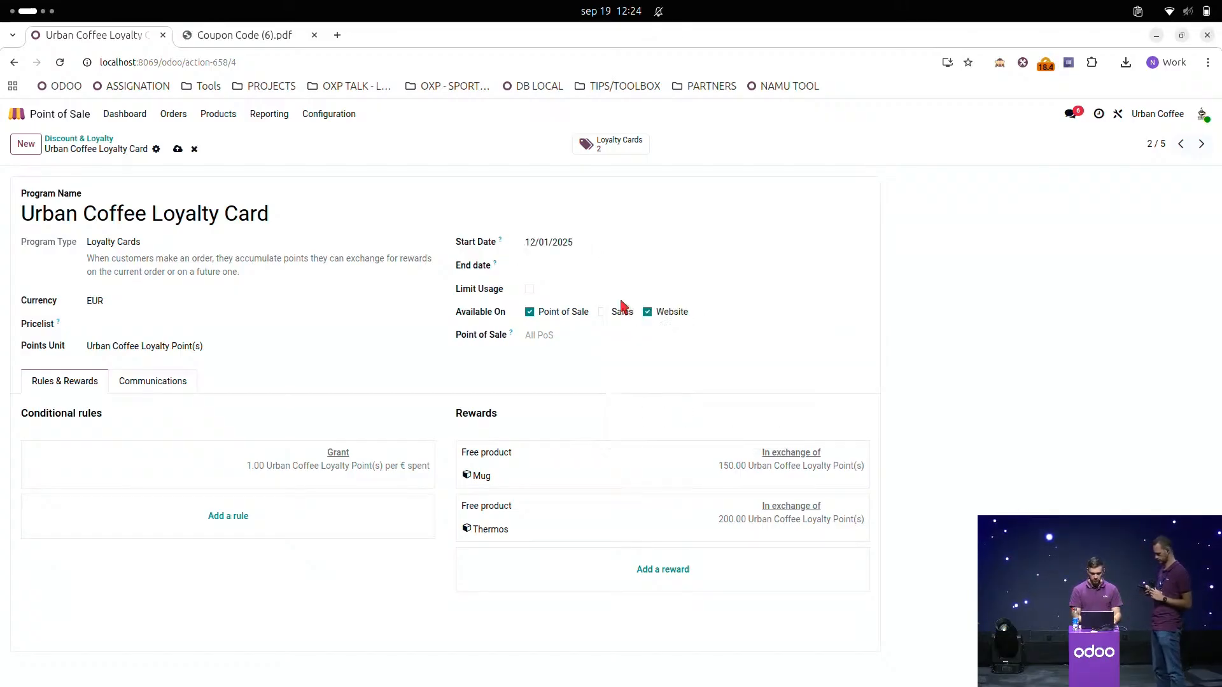
click(558, 267)
click(642, 294)
click(642, 295)
click(642, 294)
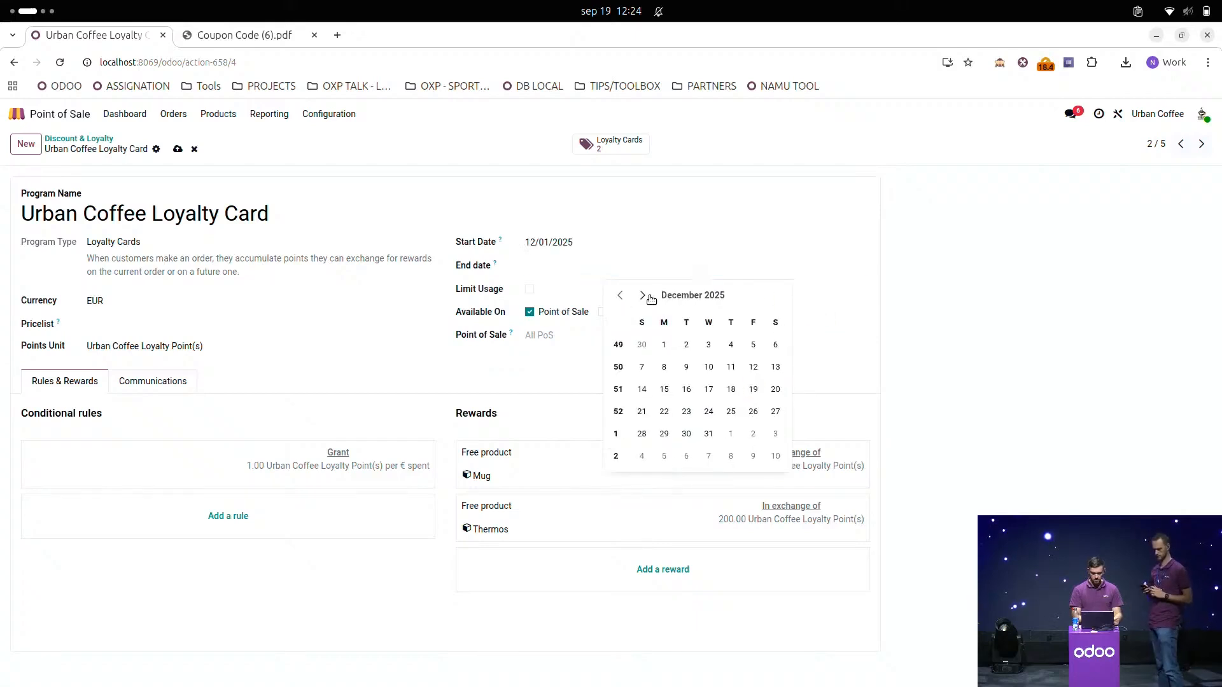
click(709, 435)
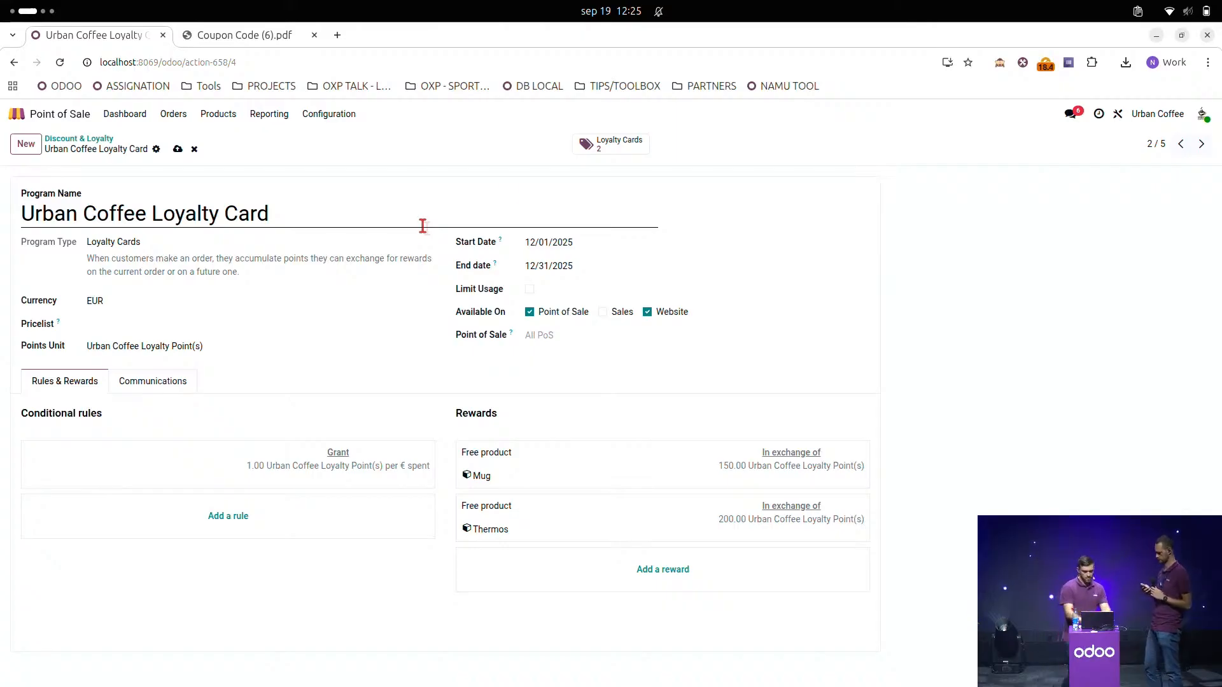
- Start a new Discount reward for the loyalty program and try the € discount unit before choosing € per point
click(652, 569)
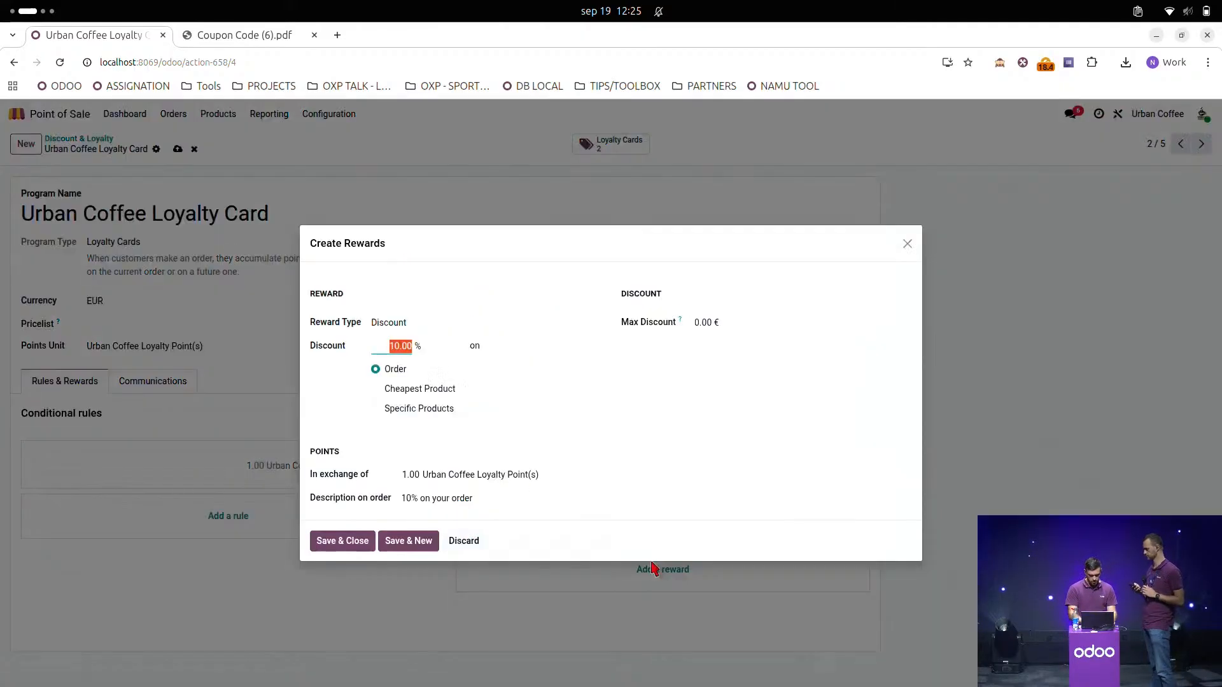
click(401, 322)
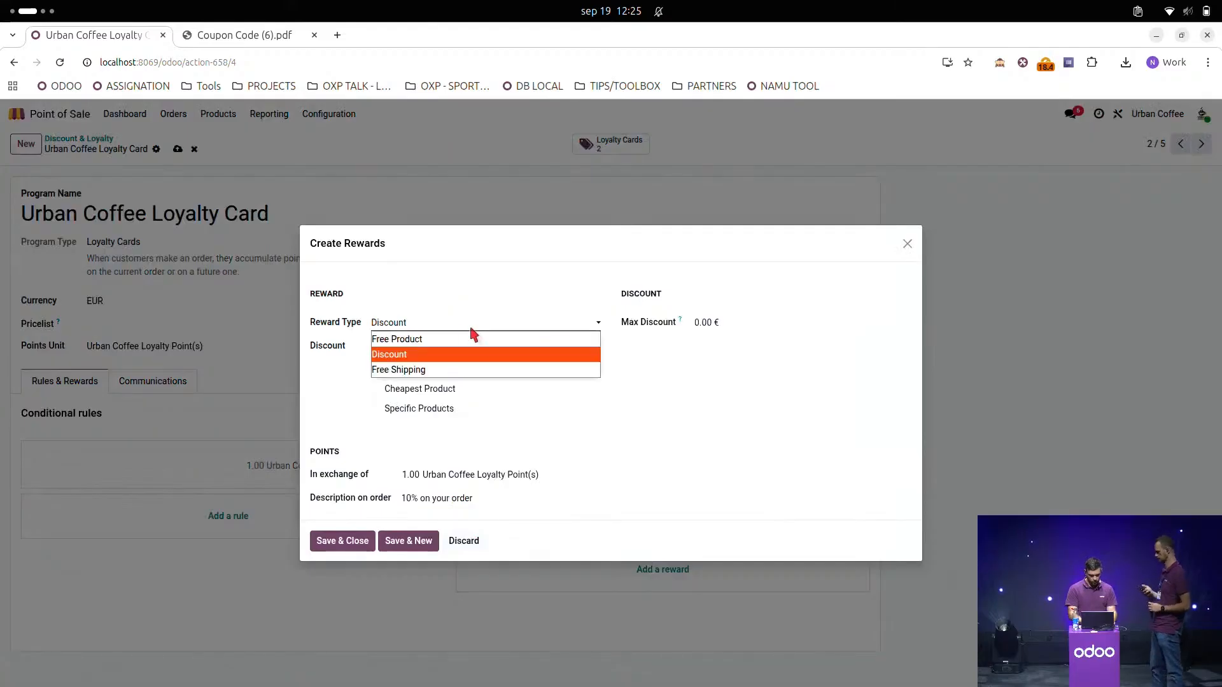
click(439, 354)
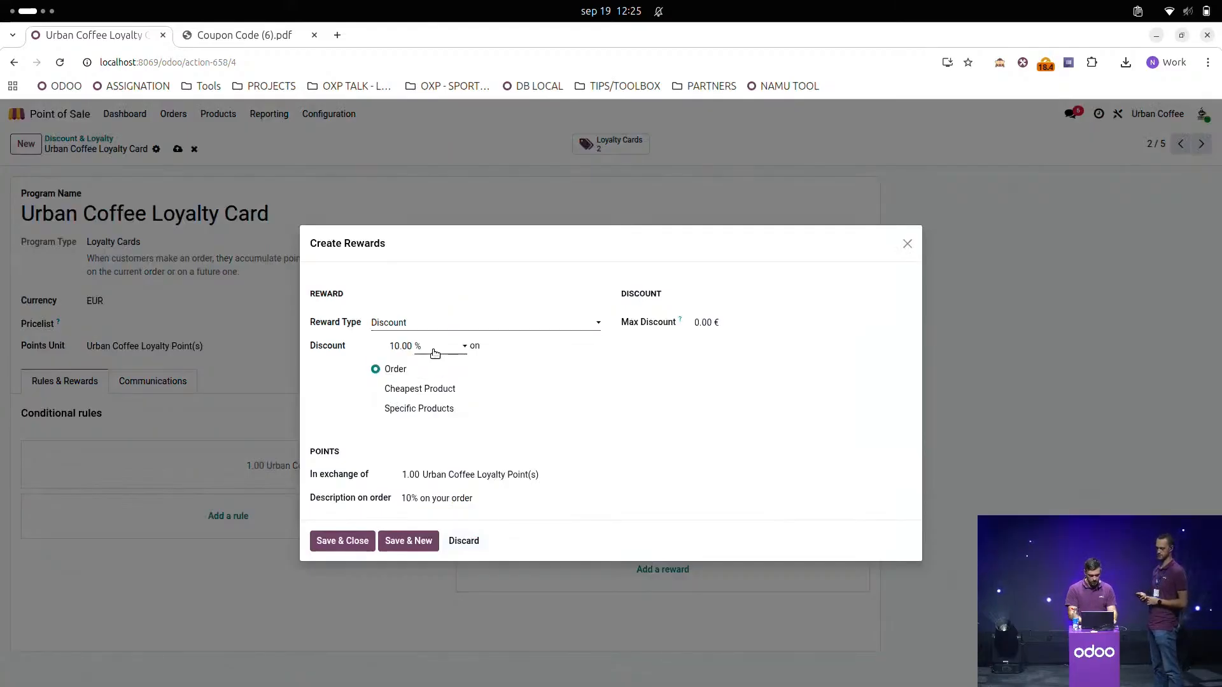
click(425, 350)
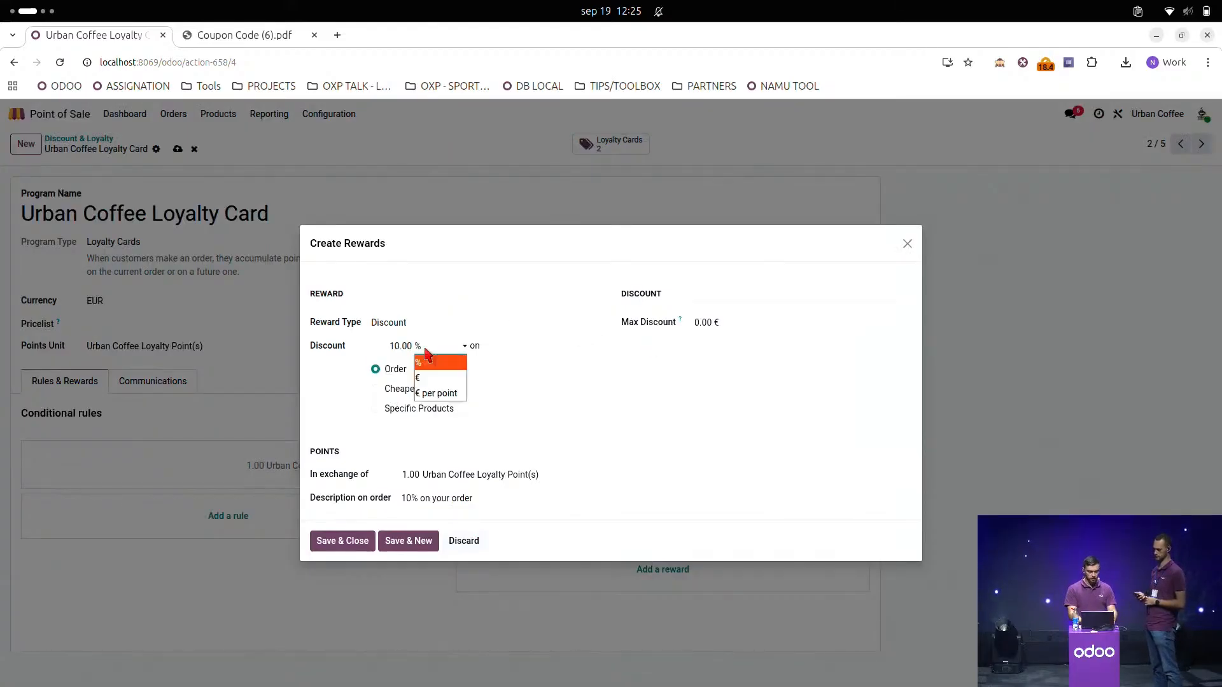
click(439, 378)
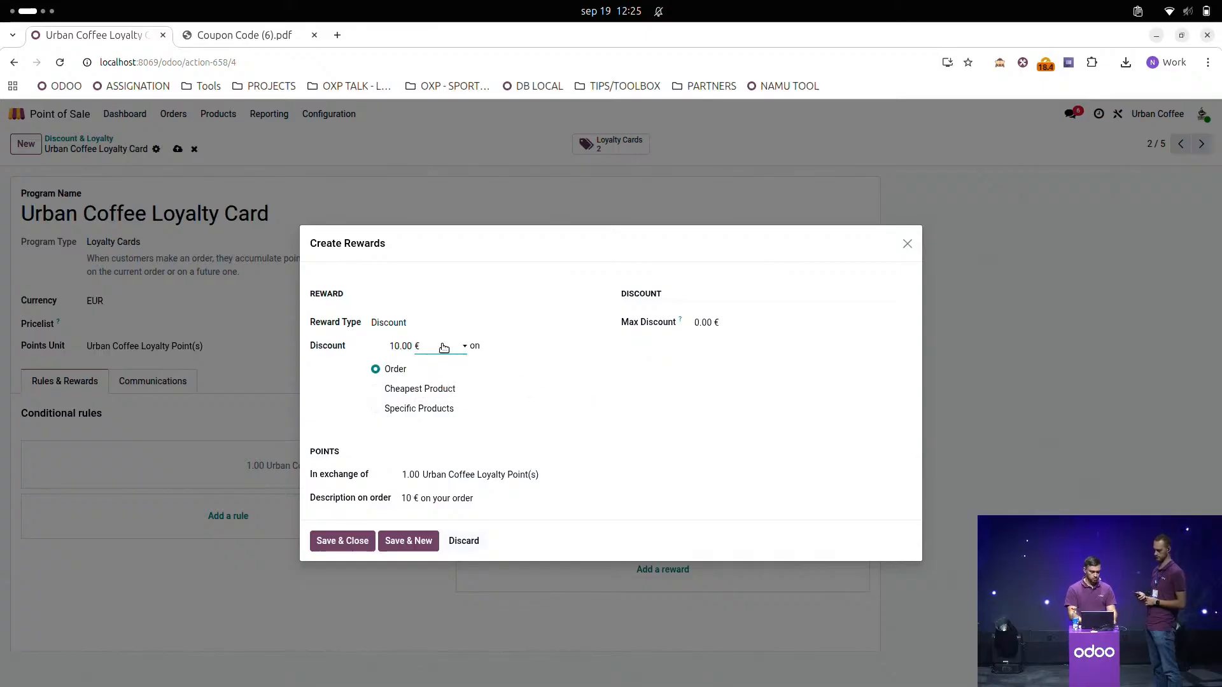
click(443, 350)
click(439, 393)
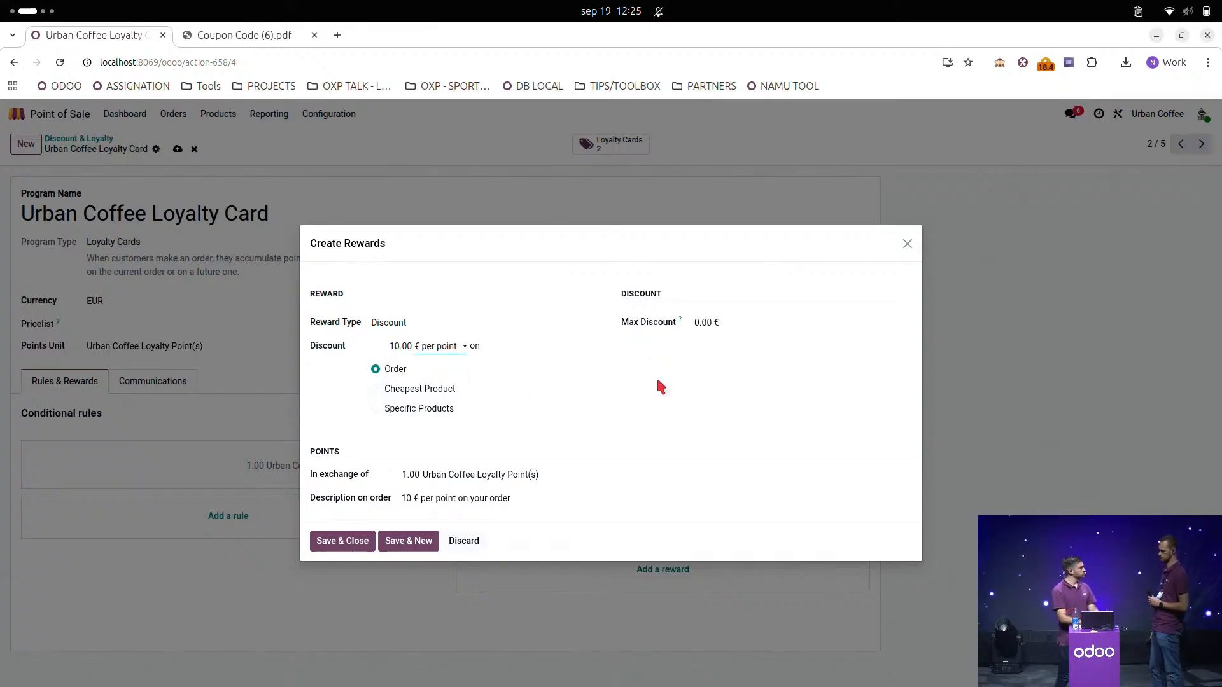